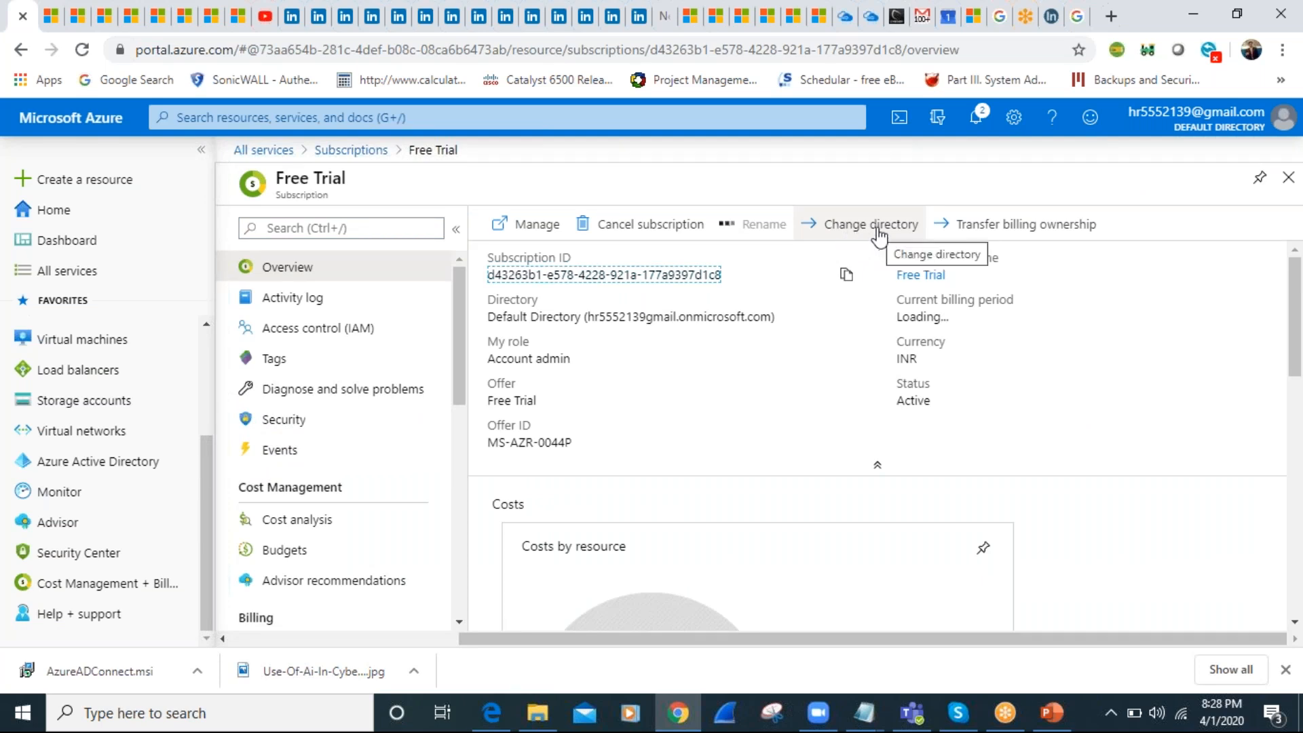
Check the directory change options for the Free Trial subscription and open its activity log
left_click(877, 229)
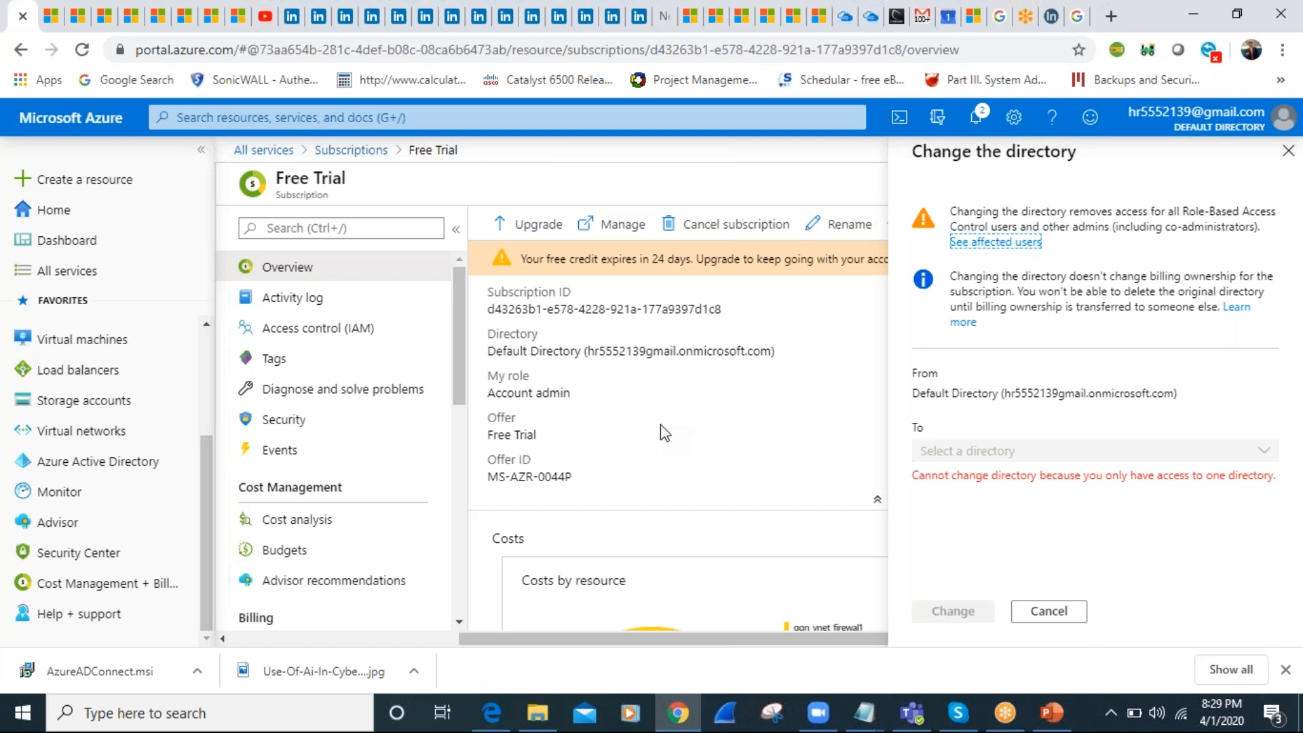
left_click(1286, 157)
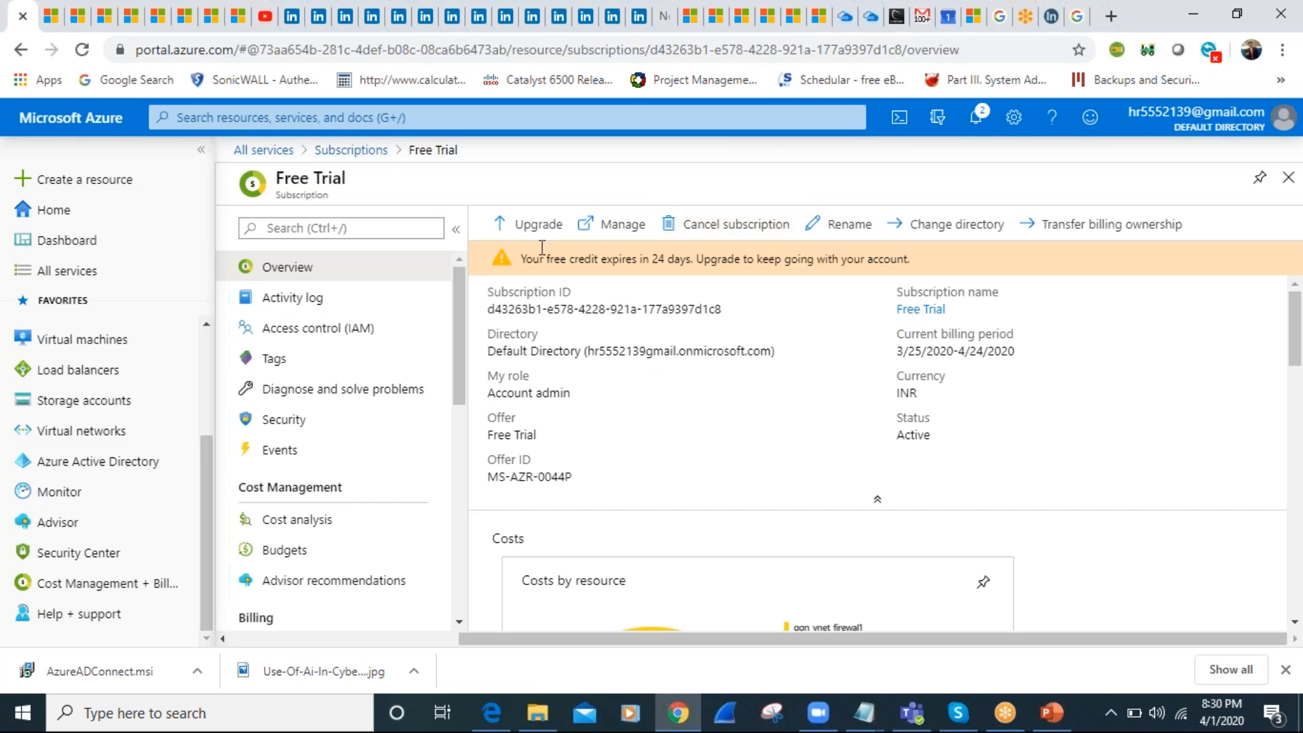
left_click(276, 302)
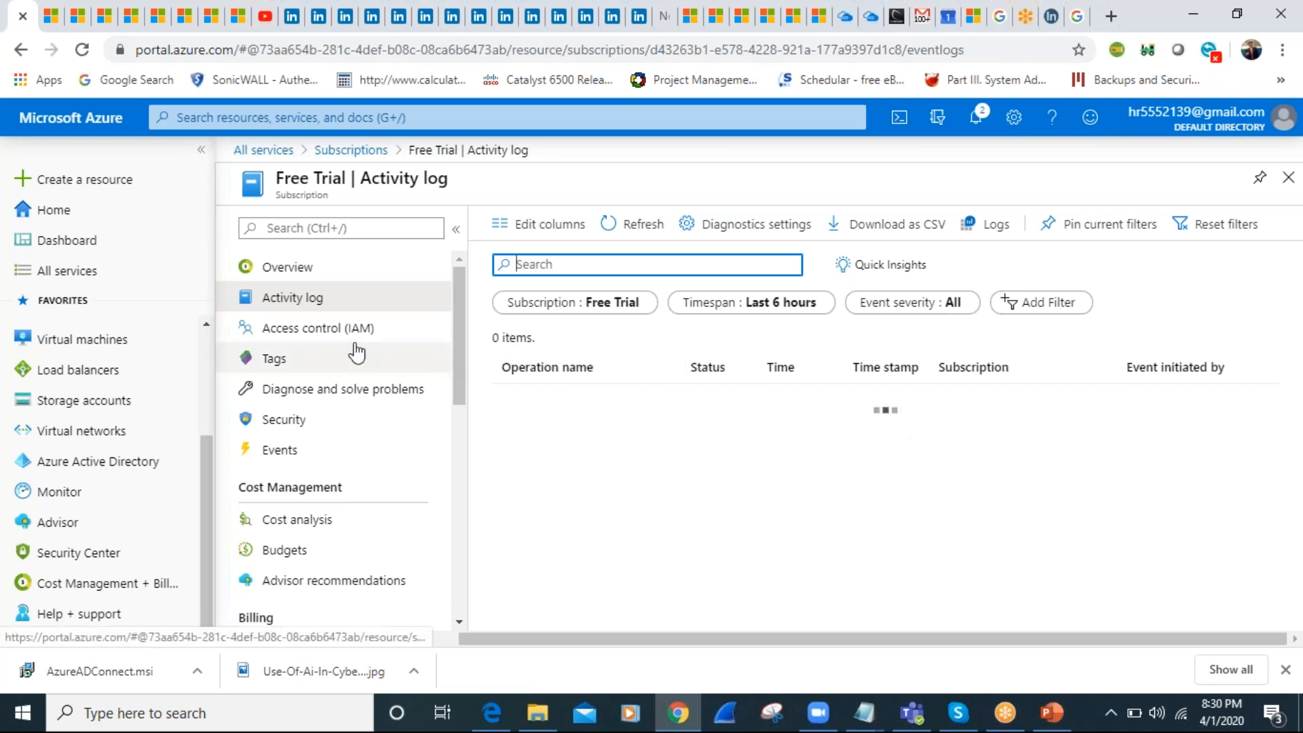
Review the subscription's access control: role assignments, deny assignments, classic administrators and the list of available roles
left_click(326, 328)
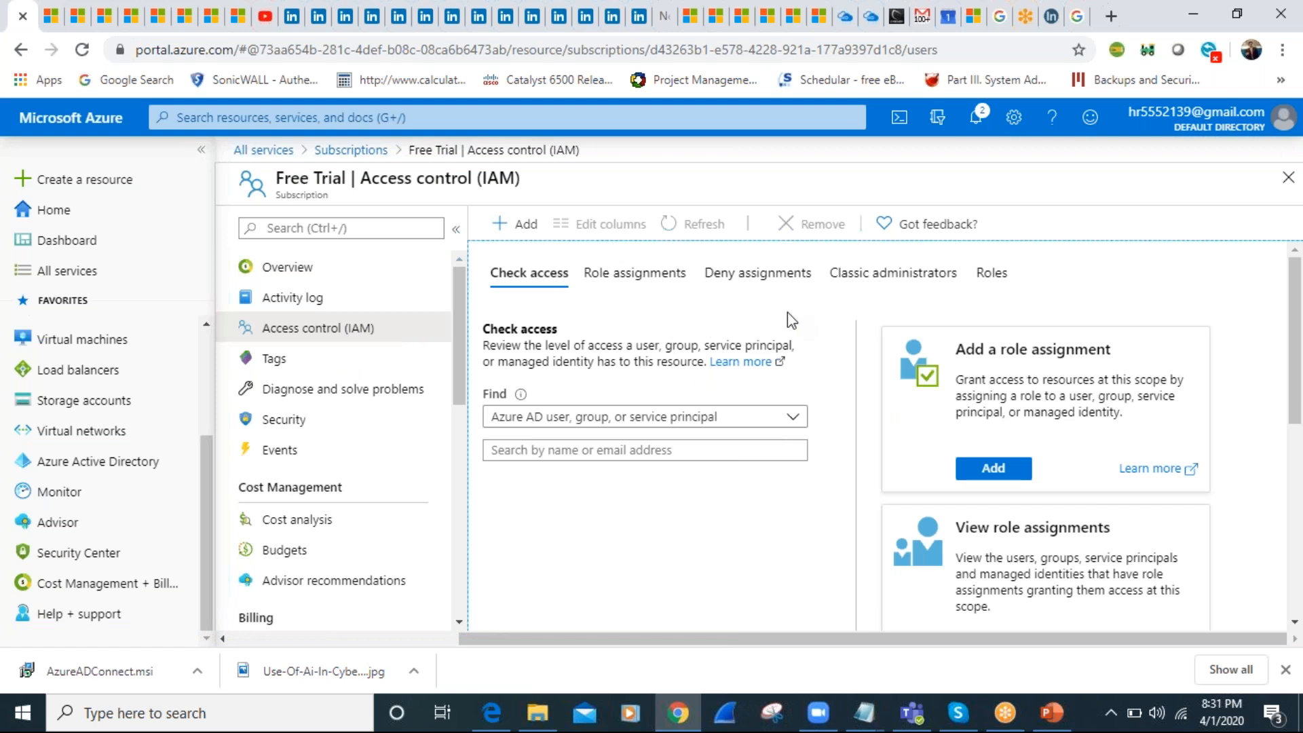
left_click(611, 275)
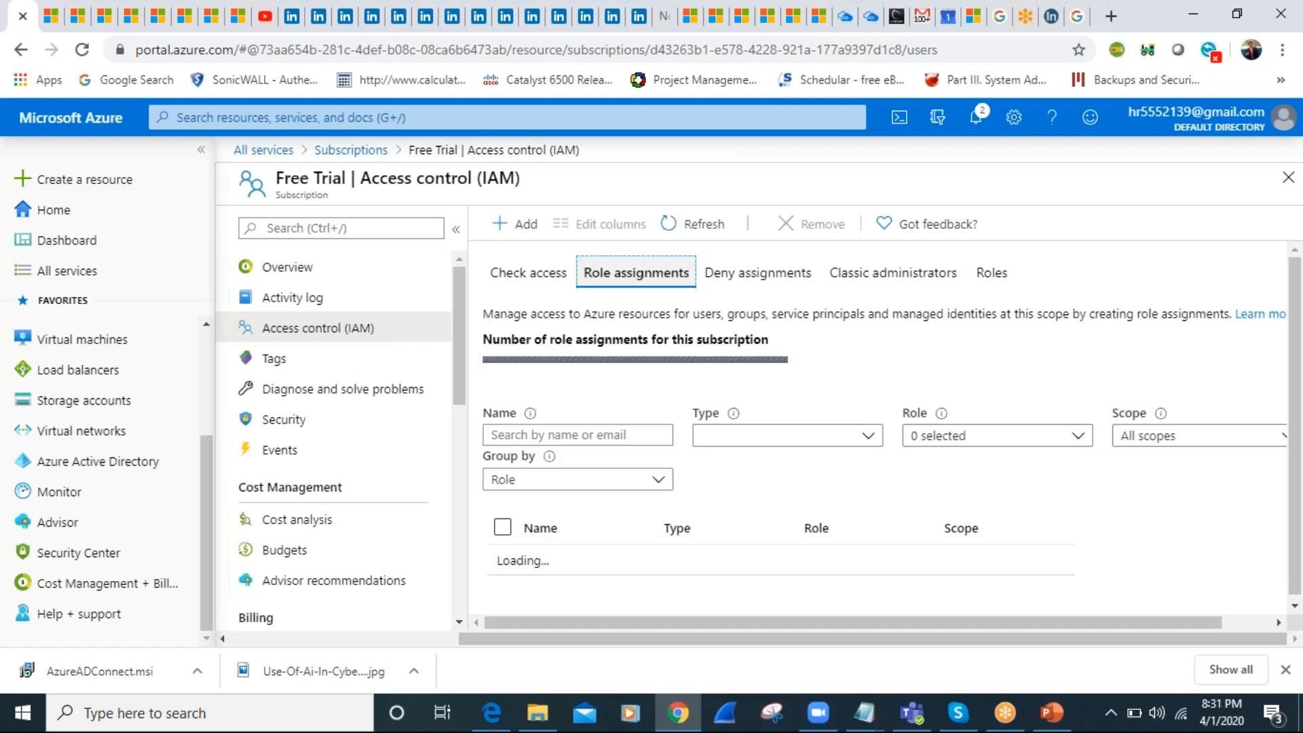
left_click(764, 281)
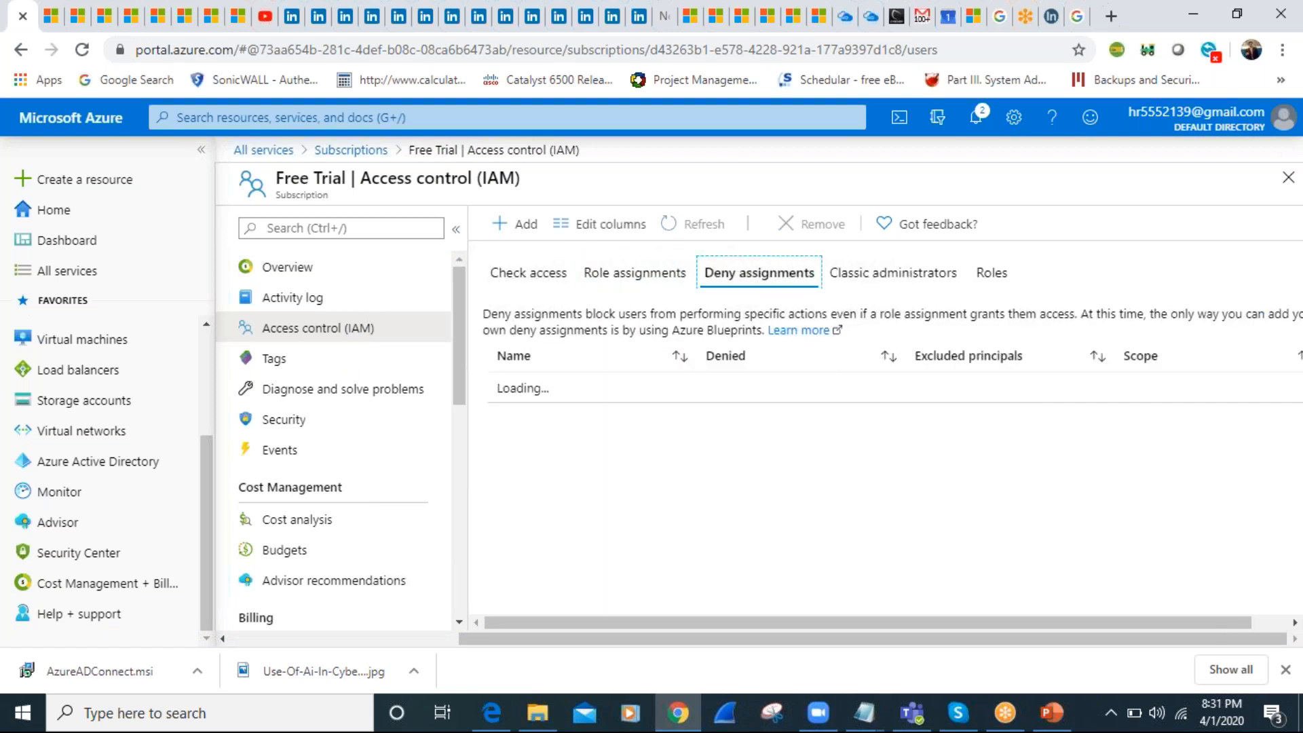
left_click(889, 272)
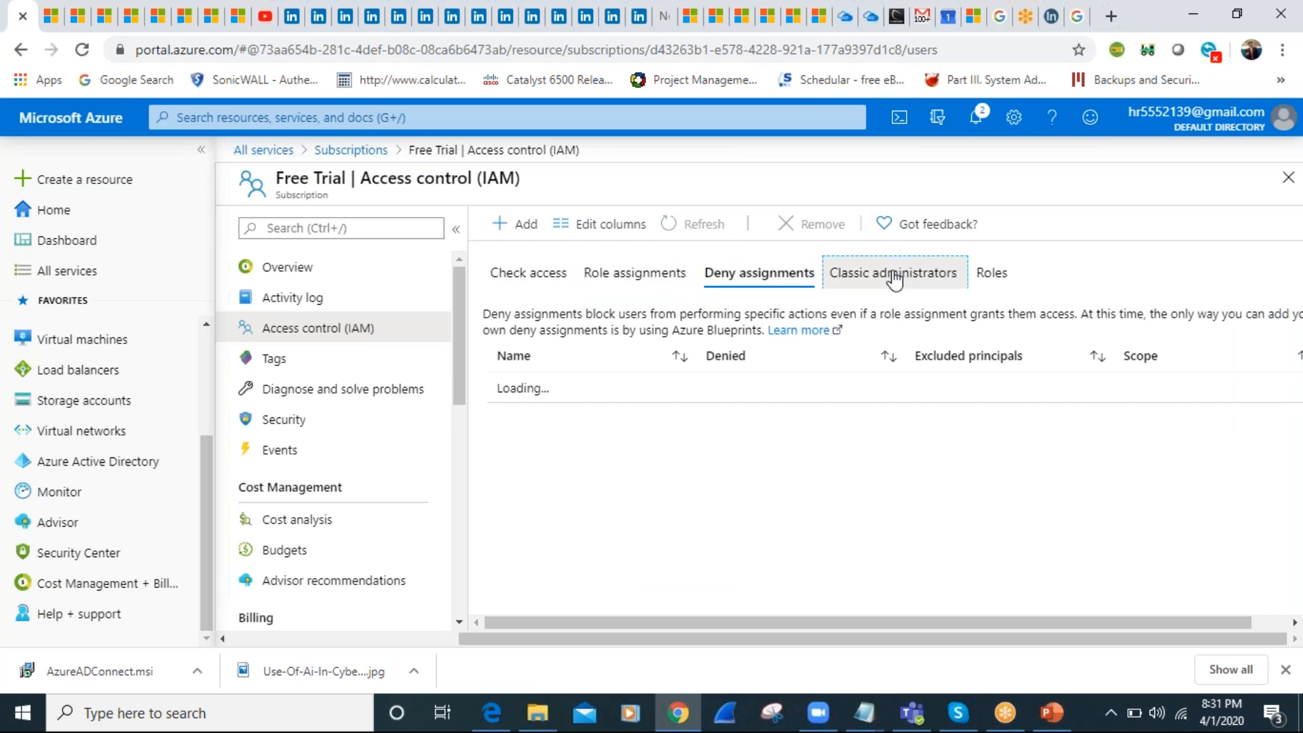
left_click(1011, 273)
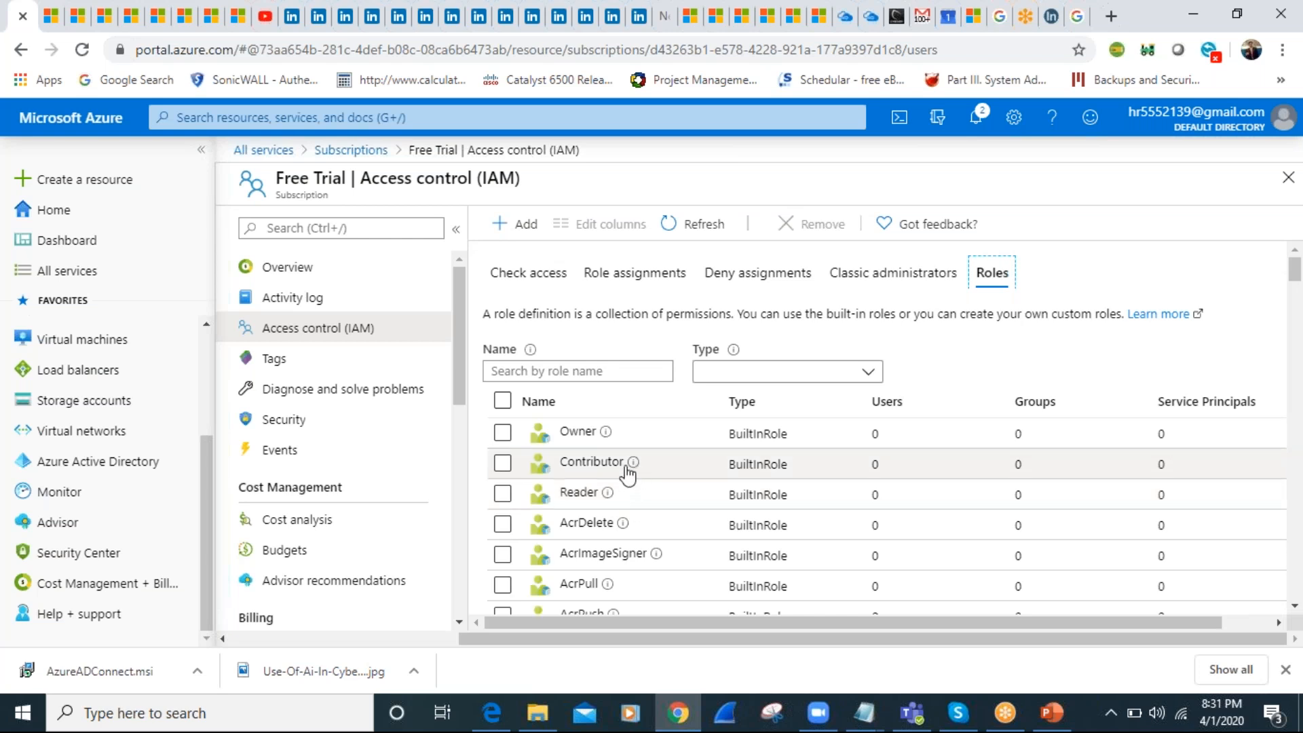
Select the Contributor role and examine its permissions for each resource provider
left_click(502, 464)
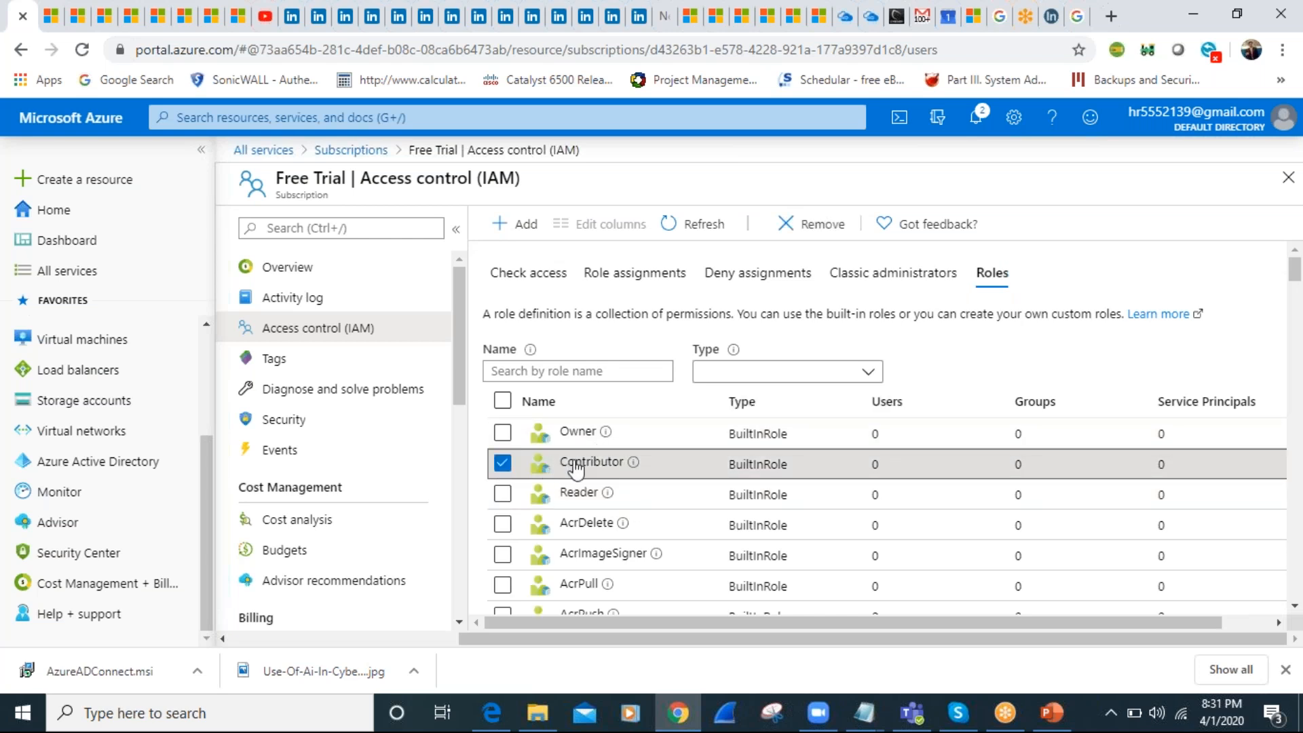
left_click(648, 468)
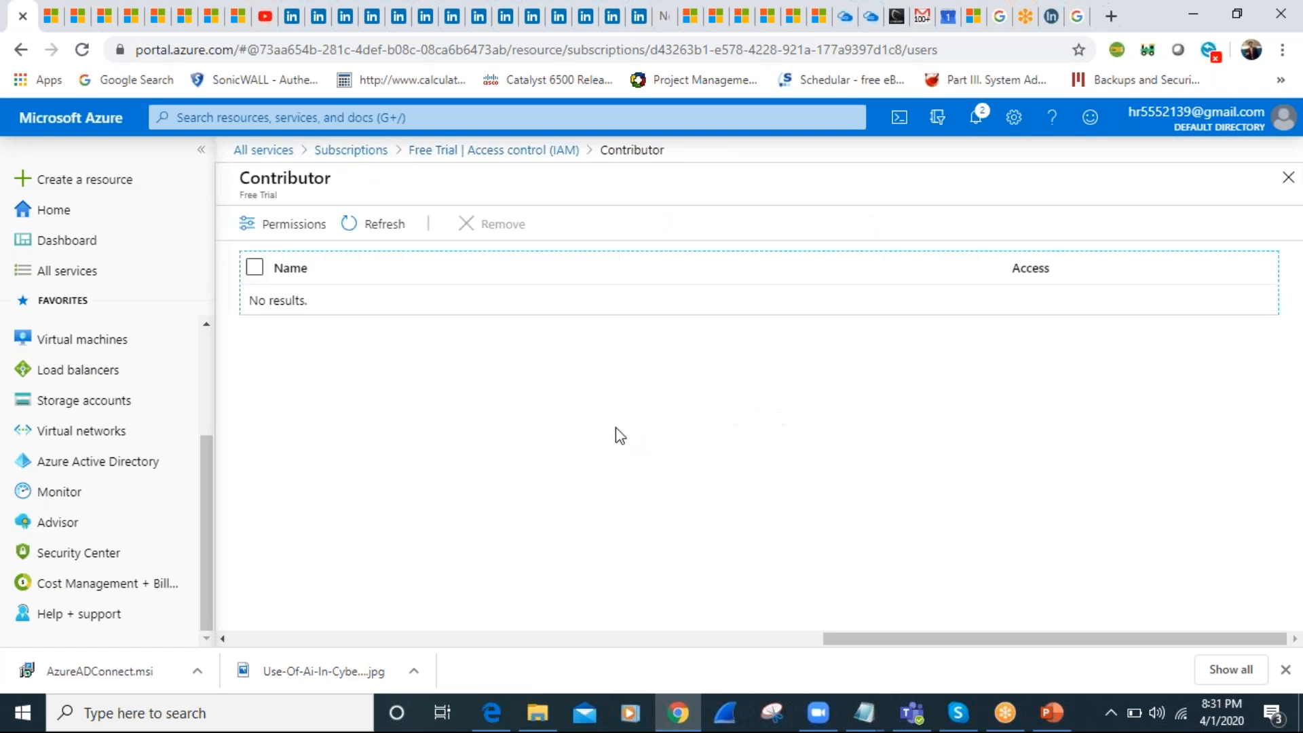
left_click(266, 224)
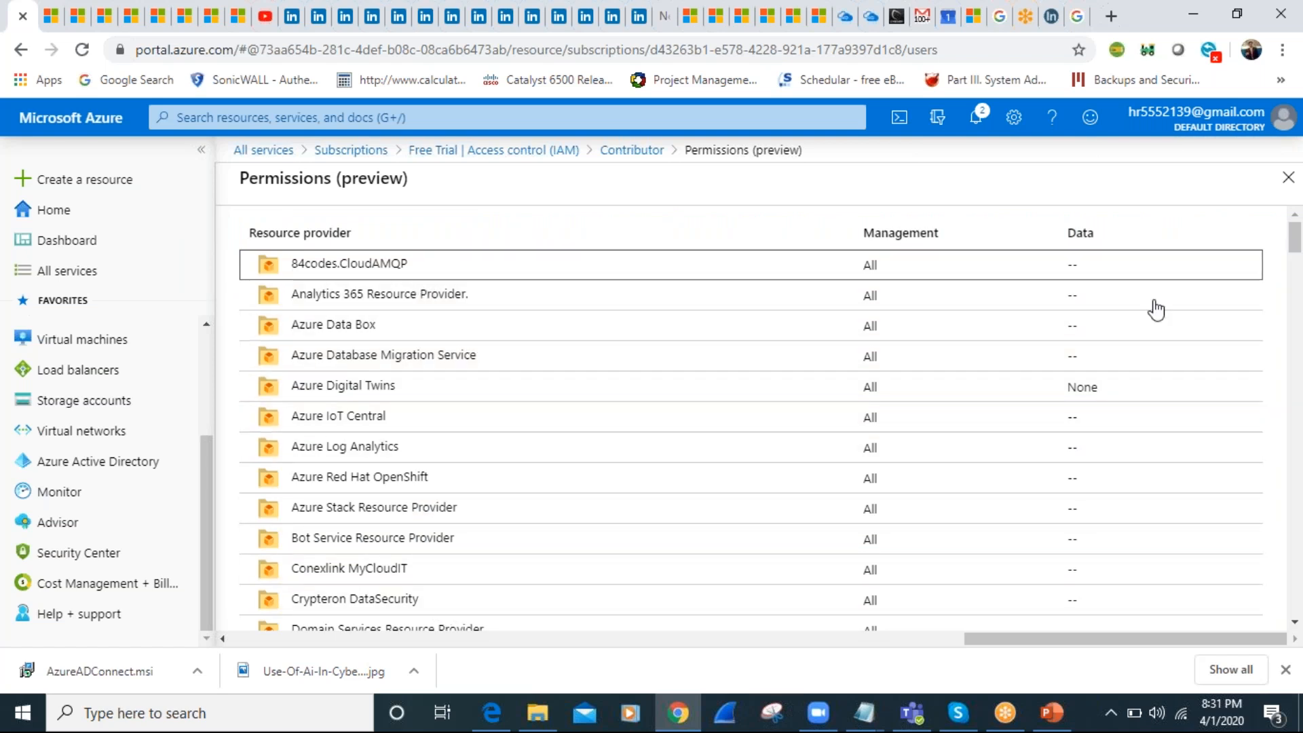
mouse_move(1297, 239)
left_mouse_down()
mouse_move(1296, 451)
mouse_move(1284, 229)
left_mouse_up()
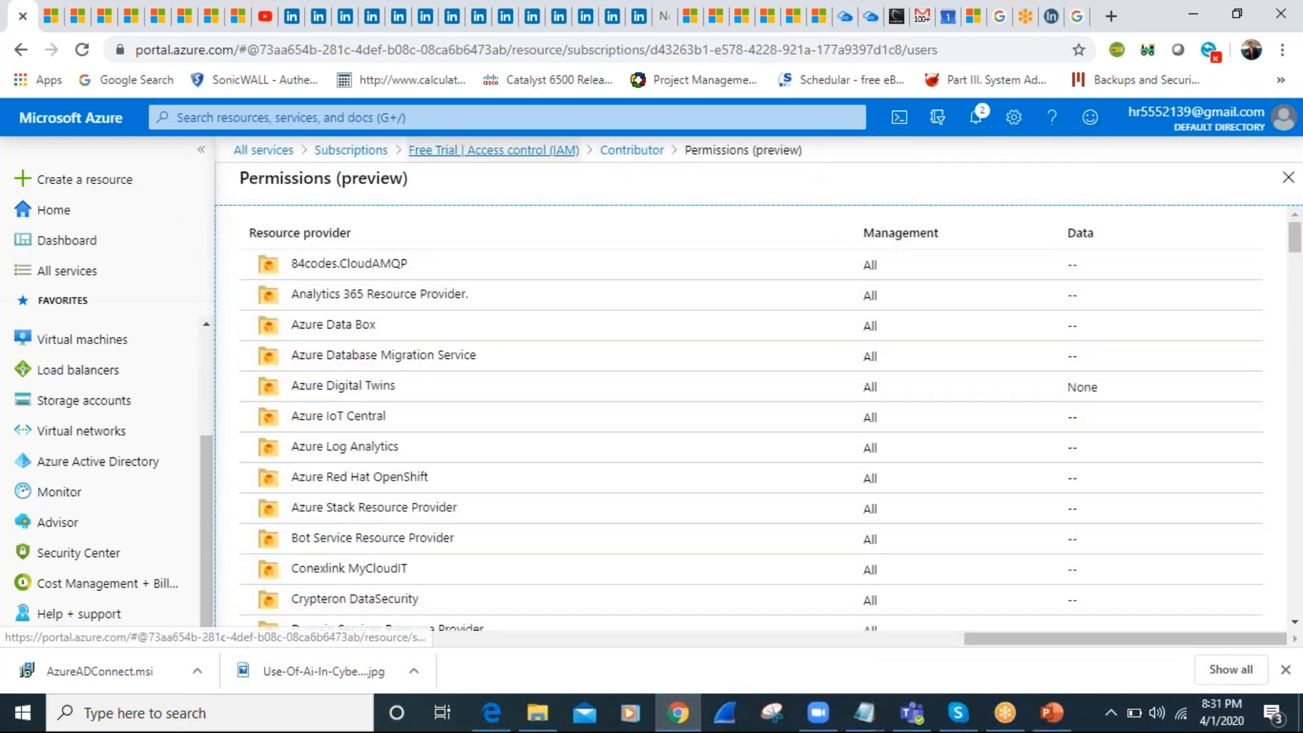
Return to the list of all subscriptions and switch to the AZ-500 presentation in PowerPoint
left_click(475, 150)
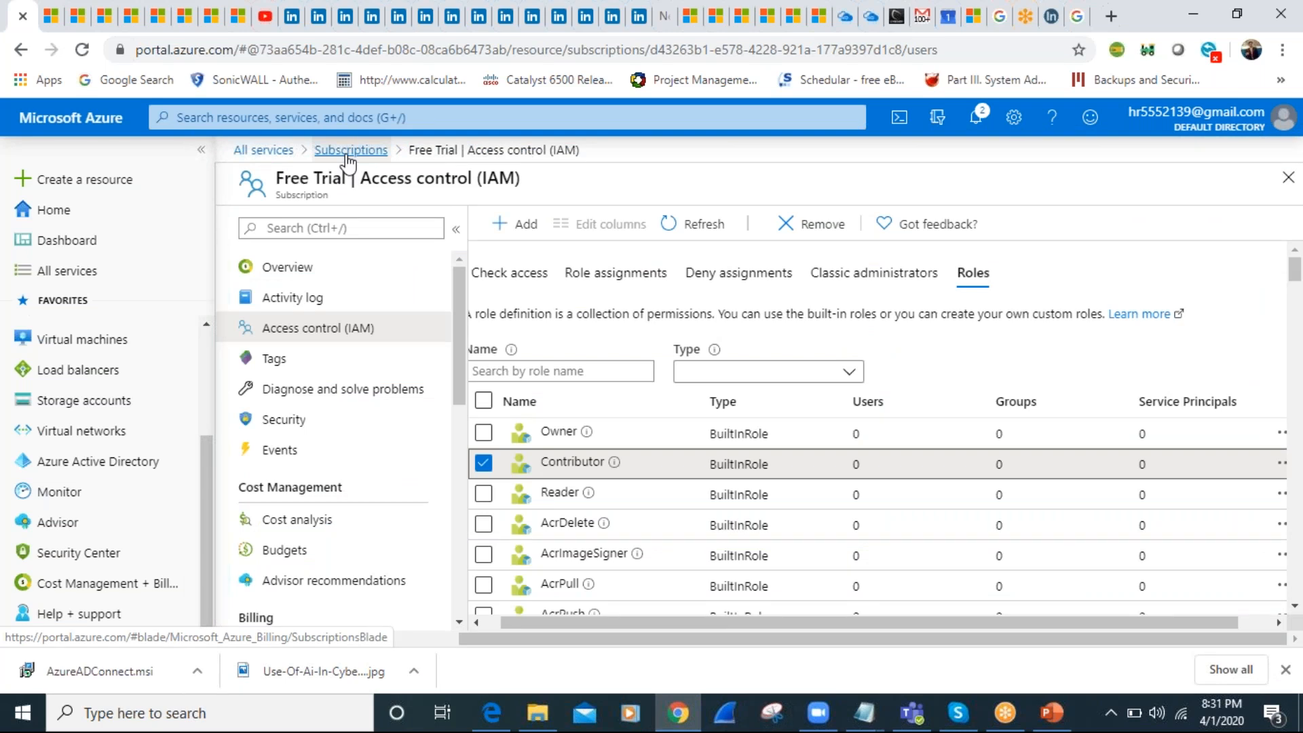
left_click(346, 155)
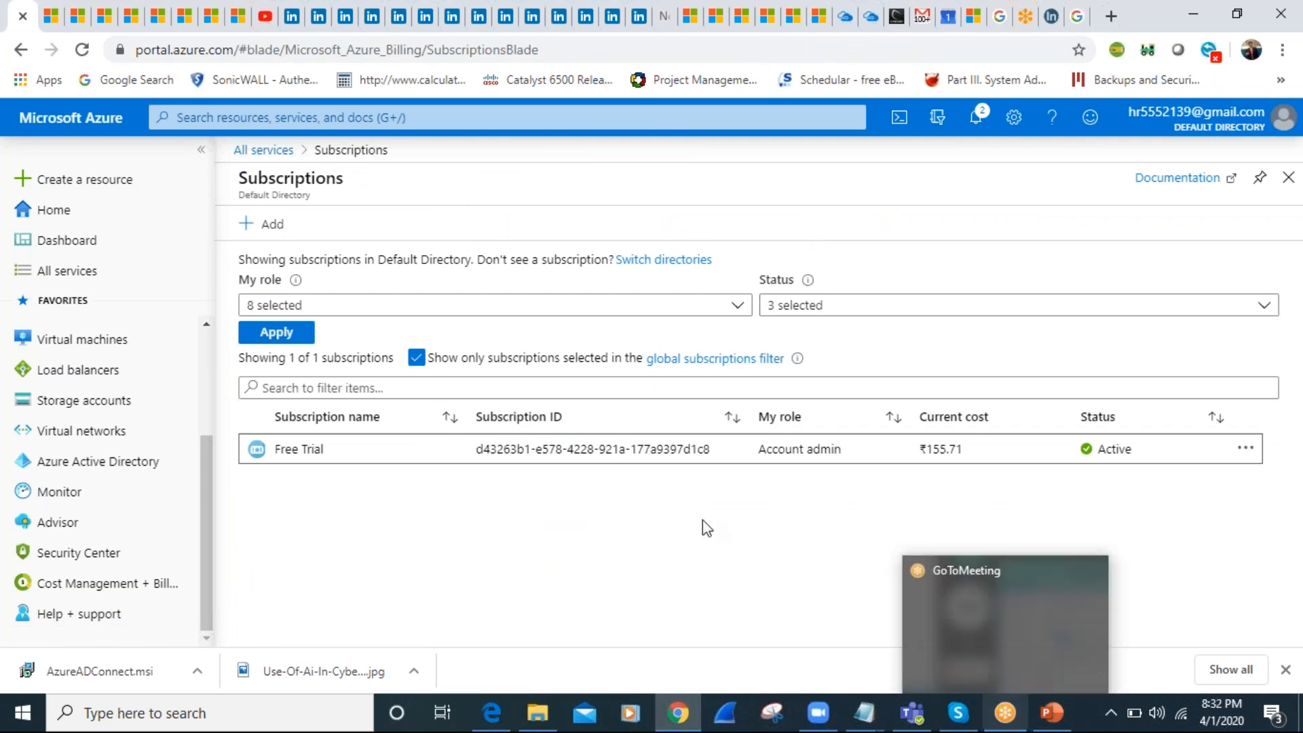
left_click(1048, 722)
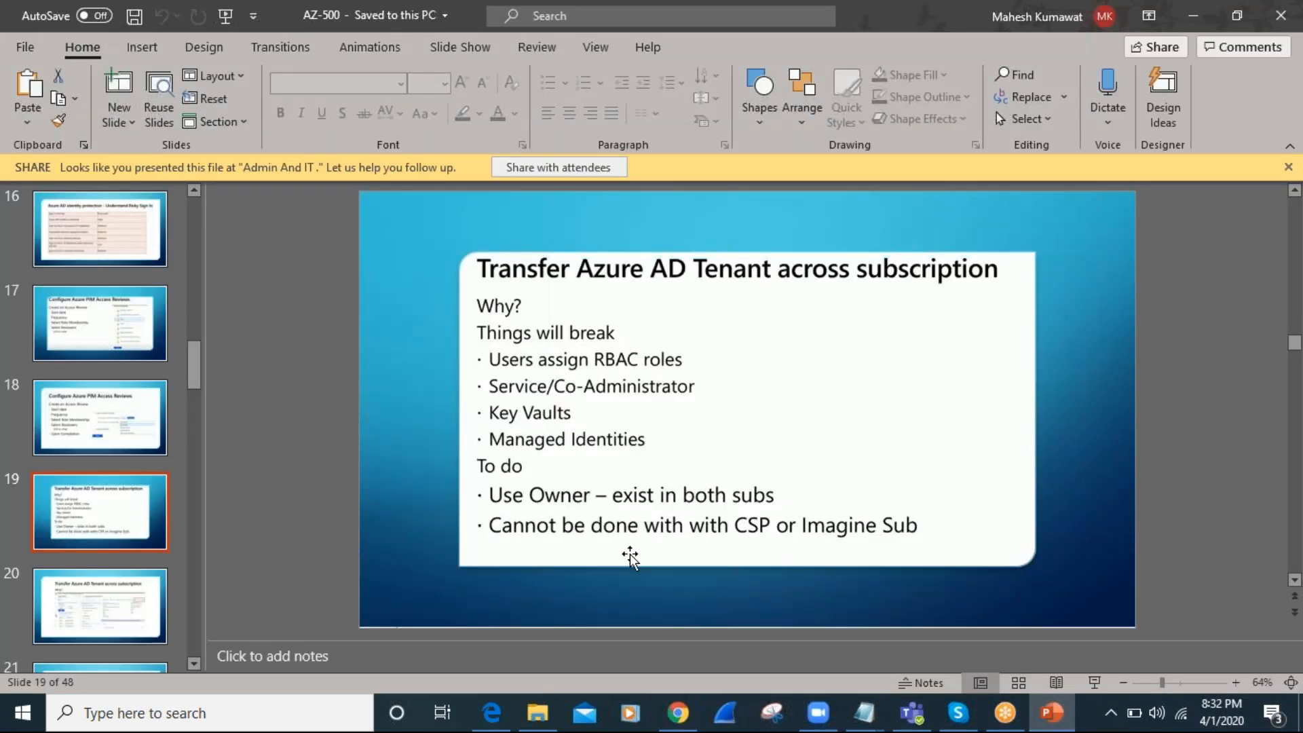
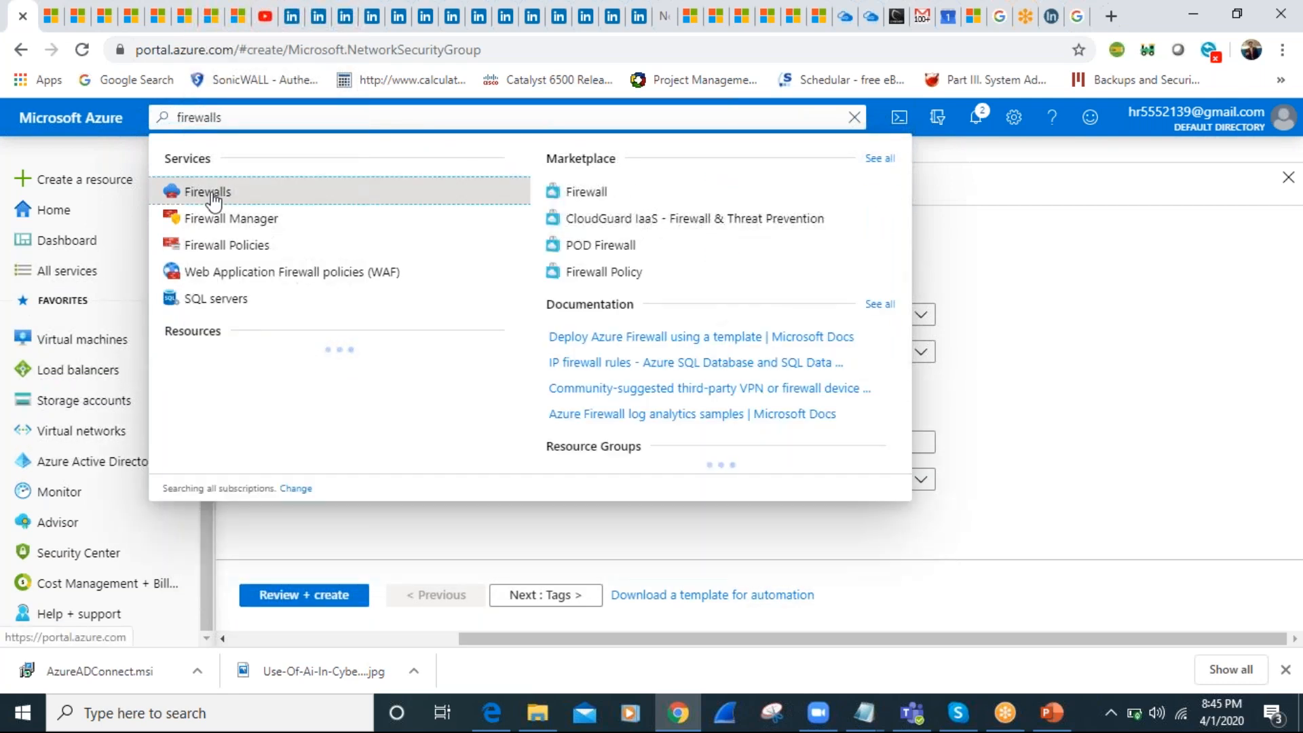
Open the Firewalls service, then find it again by searching the portal for "azure firewalls"
left_click(210, 192)
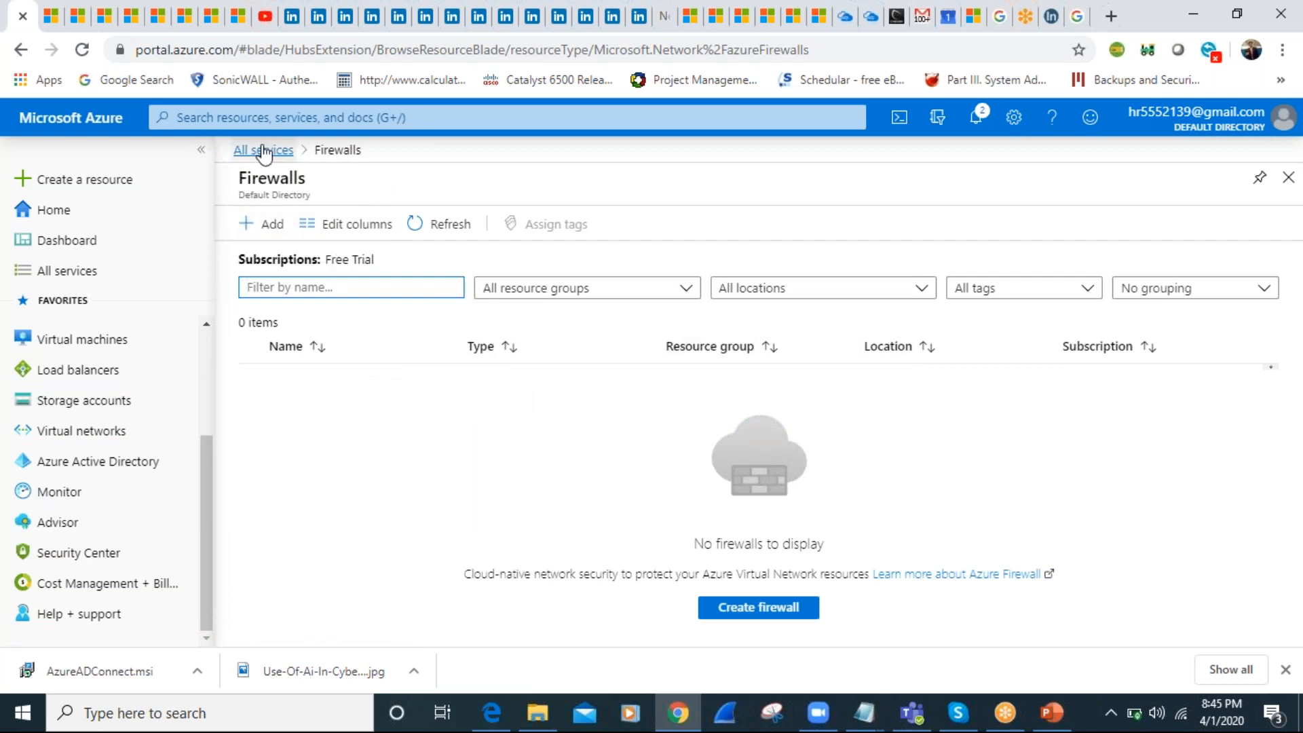
left_click(268, 121)
type("azure")
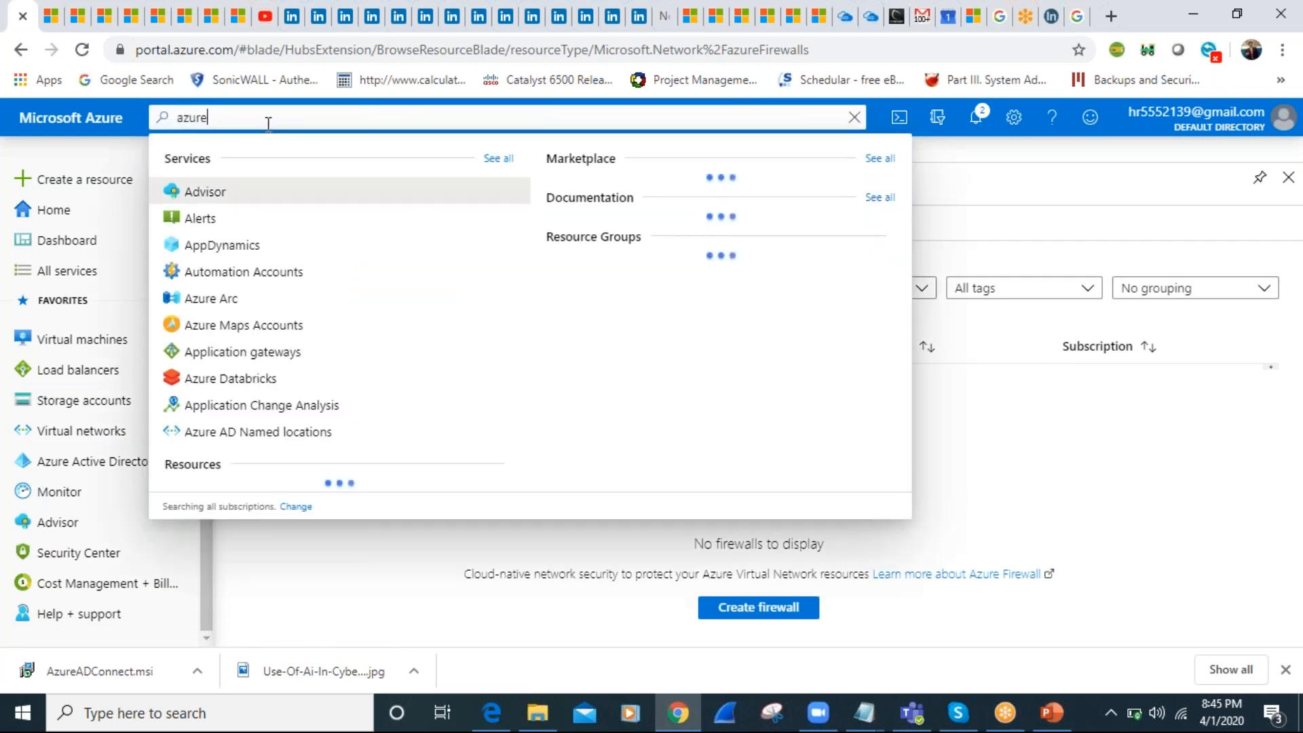
type(" fi")
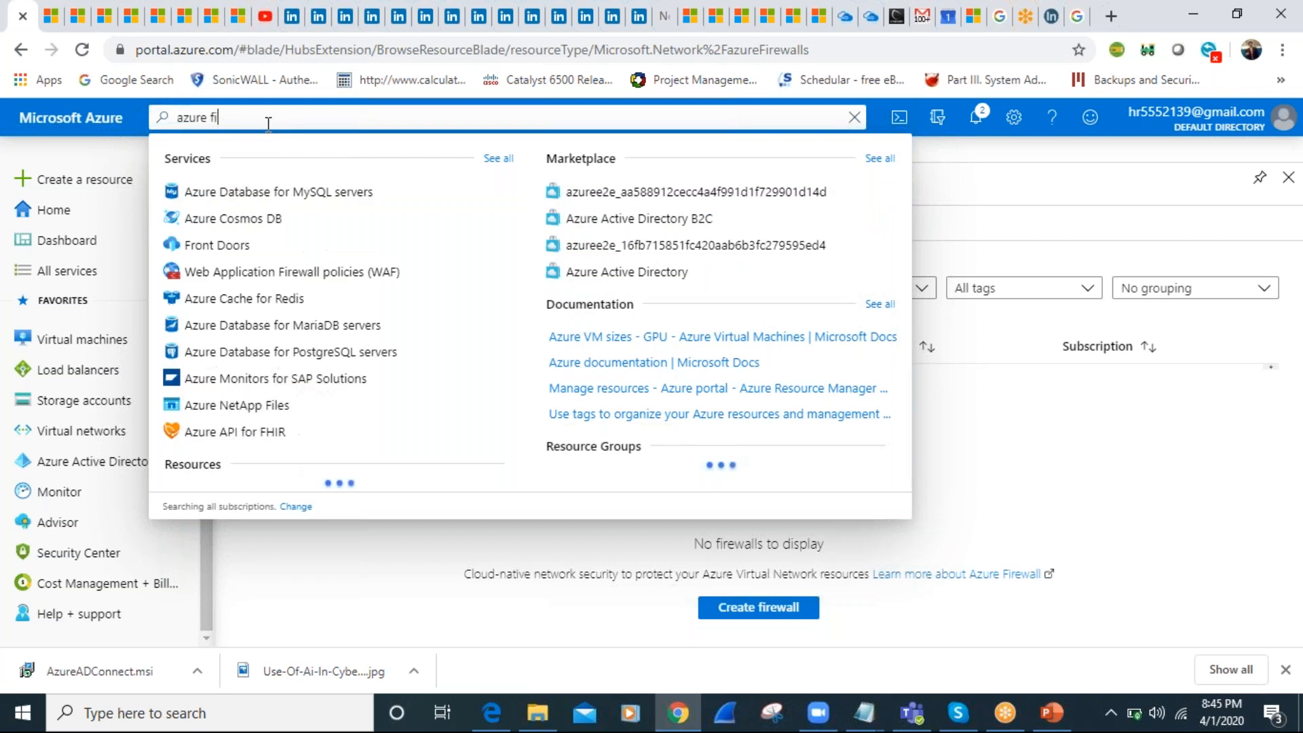
type("rewalls")
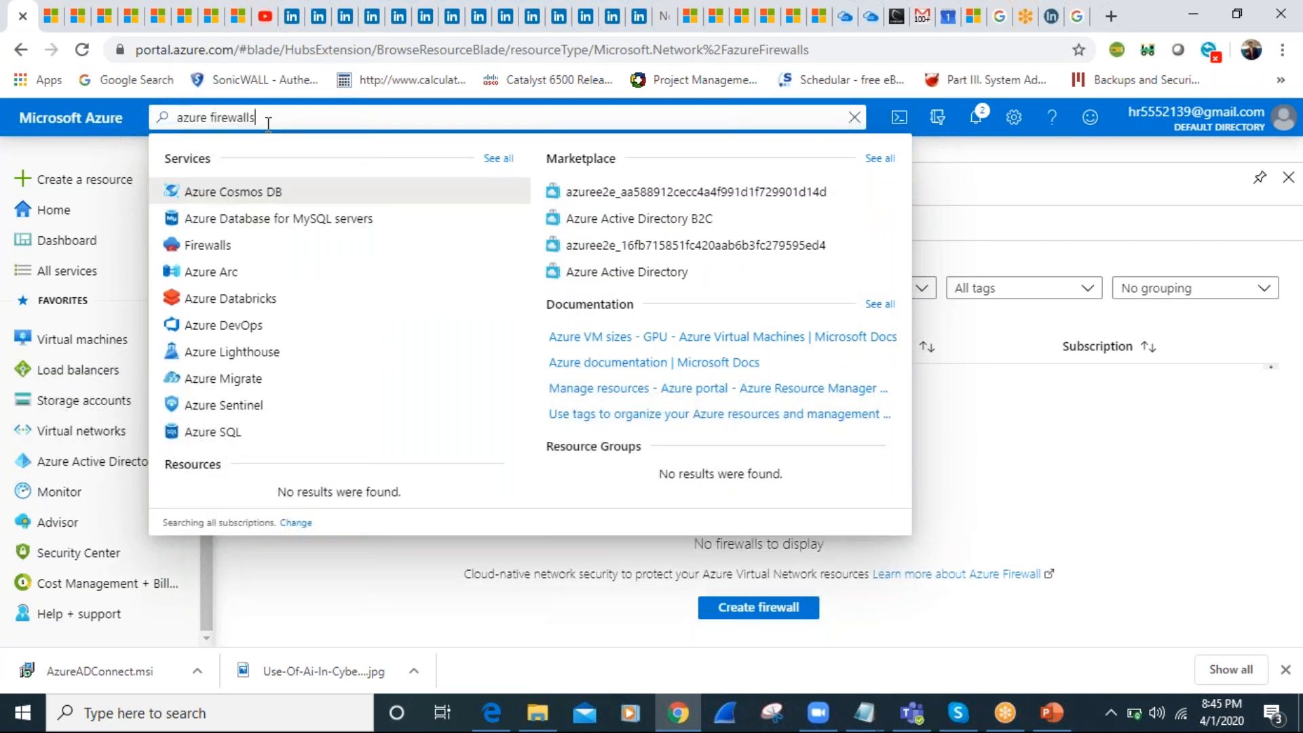
left_click(213, 244)
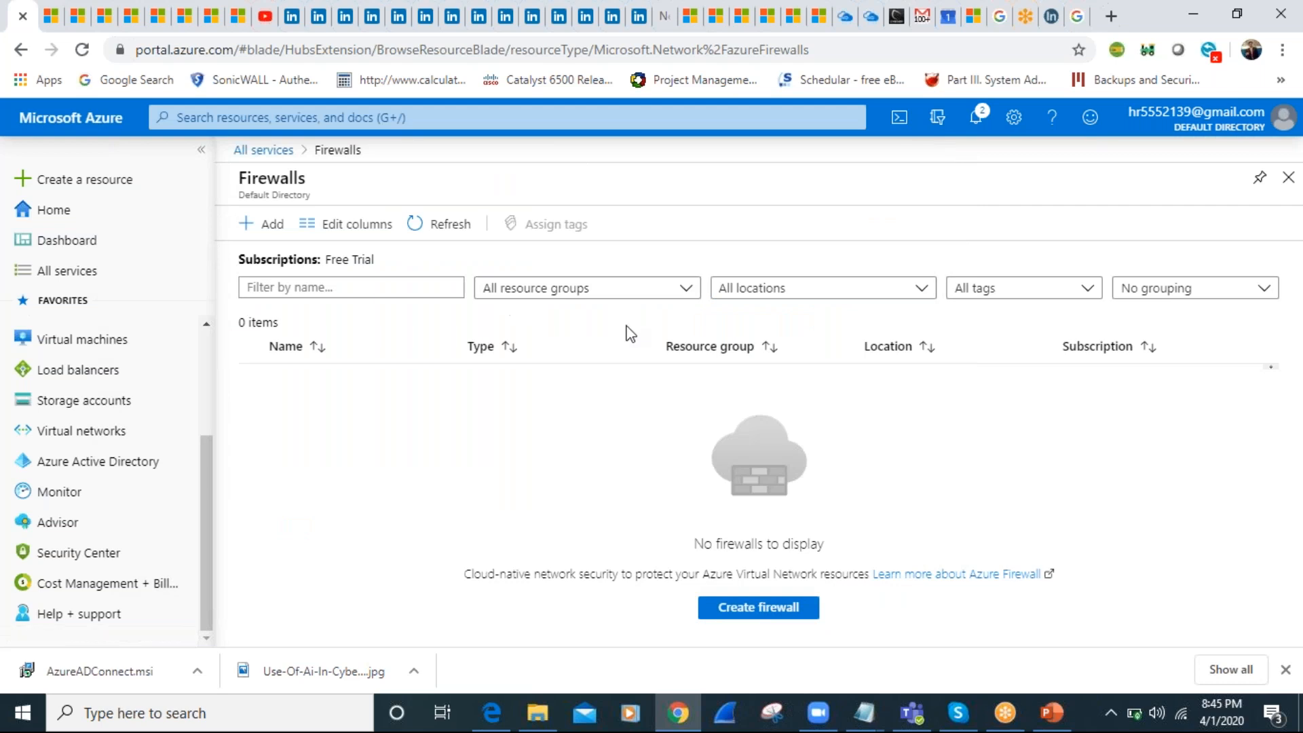
Start creating a firewall and review the form's region, resource group, virtual network and public IP address settings without filling them in
left_click(264, 239)
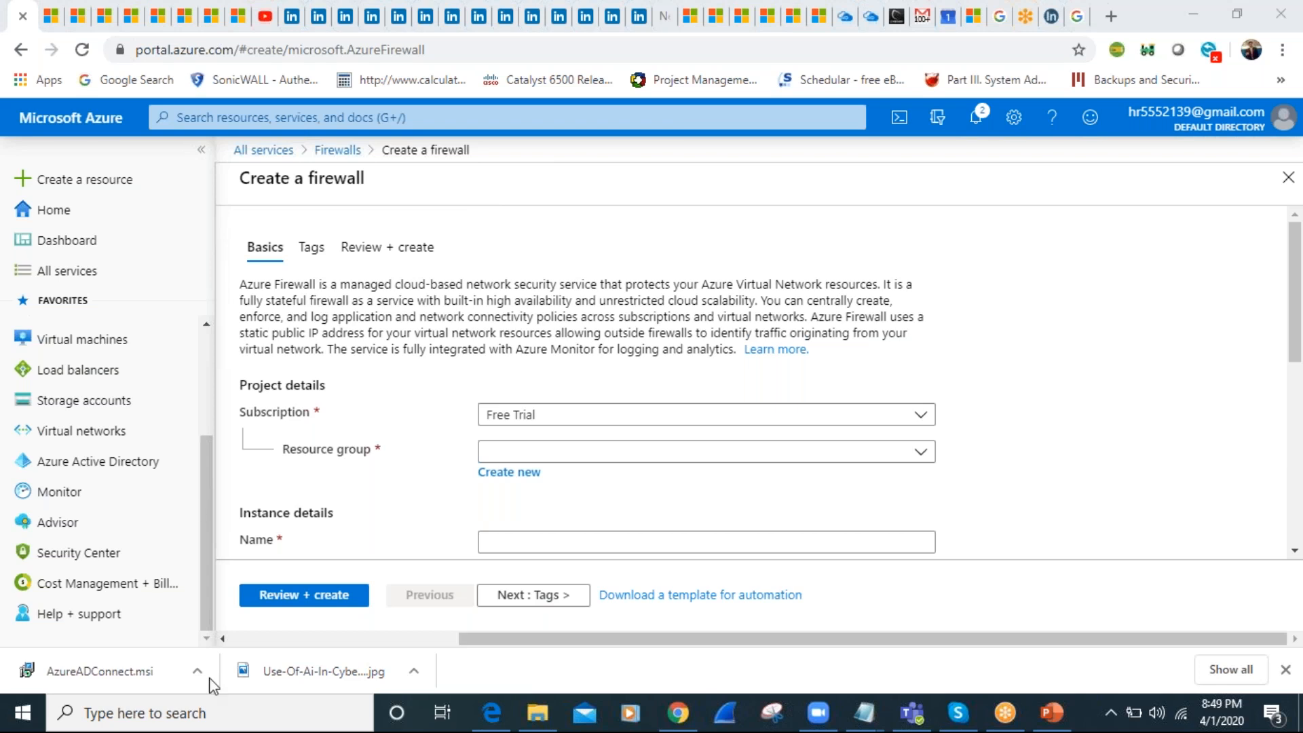
left_click(507, 247)
left_click(1296, 314)
left_click_drag(1297, 314, 1296, 494)
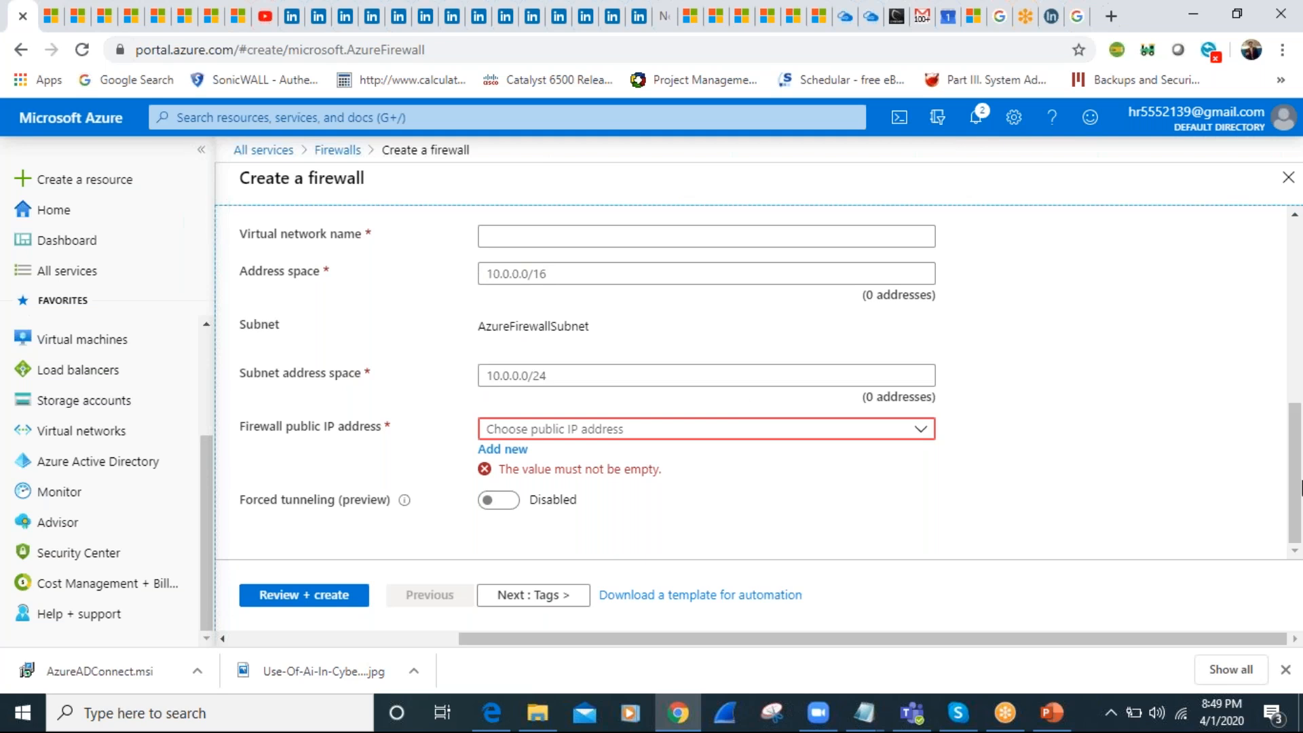
left_click_drag(1295, 436, 1296, 311)
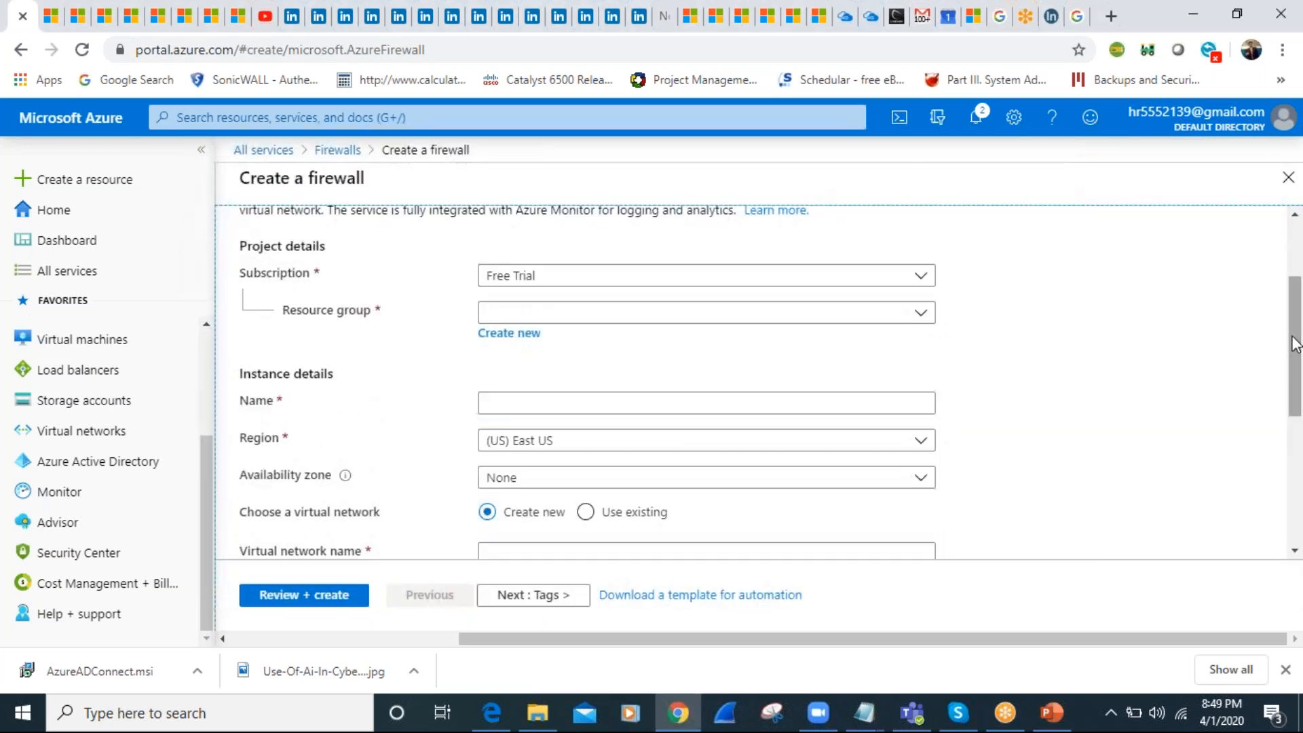
left_click(753, 450)
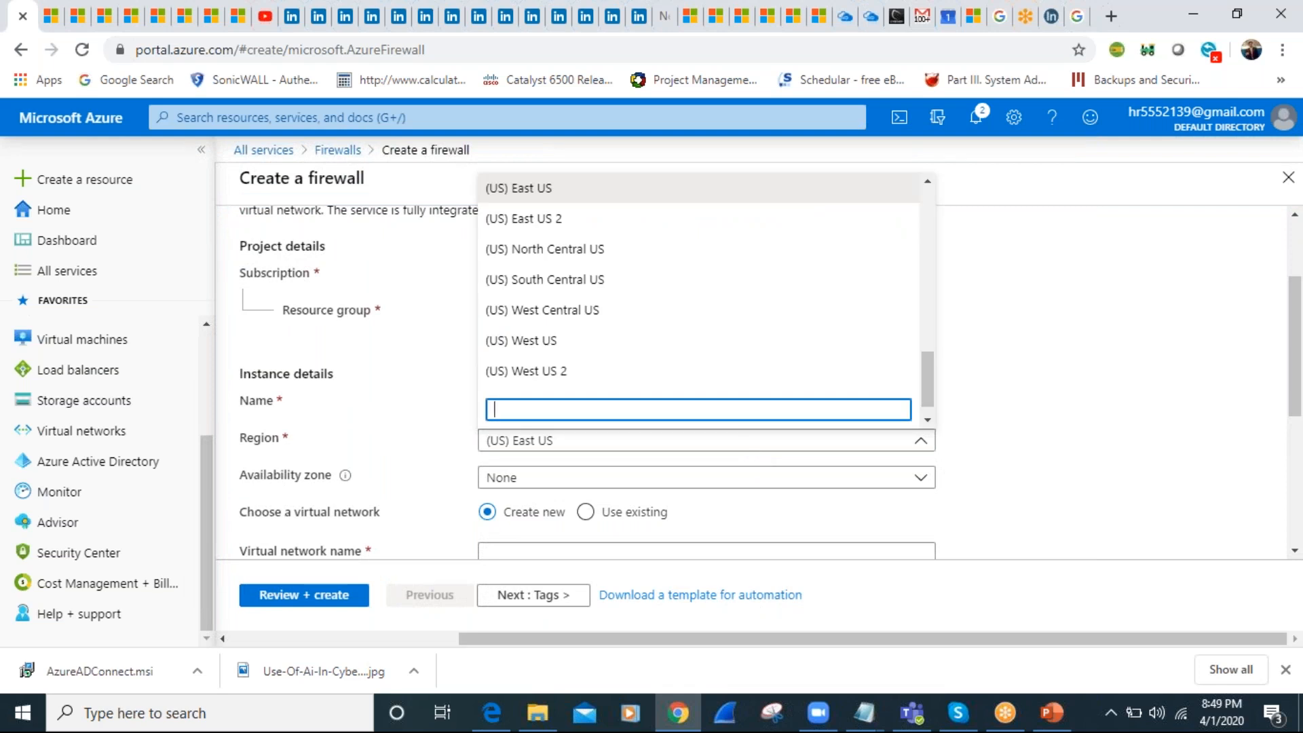
left_click(1072, 362)
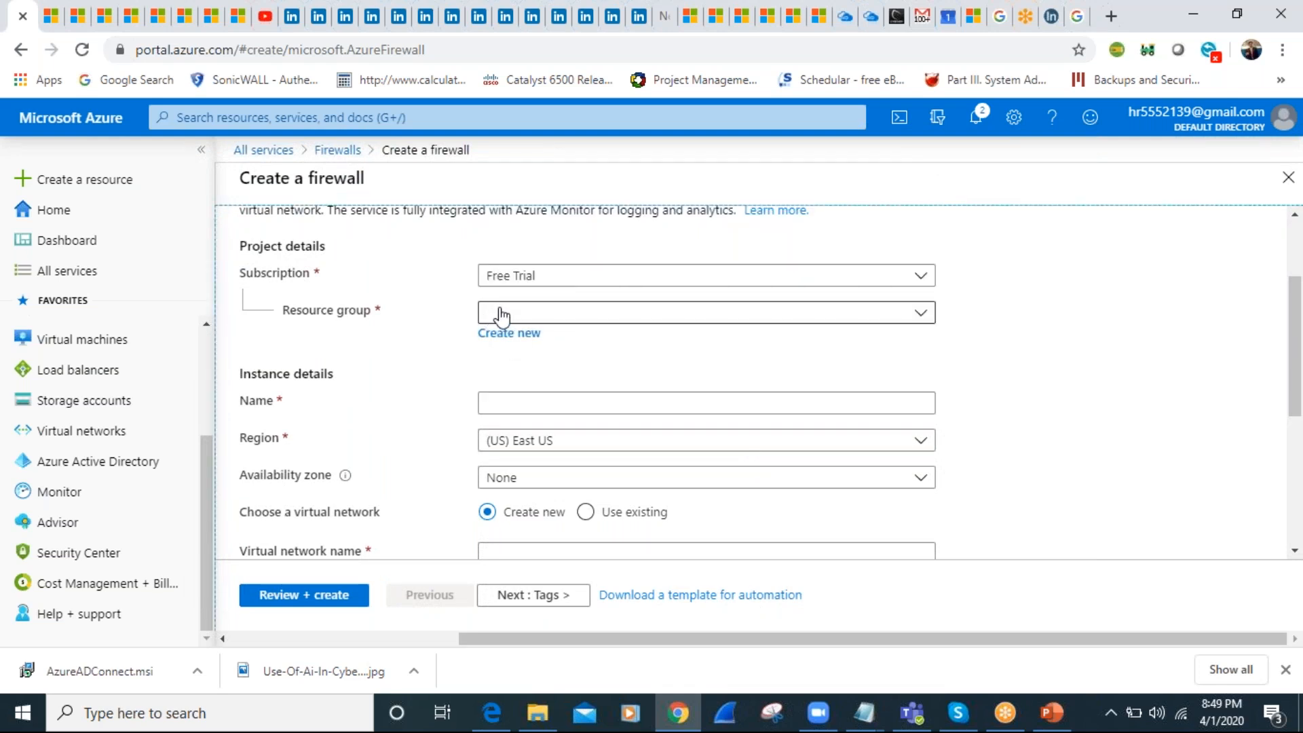
left_click(729, 319)
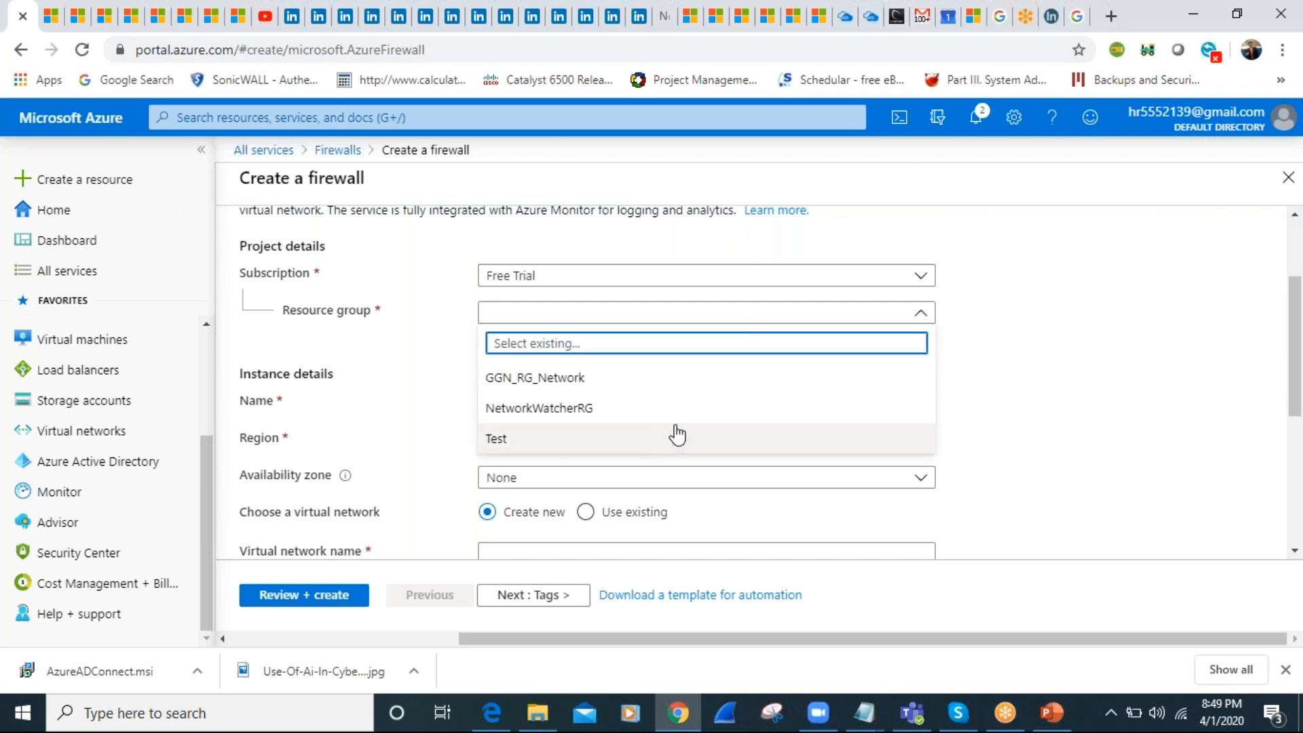
left_click(1037, 392)
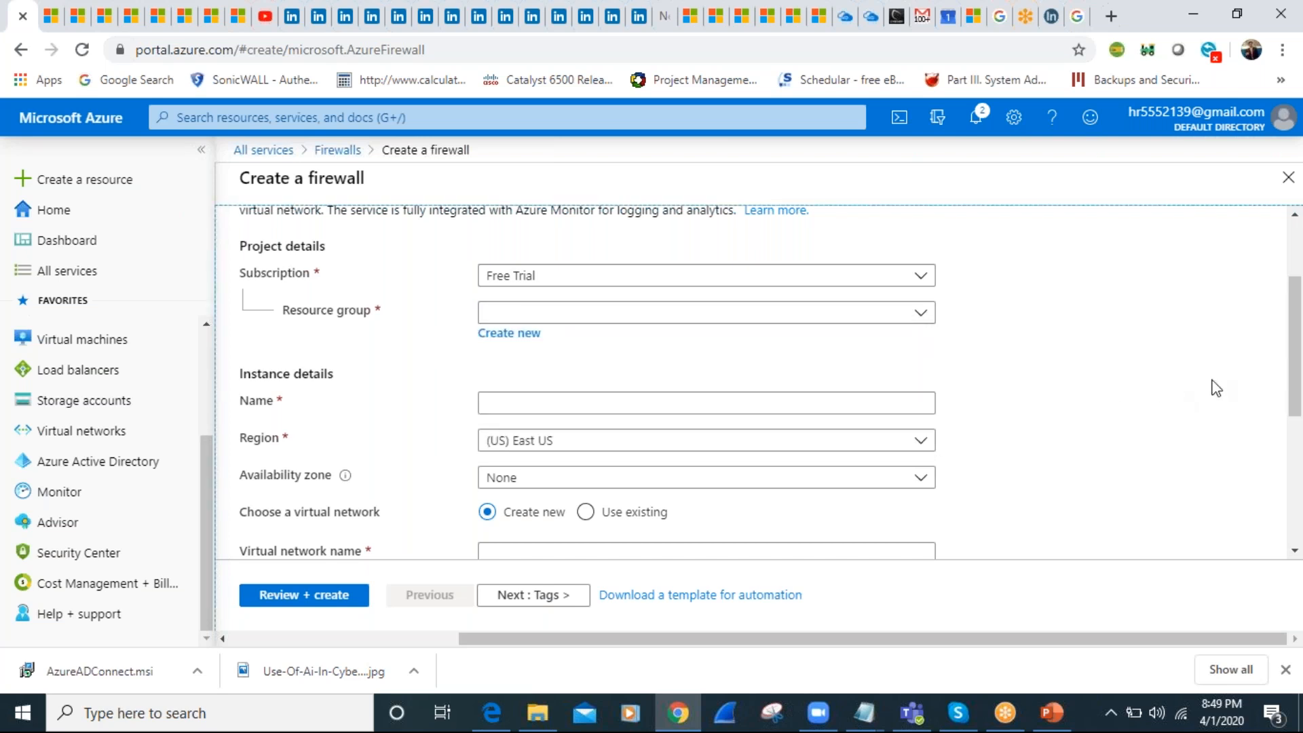
left_click_drag(1294, 378, 1292, 314)
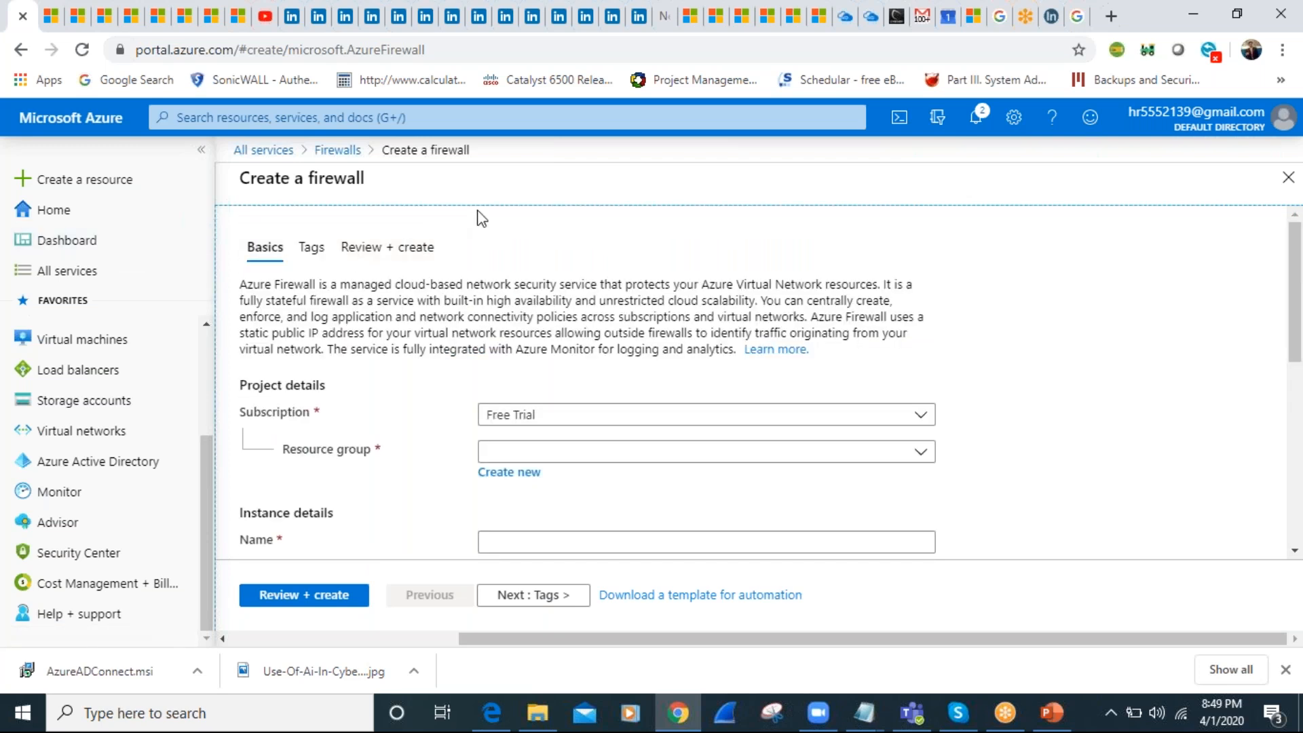
Search the Security category of all services for "firewlls" and dismiss the calendar notification
left_click(58, 275)
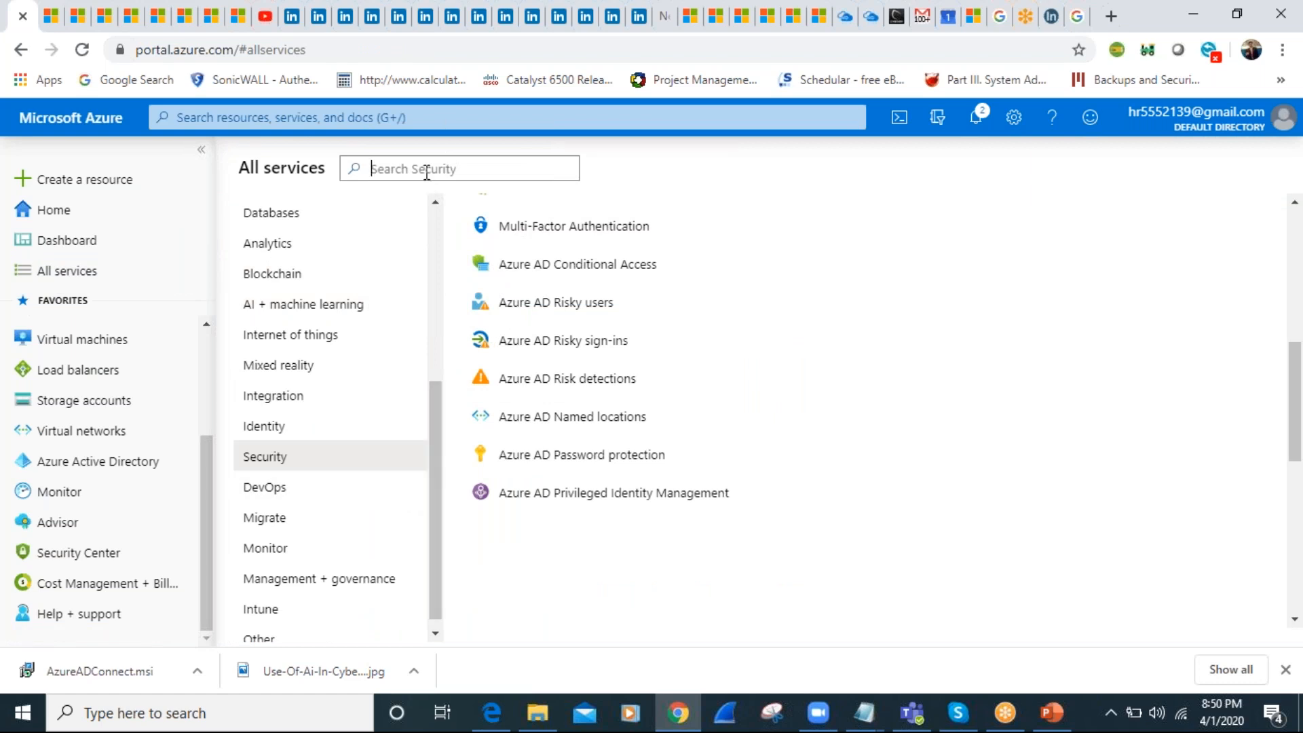
left_click(427, 172)
type("fir")
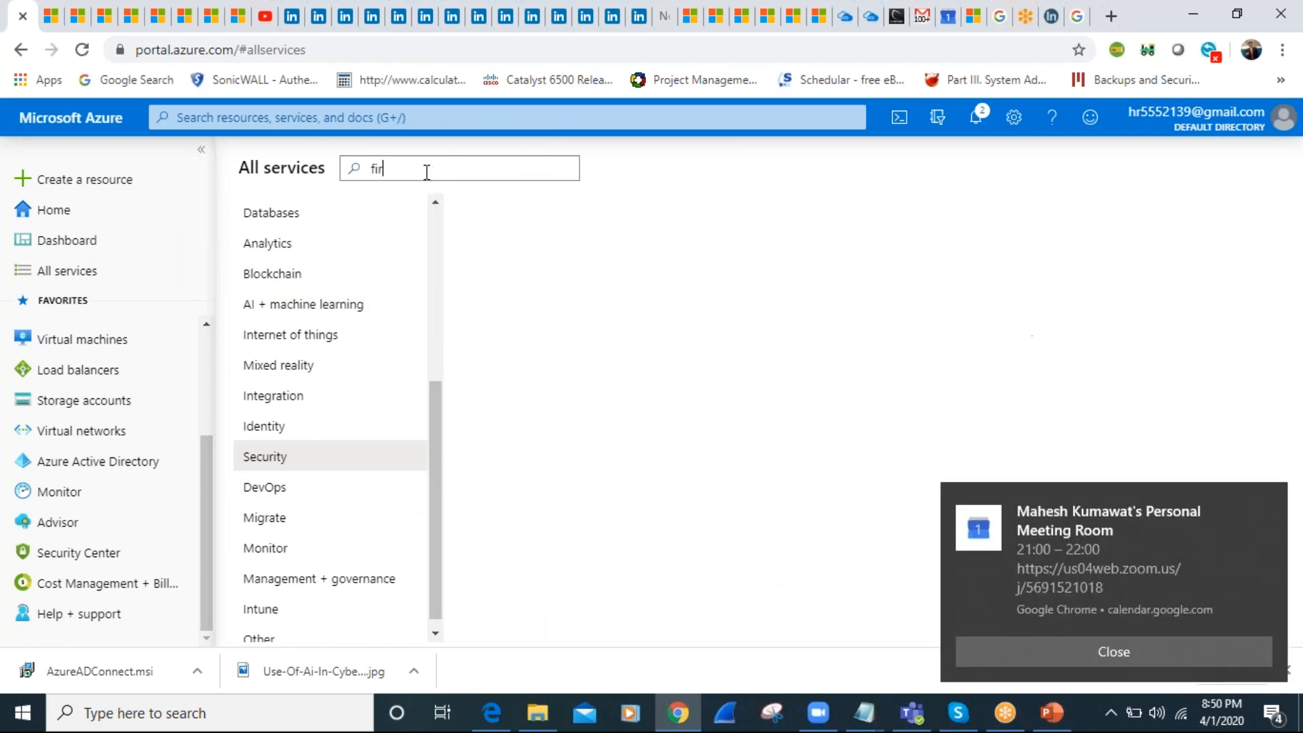
type("ewlls")
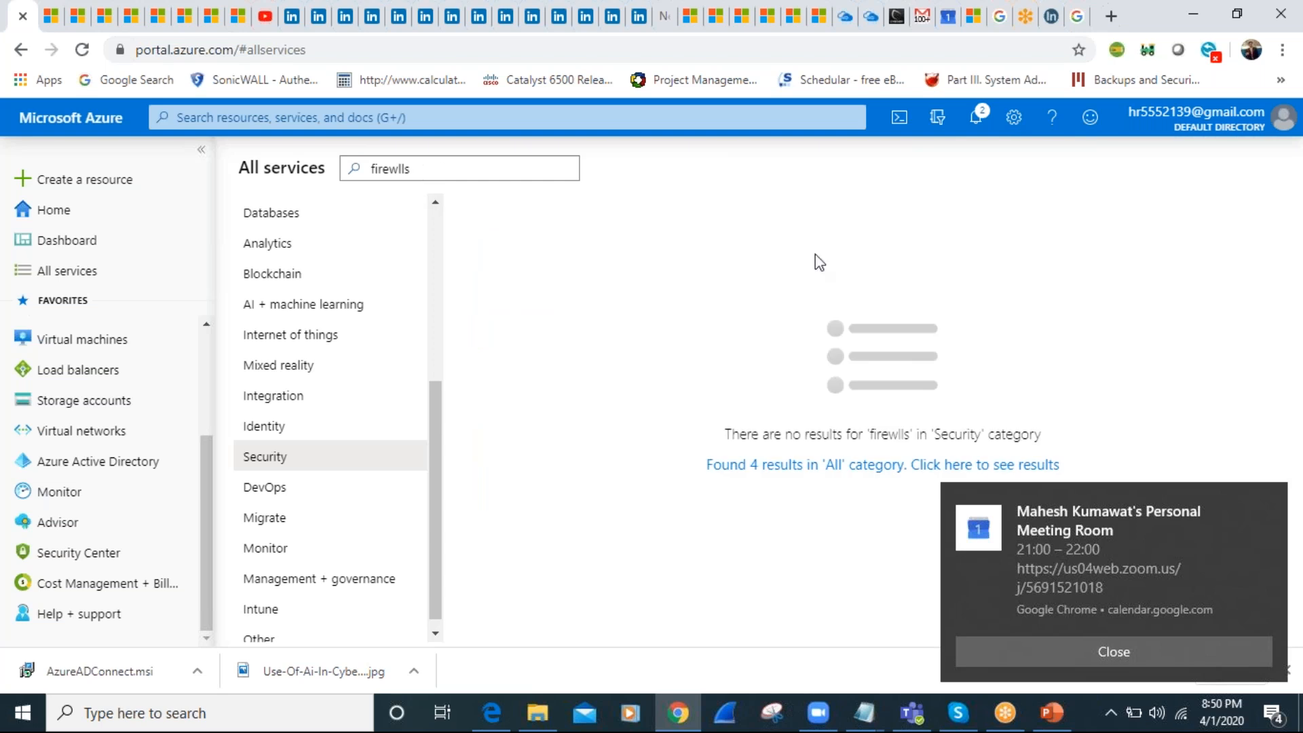
left_click(1133, 650)
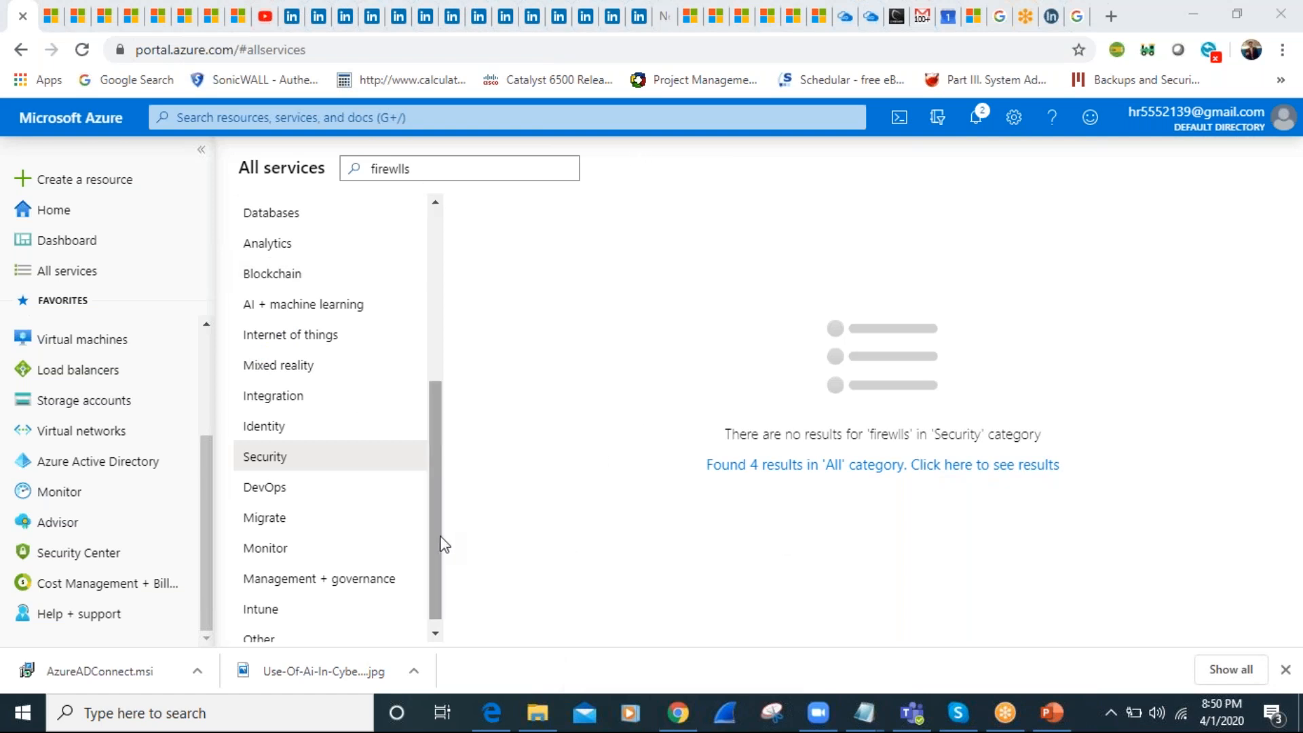
Search the Networking category of all services for "fire" and check the description of Web Application Firewall policies (WAF)
left_click_drag(443, 543, 431, 378)
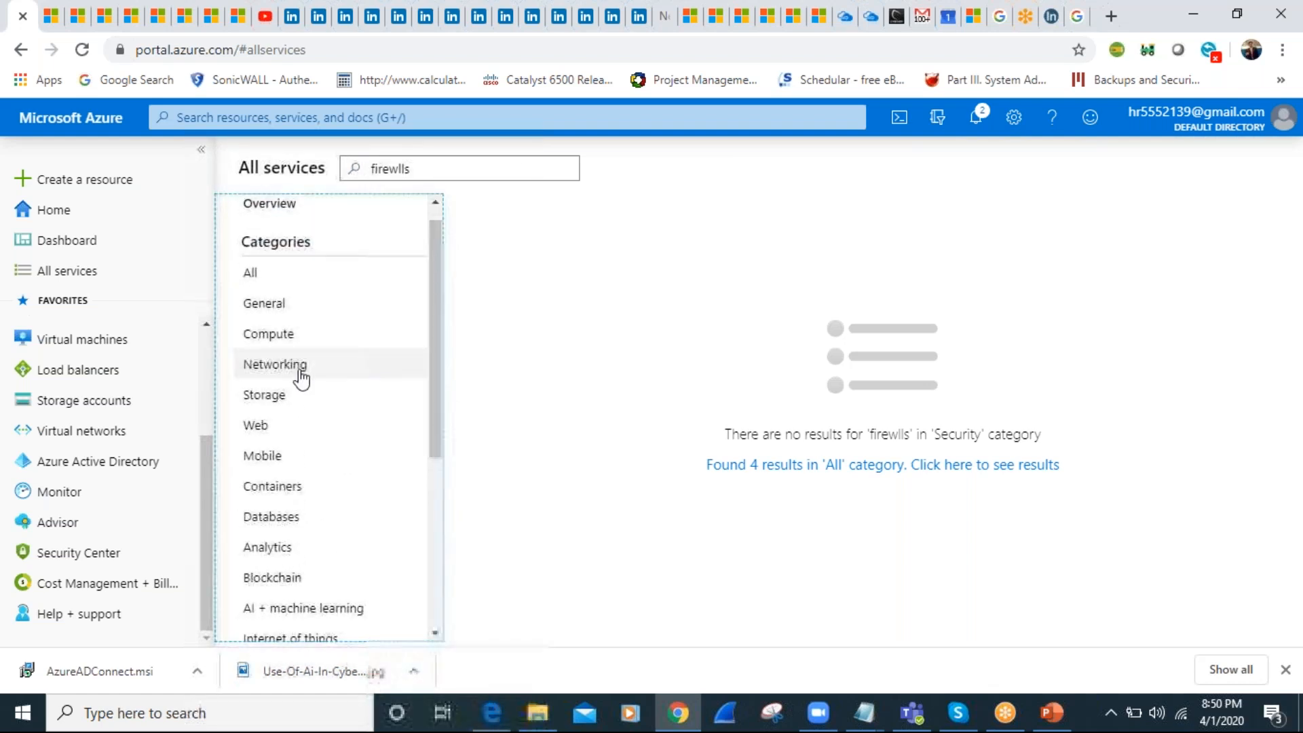
left_click(287, 367)
mouse_move(663, 309)
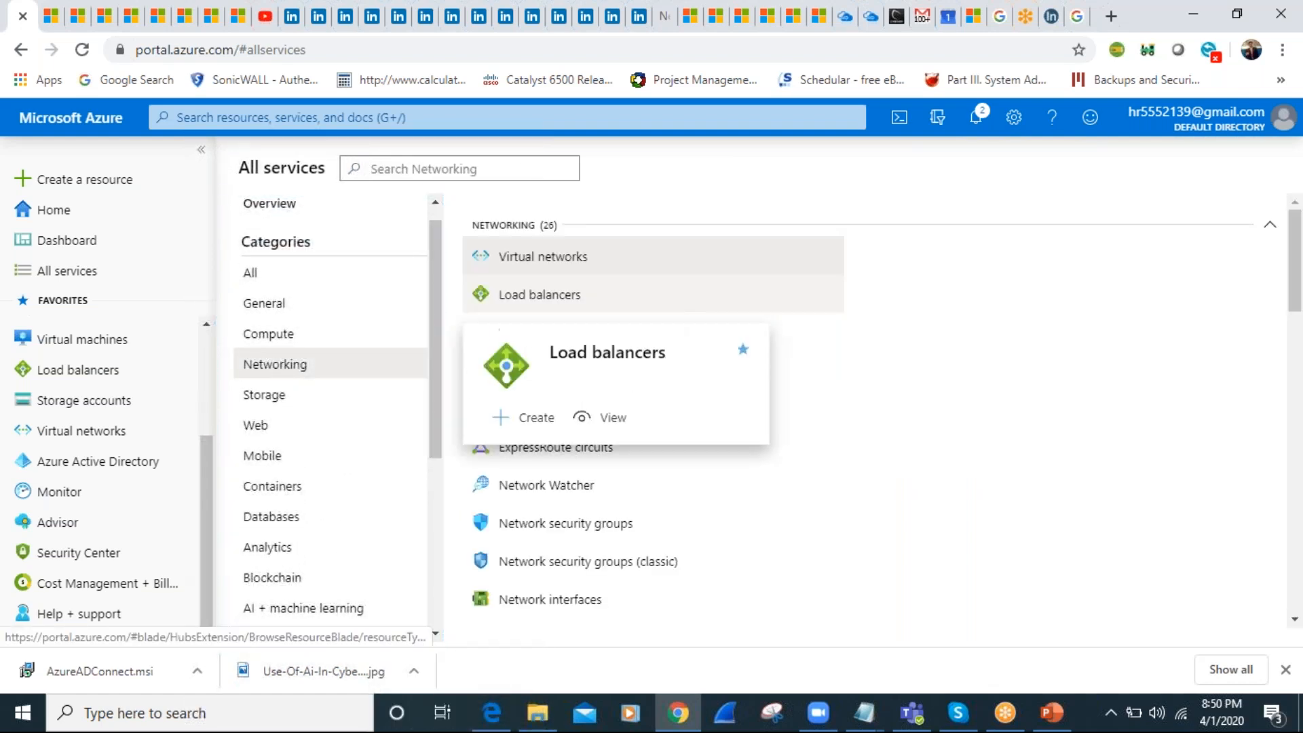
left_click(63, 216)
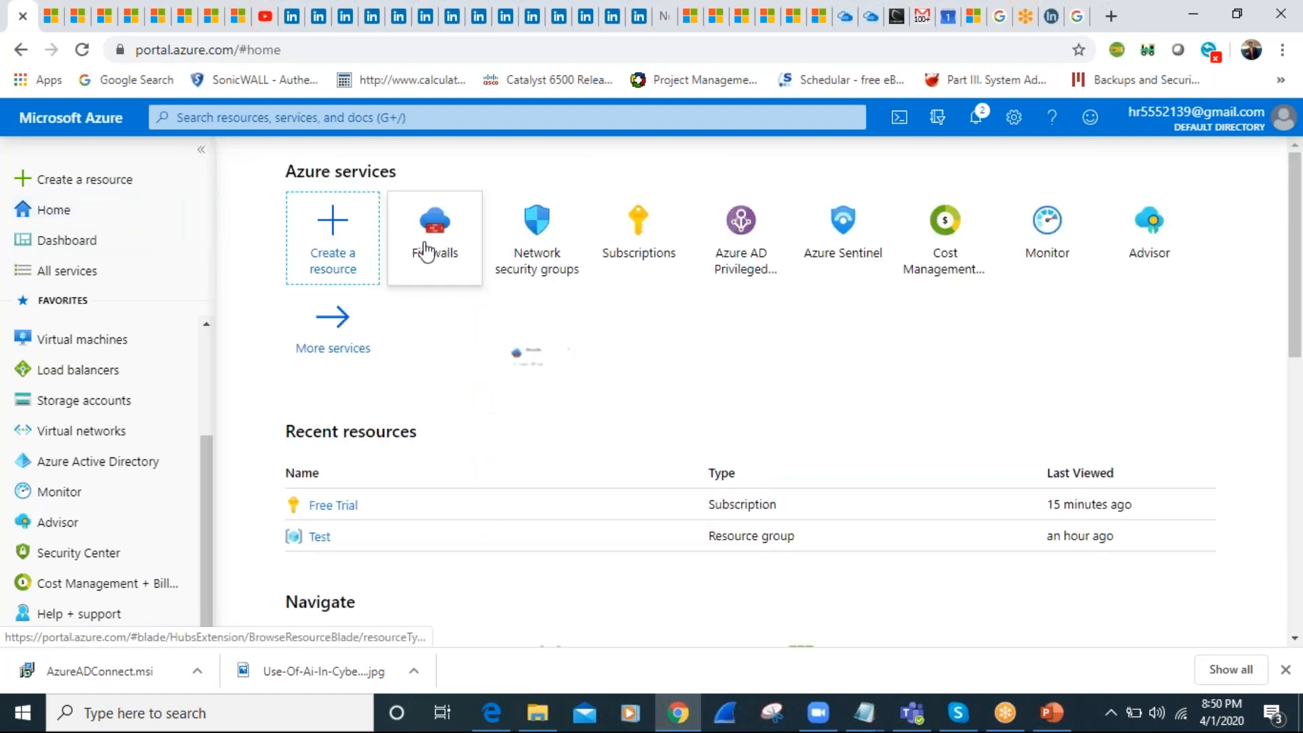
left_click(85, 270)
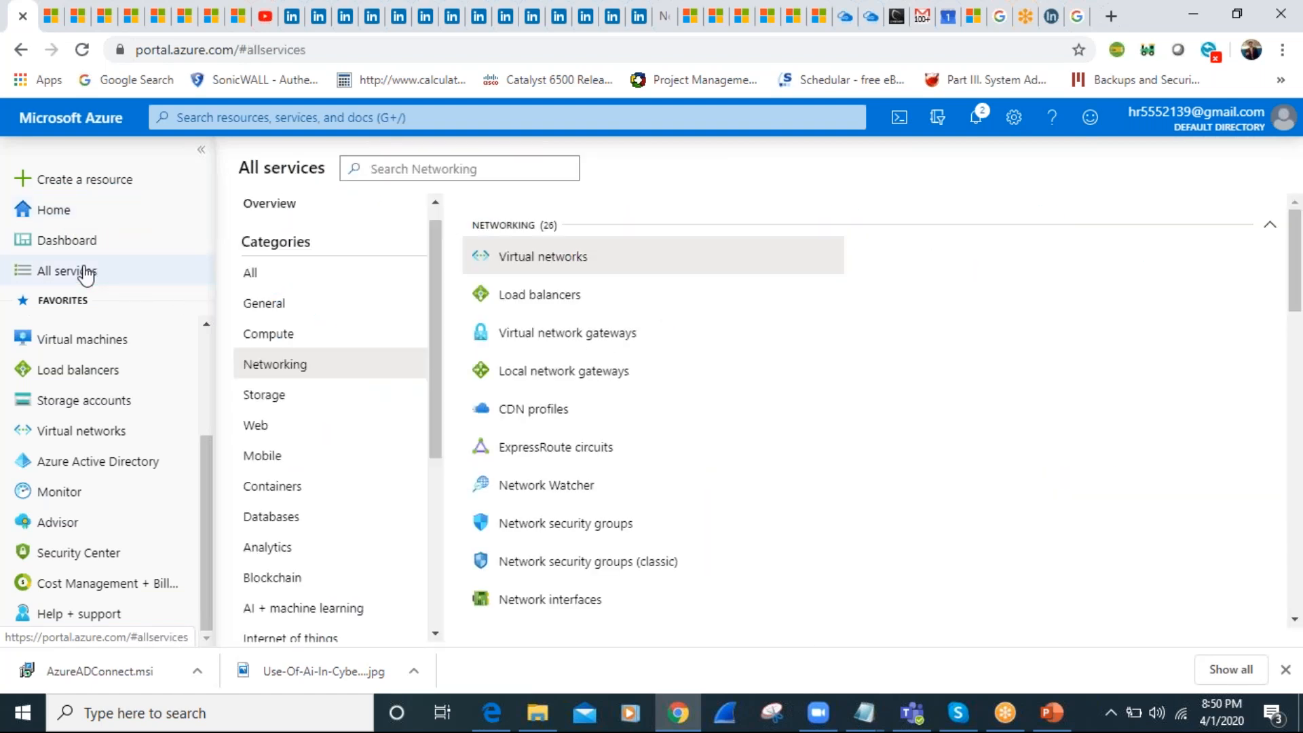
left_click(433, 166)
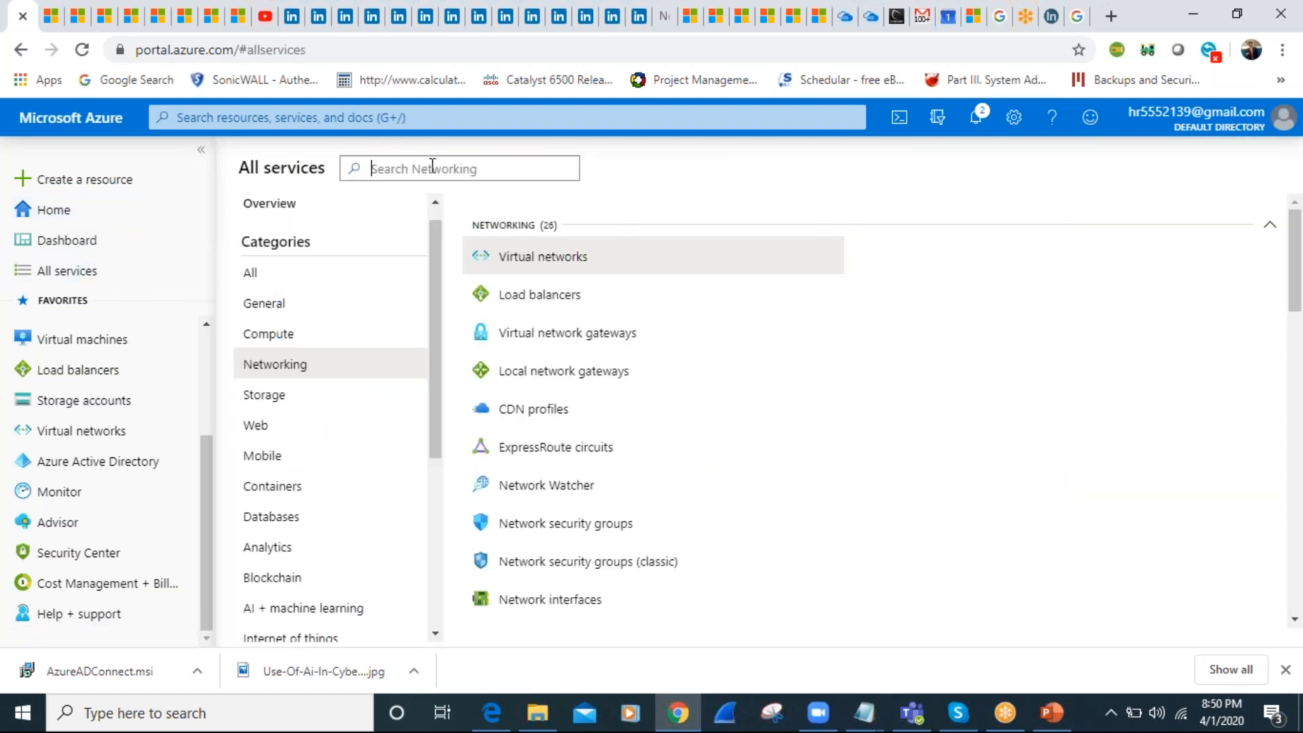
type("fire")
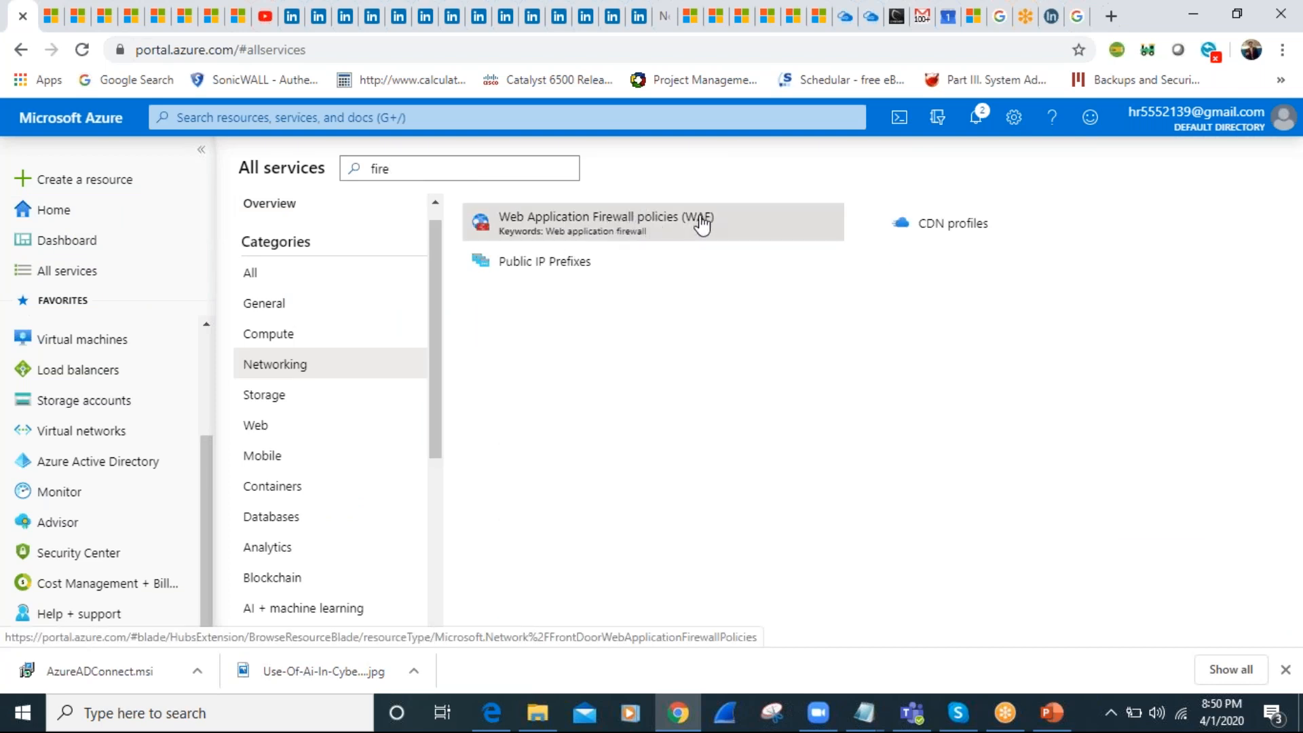
mouse_move(650, 231)
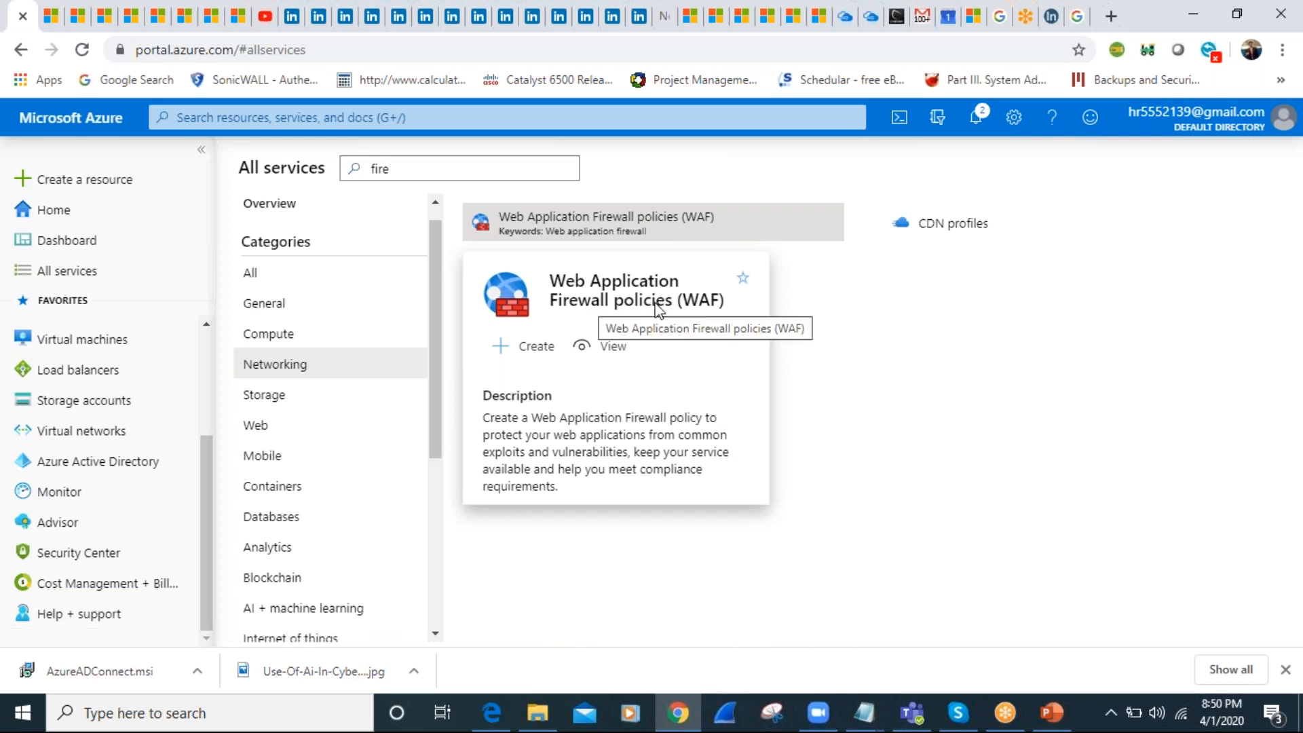
left_click(929, 381)
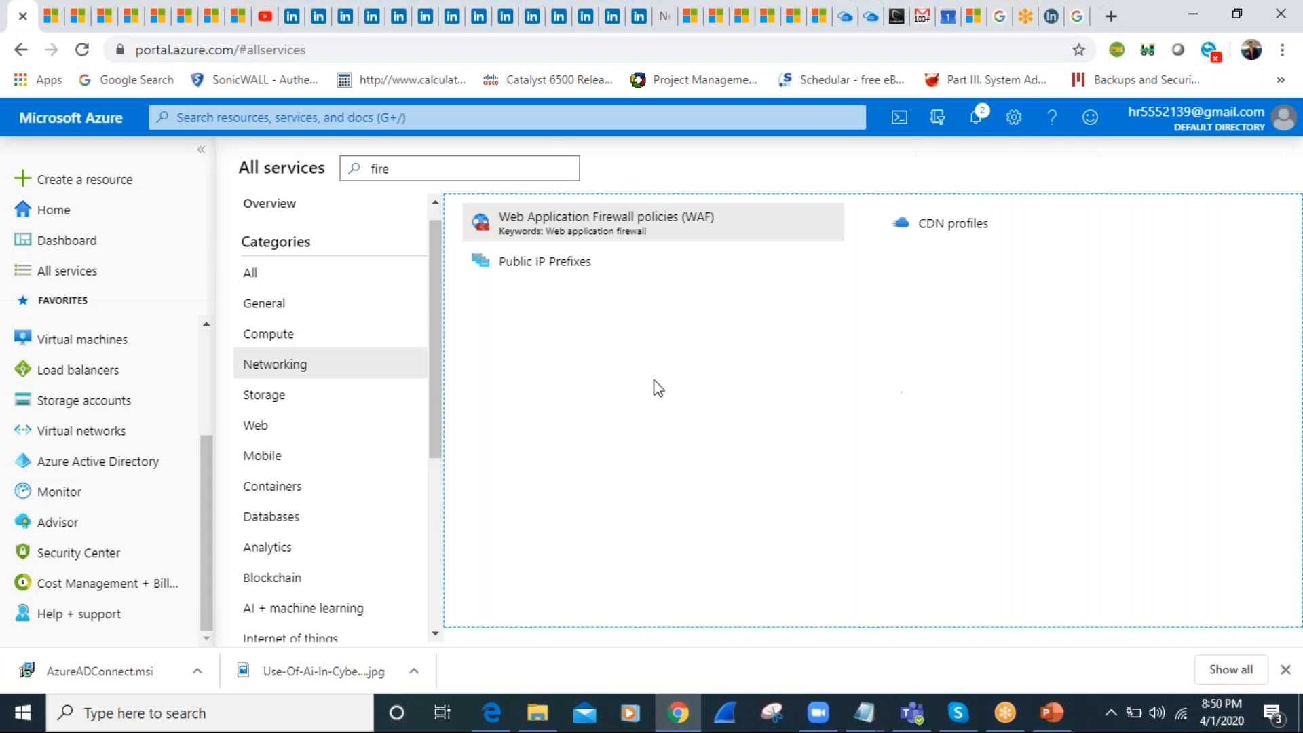
List the services of all categories and open the recent resources
left_click_drag(436, 369, 439, 357)
left_click(301, 299)
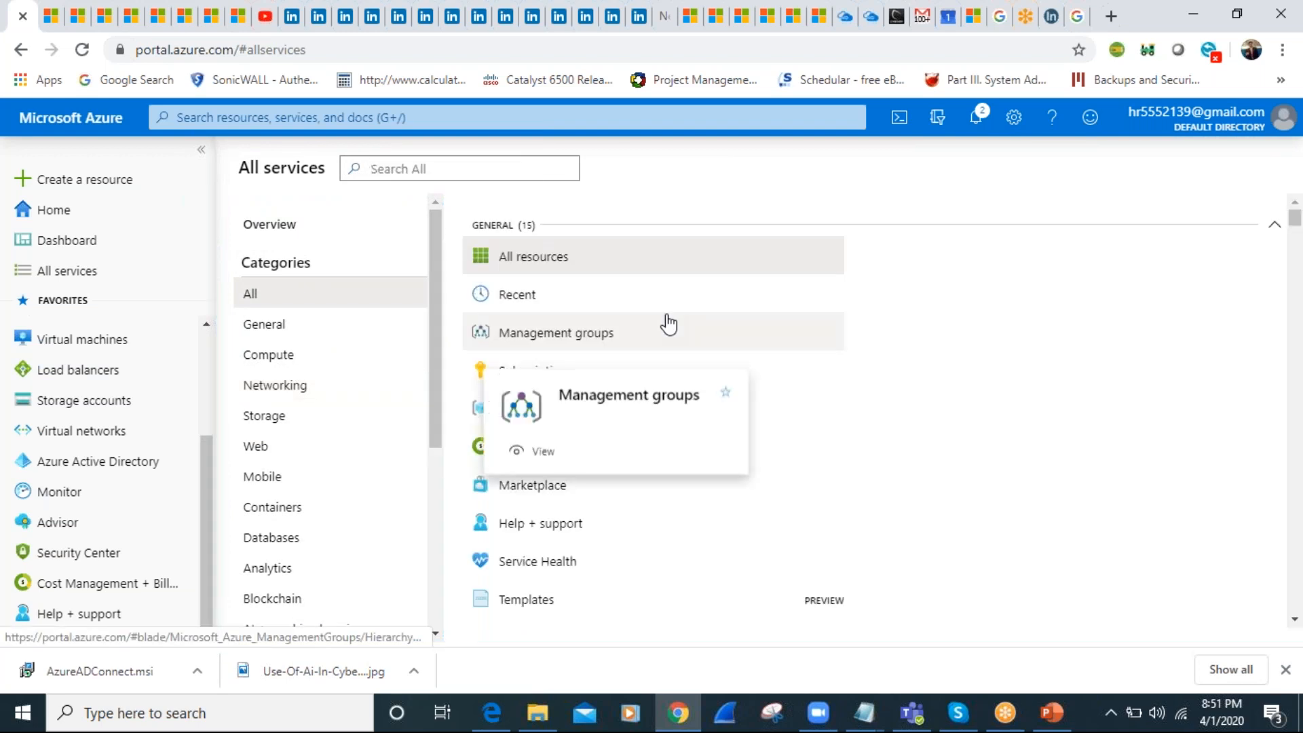
left_click(560, 306)
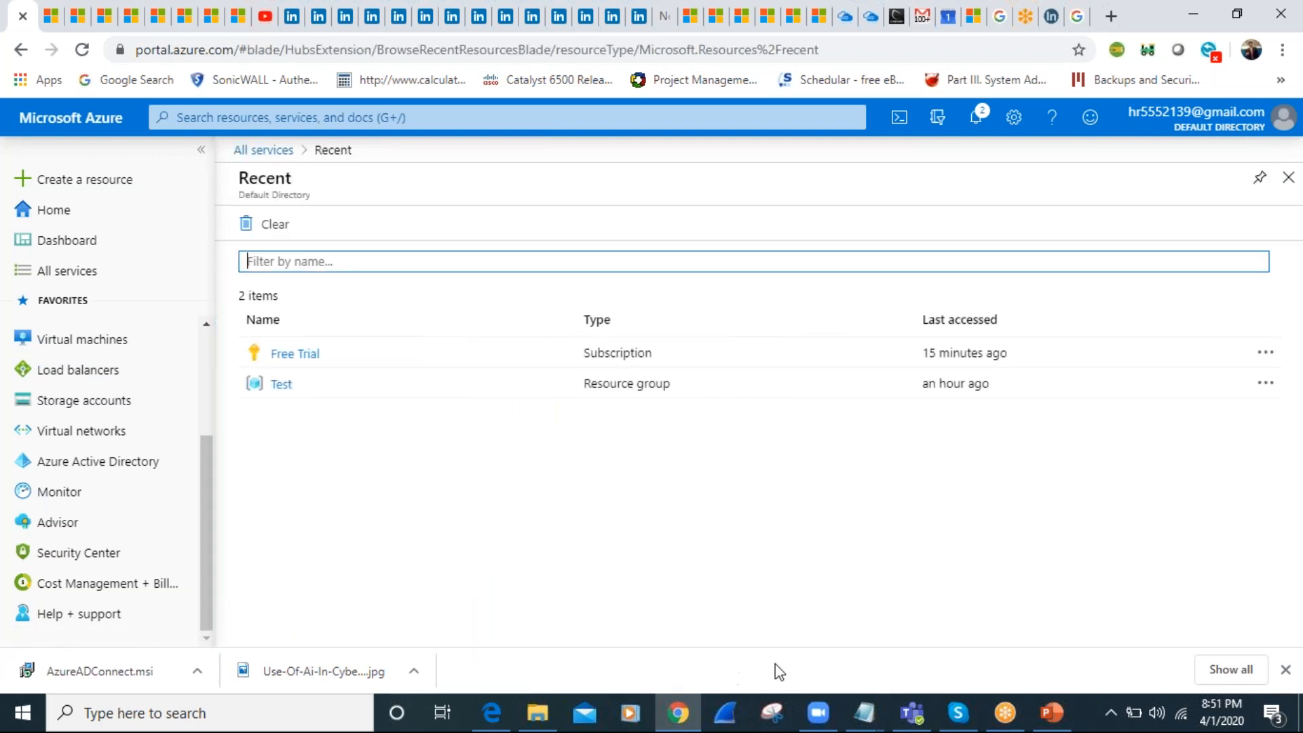
Switch to the AZ-500 presentation in PowerPoint and show the slide "Configure endpoint security within the VM"
left_click(1057, 723)
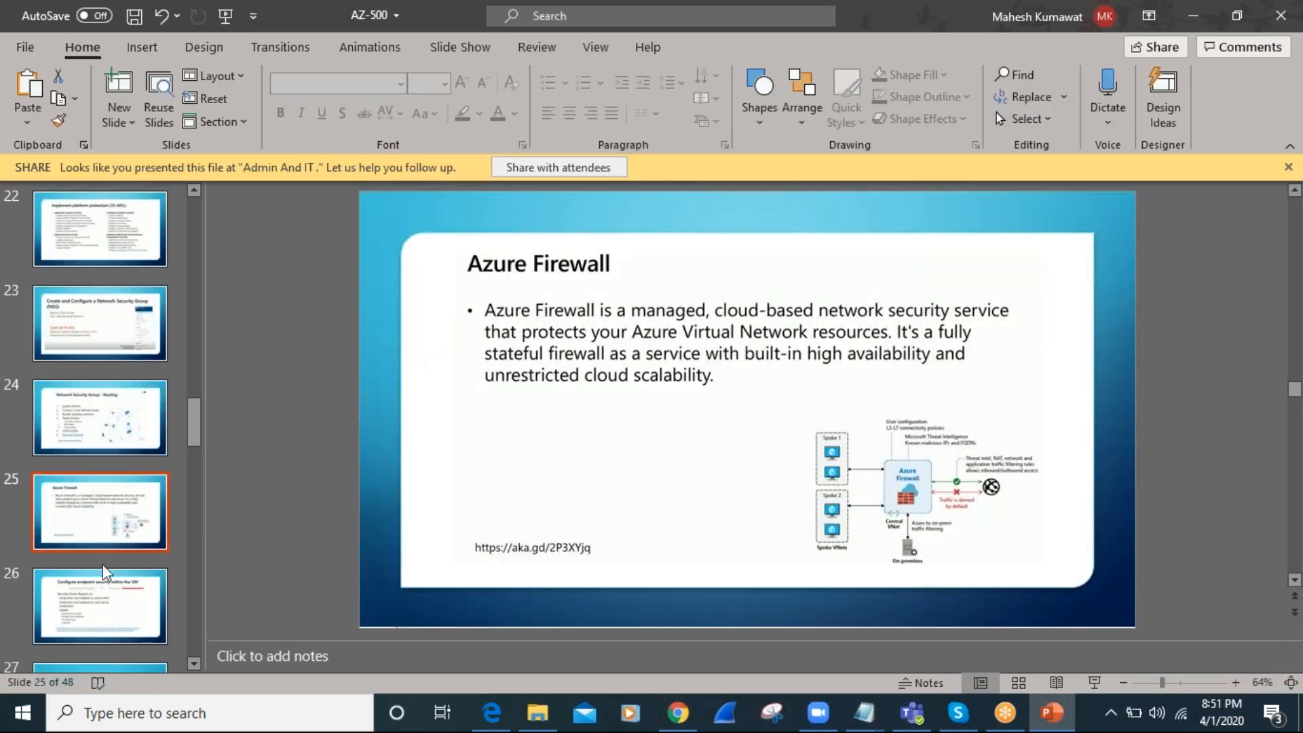
left_click(100, 604)
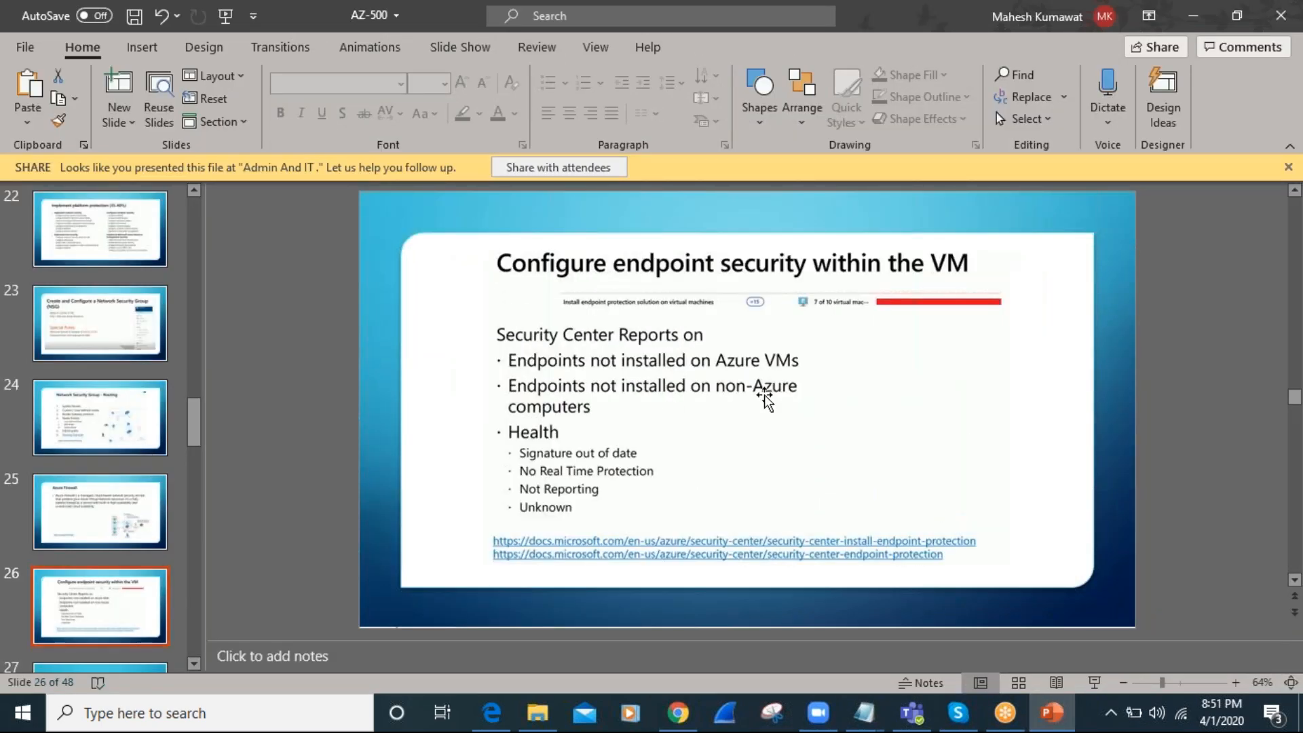
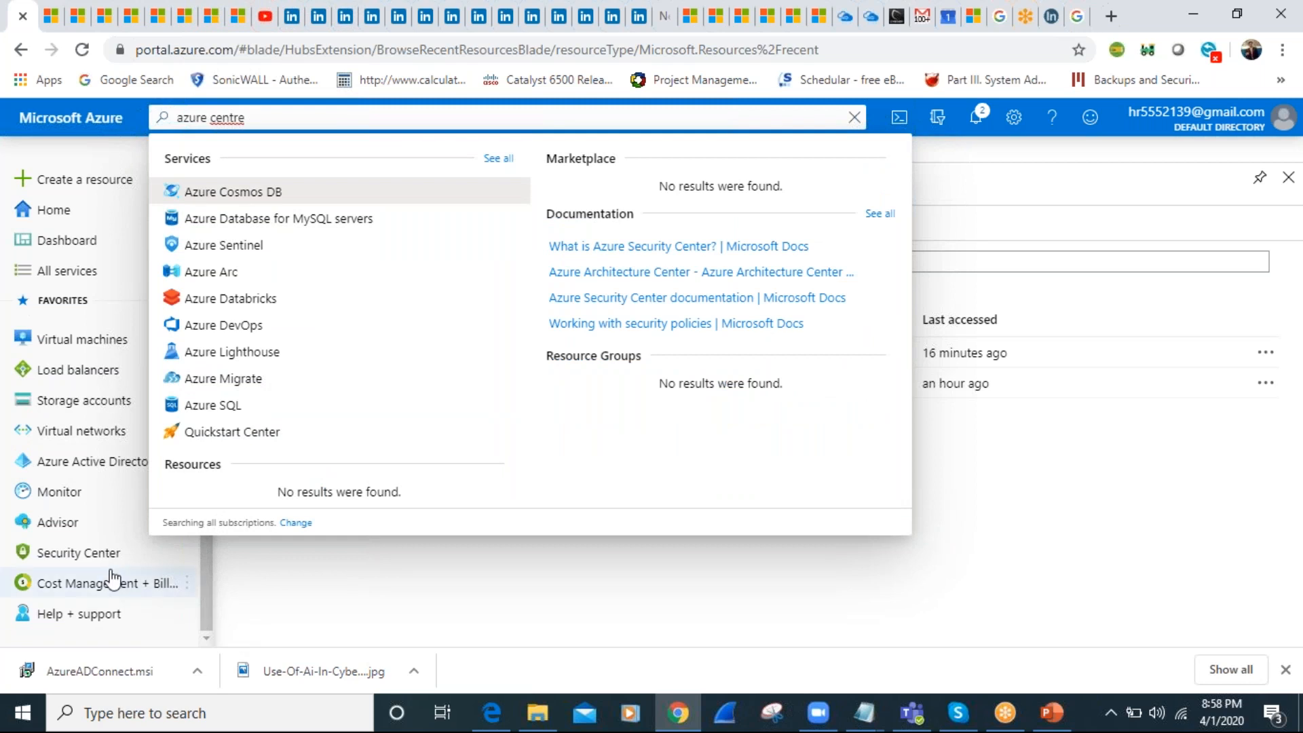
Open Security Center and review the overview's policy and compliance, resource security hygiene and networking sections
left_click(102, 553)
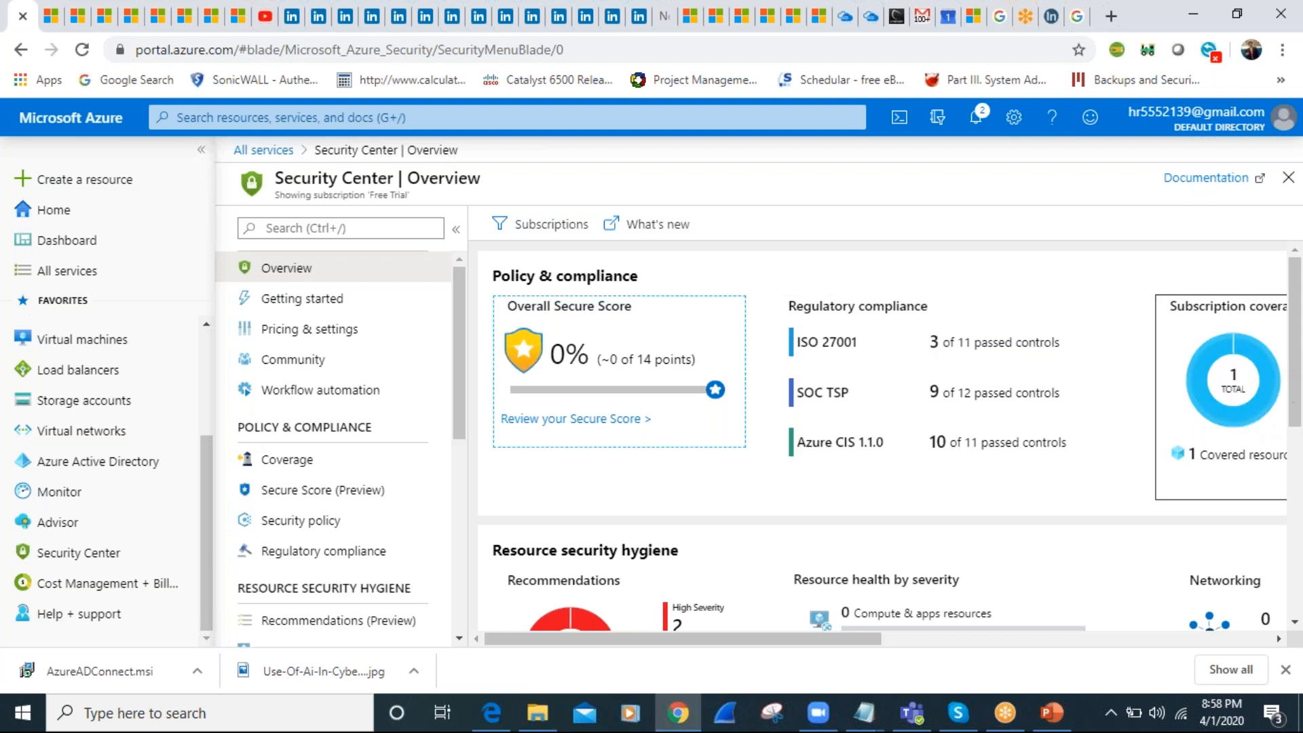
left_click_drag(1294, 377, 1300, 483)
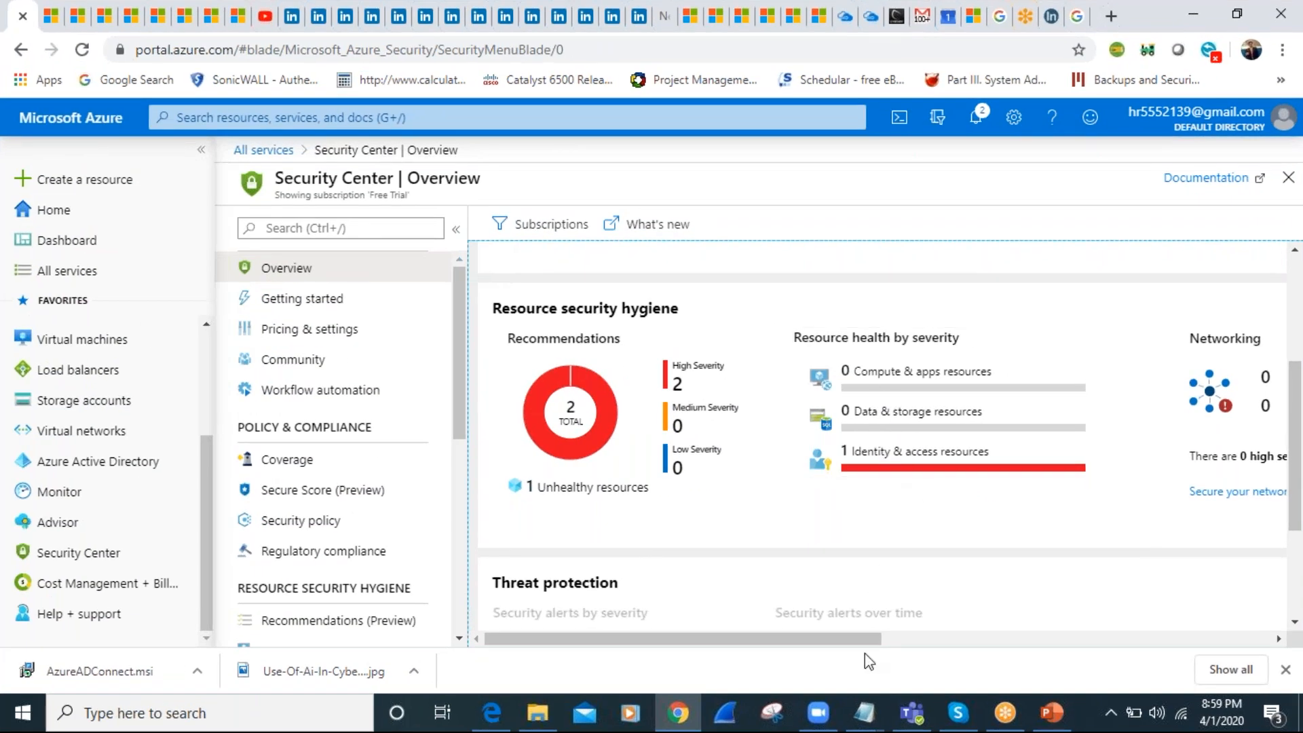
left_click_drag(856, 643, 1052, 613)
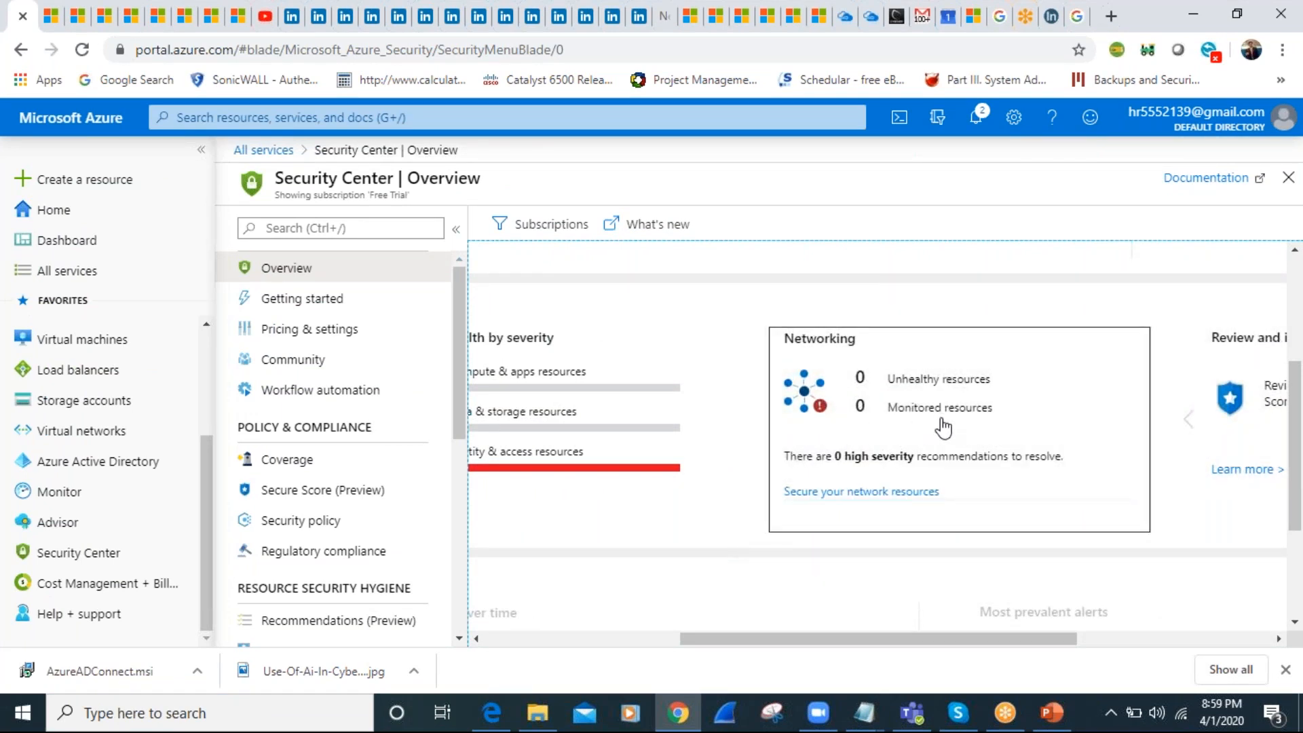
left_click_drag(948, 639, 1103, 614)
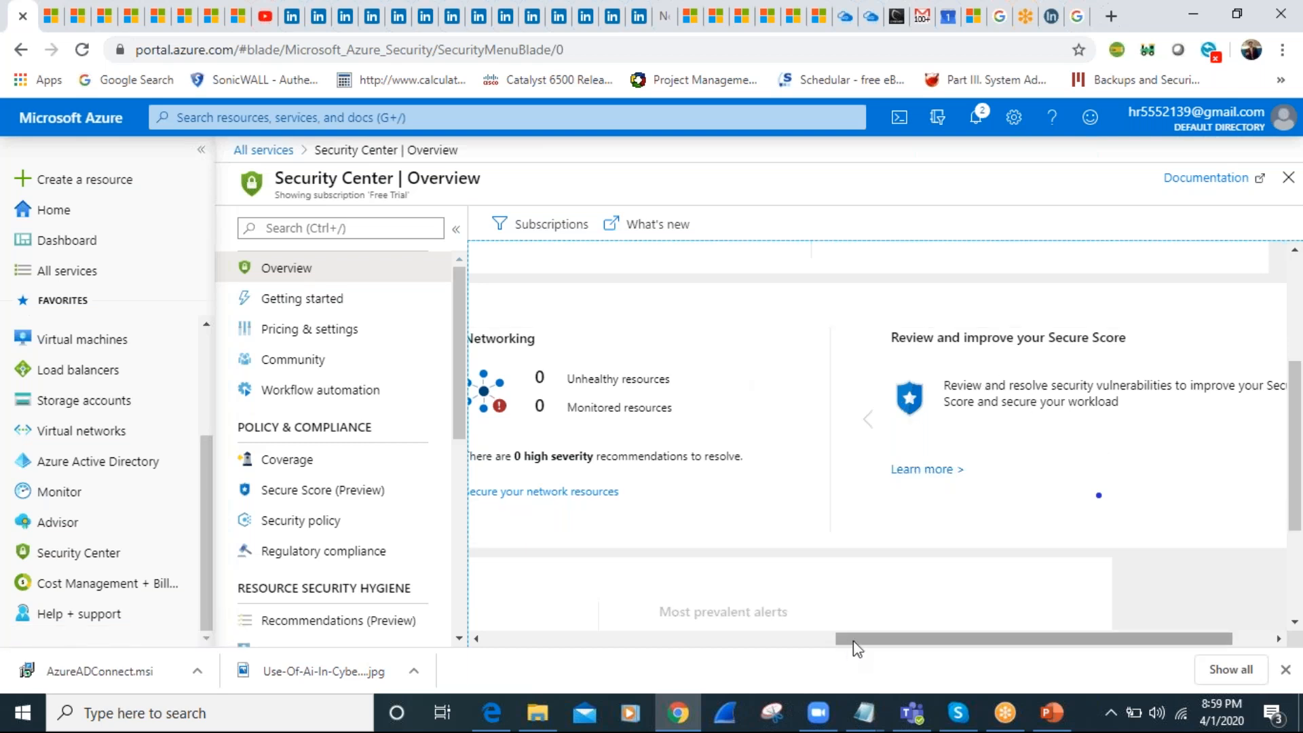
left_click_drag(855, 641, 502, 655)
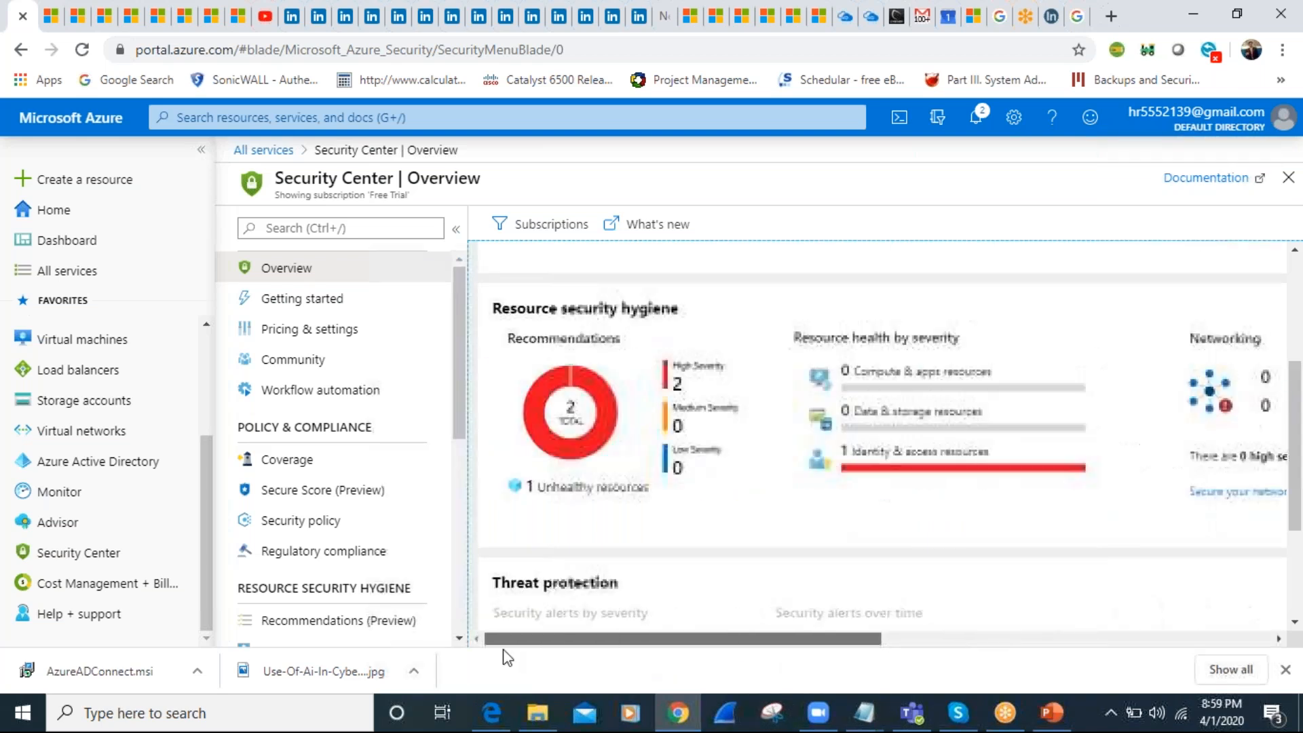
Go through Security Center's Getting started, Pricing & settings, Coverage and Secure Score pages and examine the regulatory compliance assessment chart
left_click(322, 304)
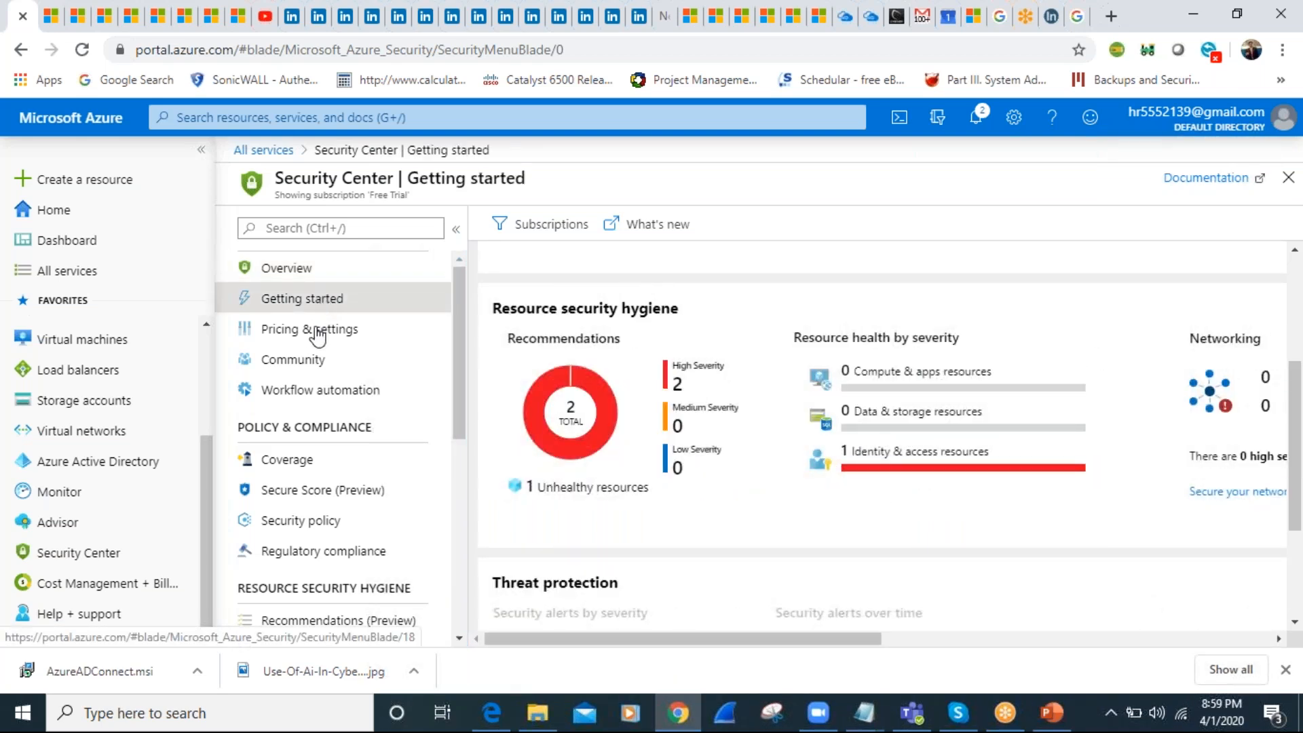
left_click(327, 330)
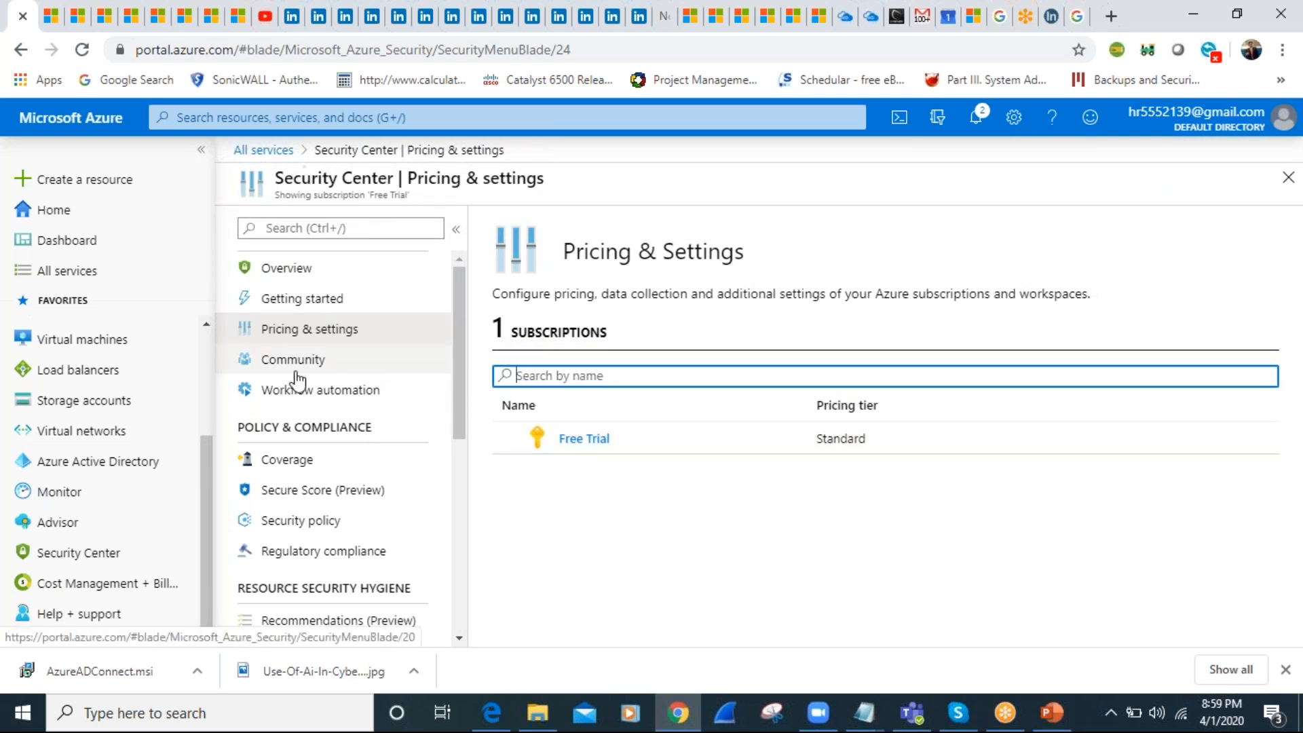
left_click(282, 463)
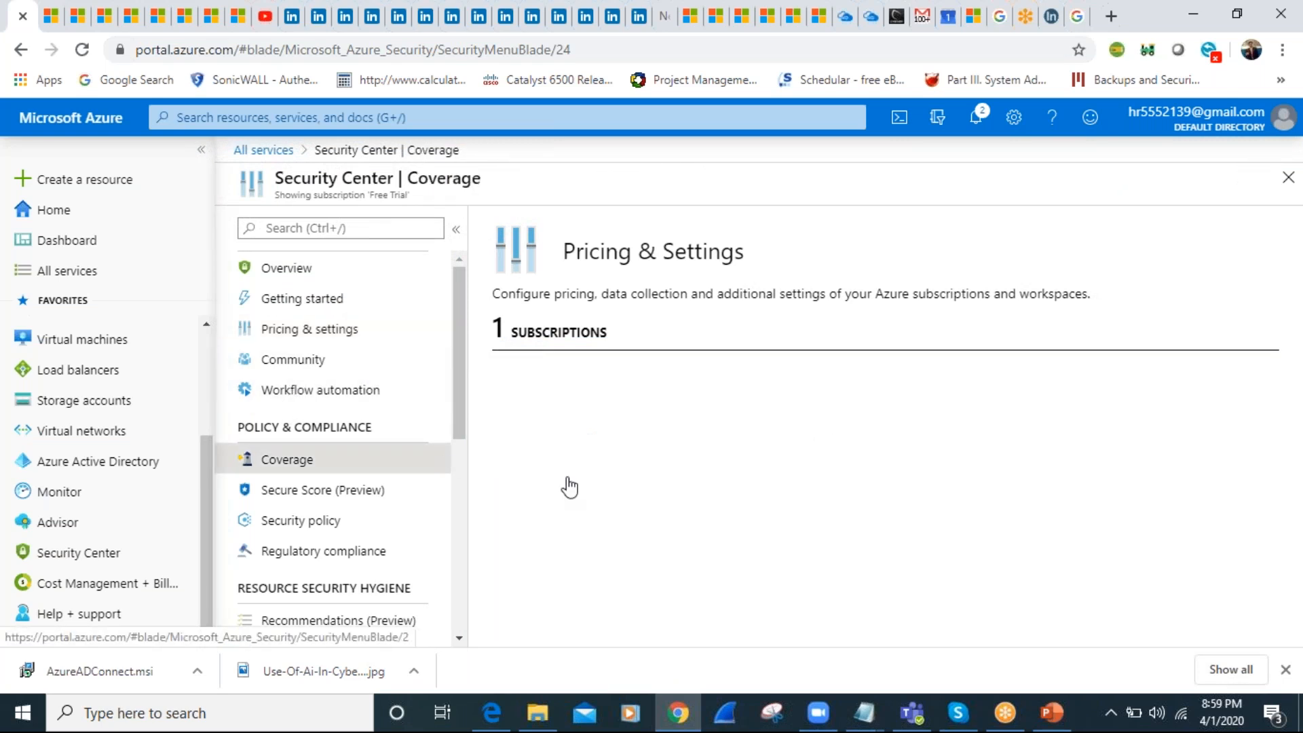
left_click(294, 497)
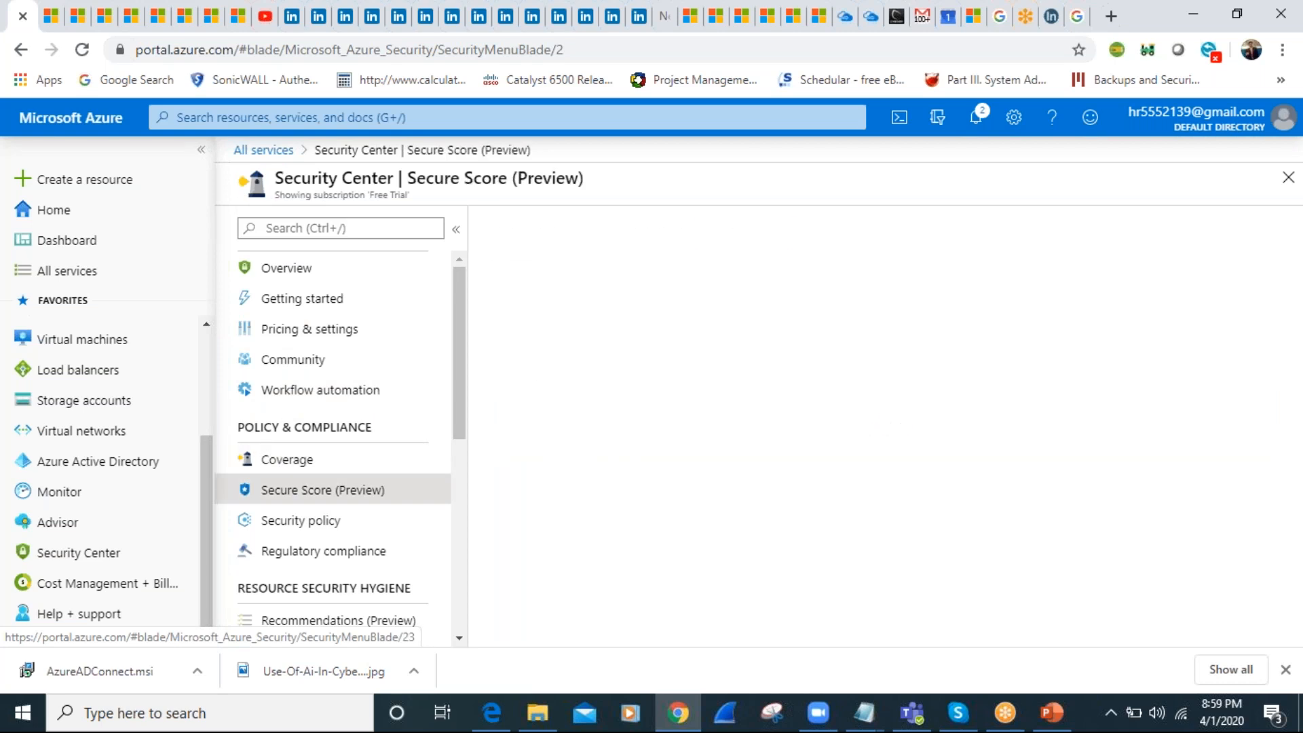
left_click(317, 551)
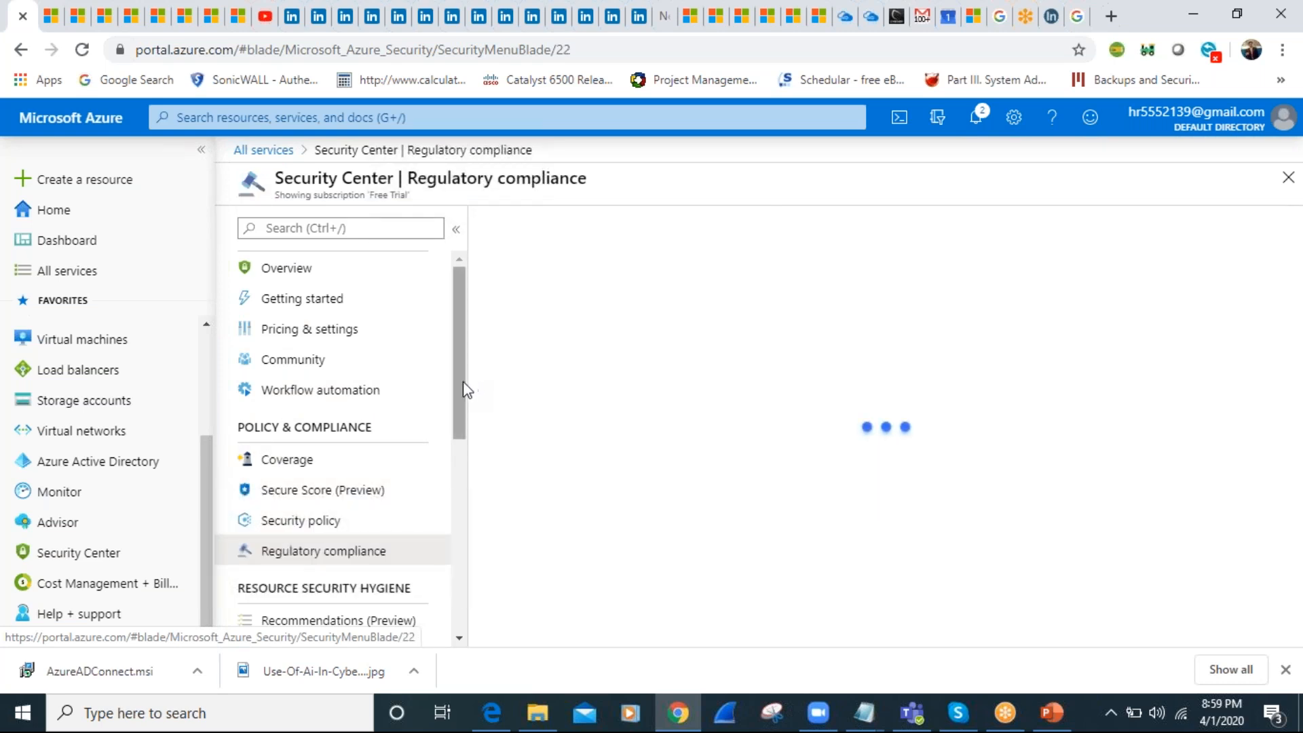
left_click_drag(462, 454, 462, 511)
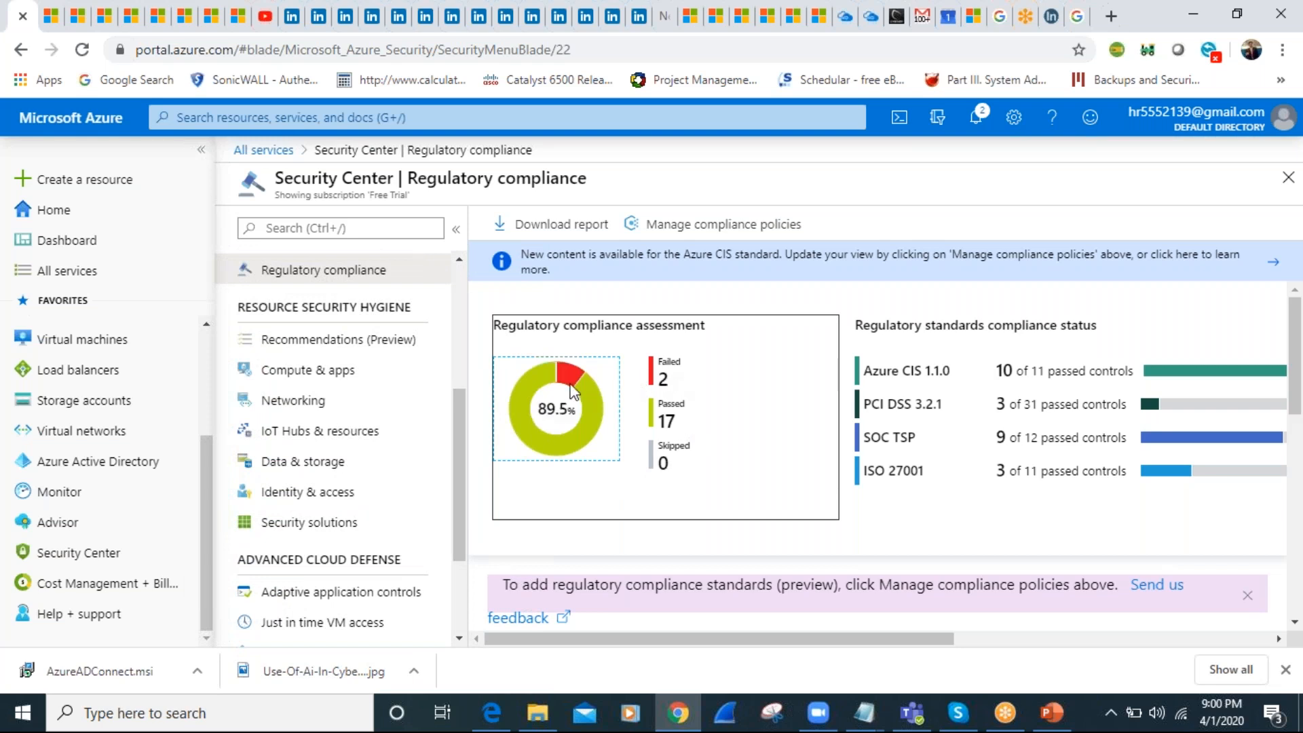
mouse_move(568, 388)
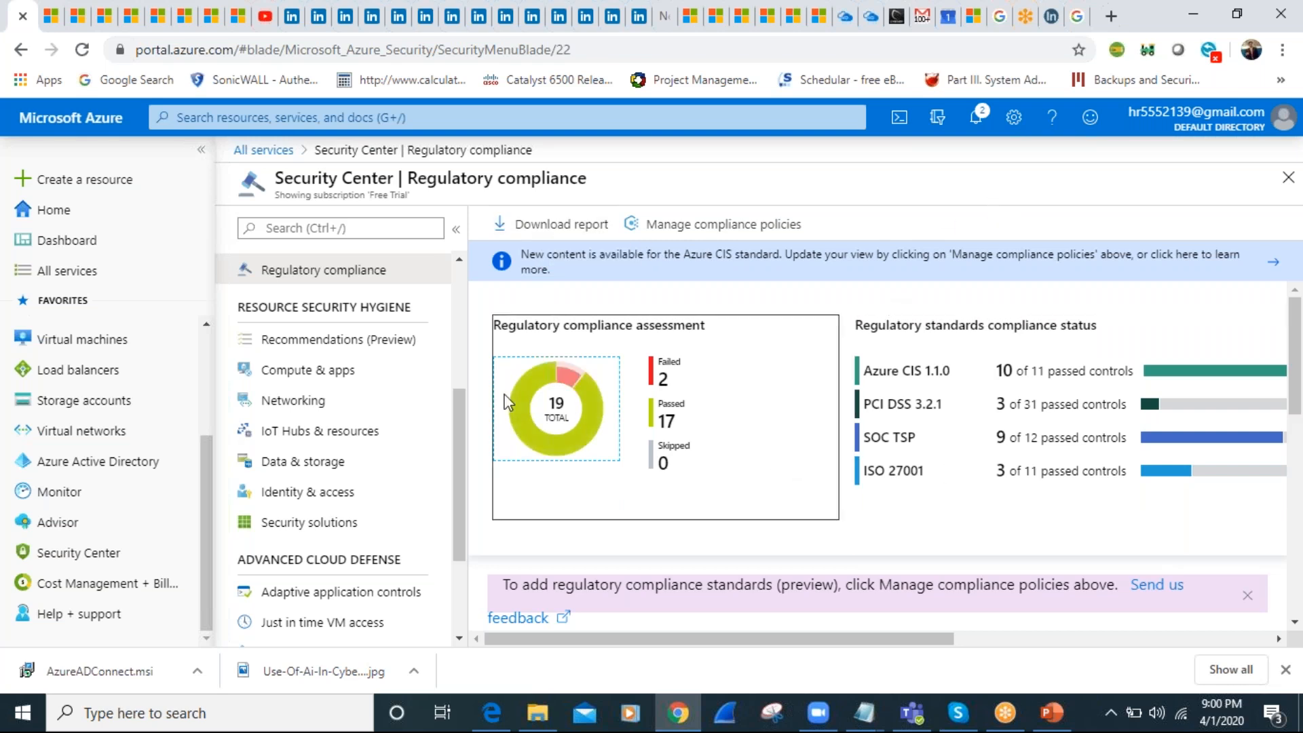
Show the Networking page of Security Center, view its Vnet resources and return to the networking overview
left_click(293, 407)
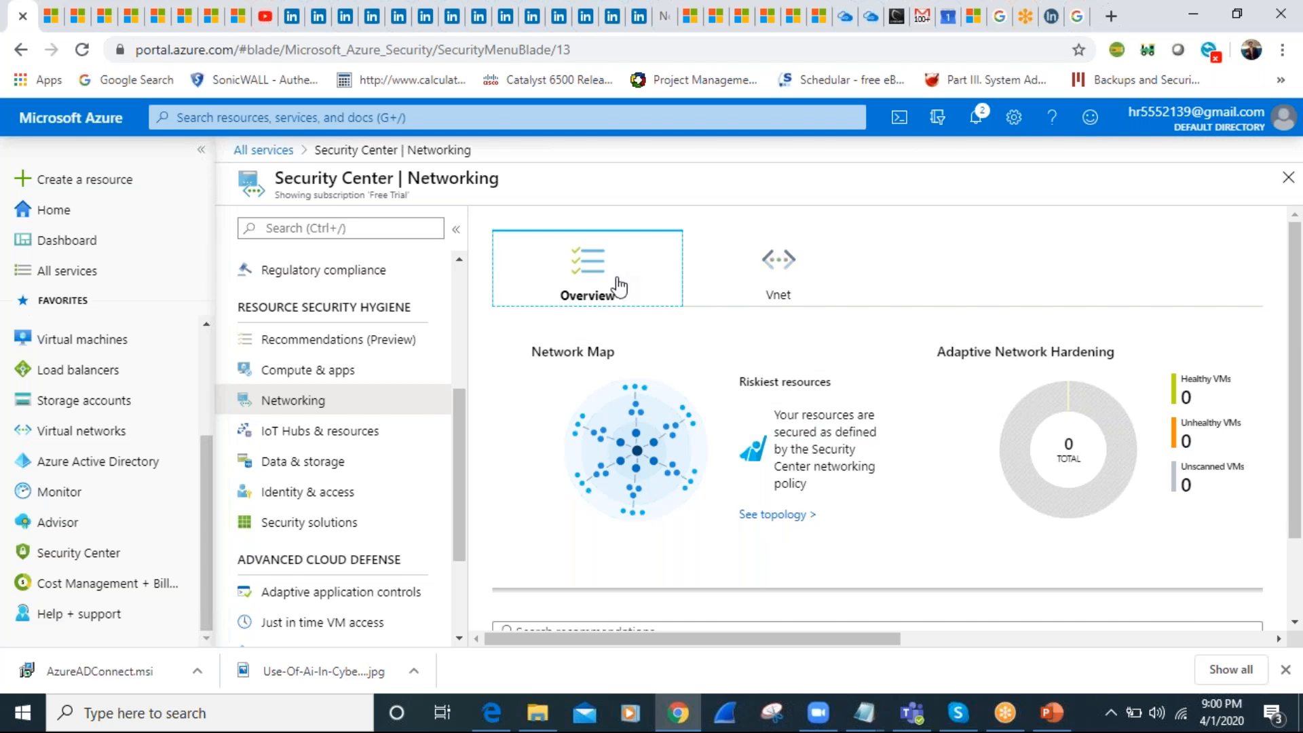
left_click(781, 263)
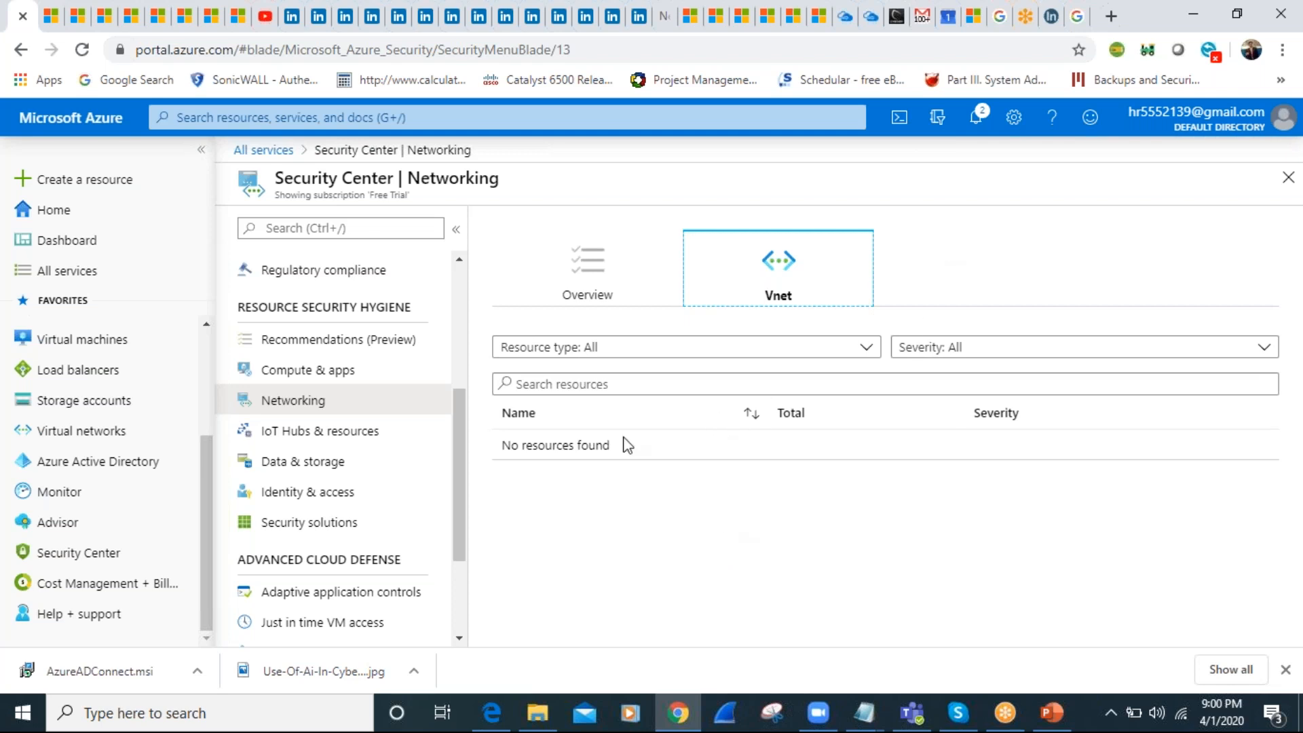
left_click(581, 277)
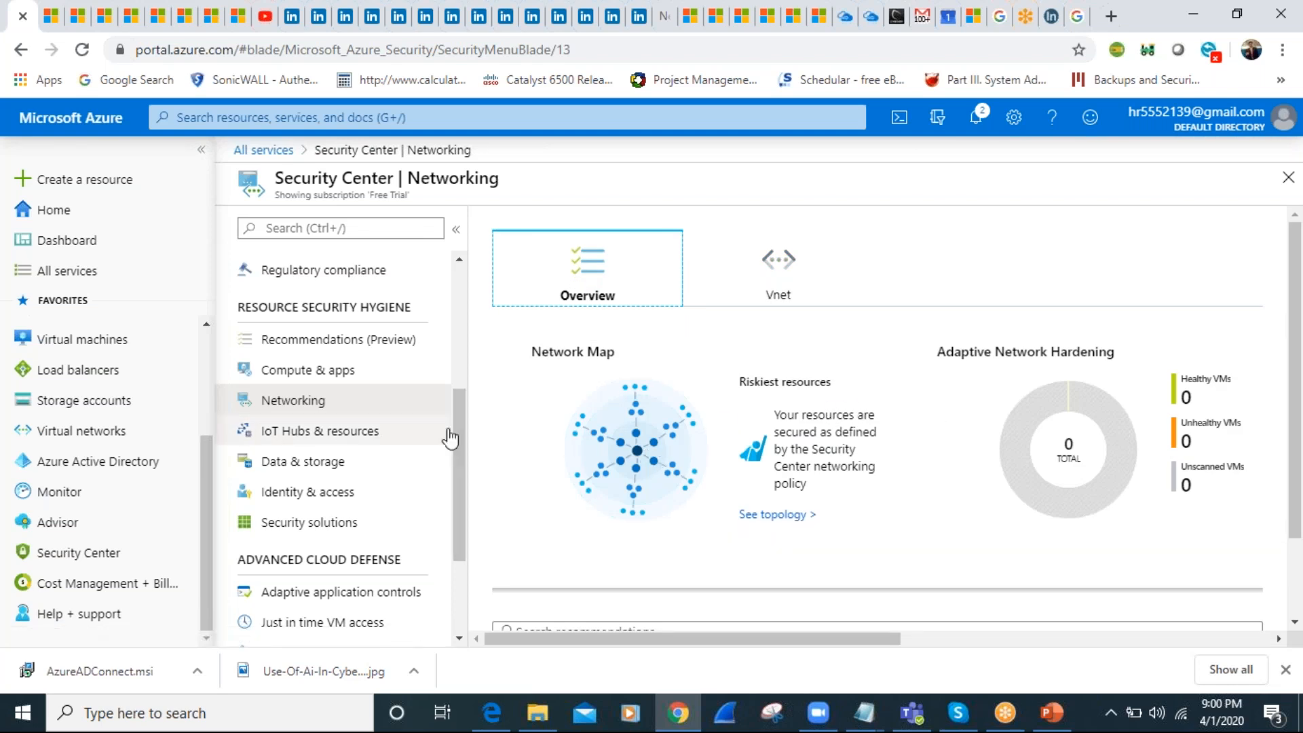
View the Data & storage recommendations and the Security alerts page under threat protection
left_click(313, 470)
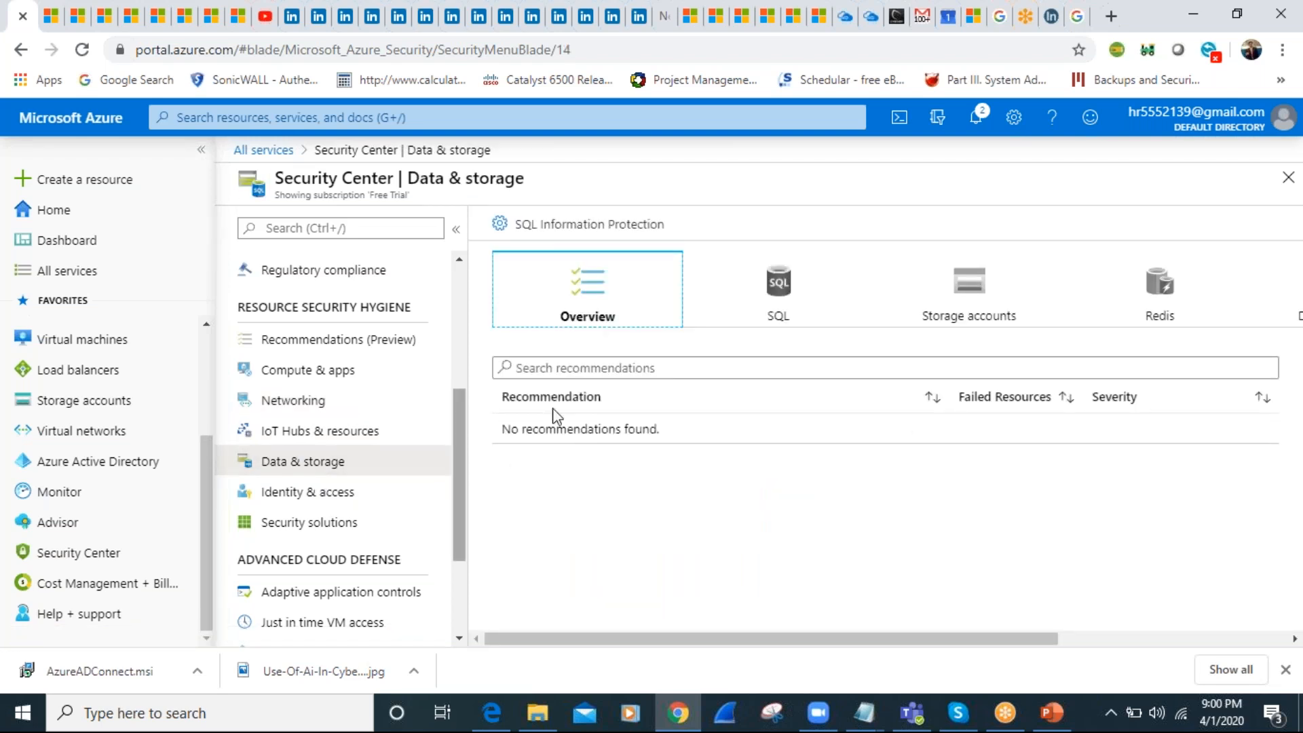
scroll(457, 521, "down", 1)
left_click_drag(456, 521, 460, 572)
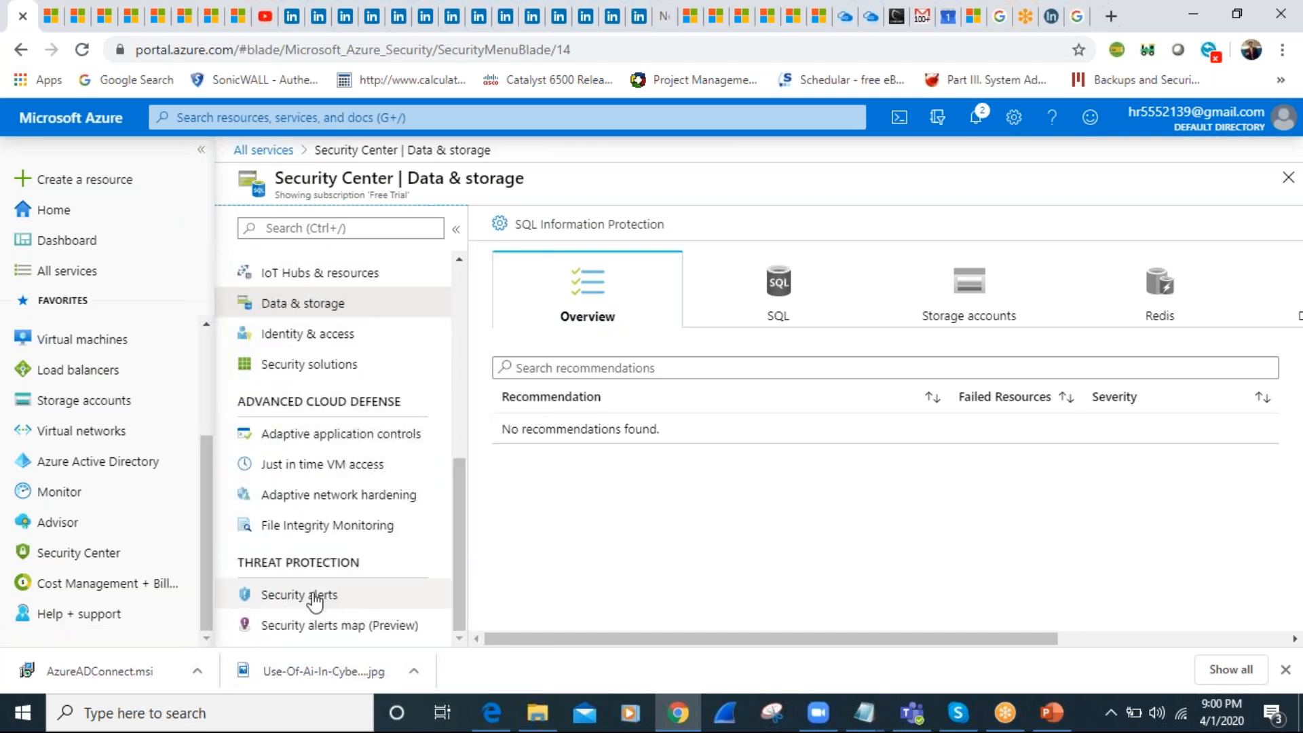
left_click(312, 597)
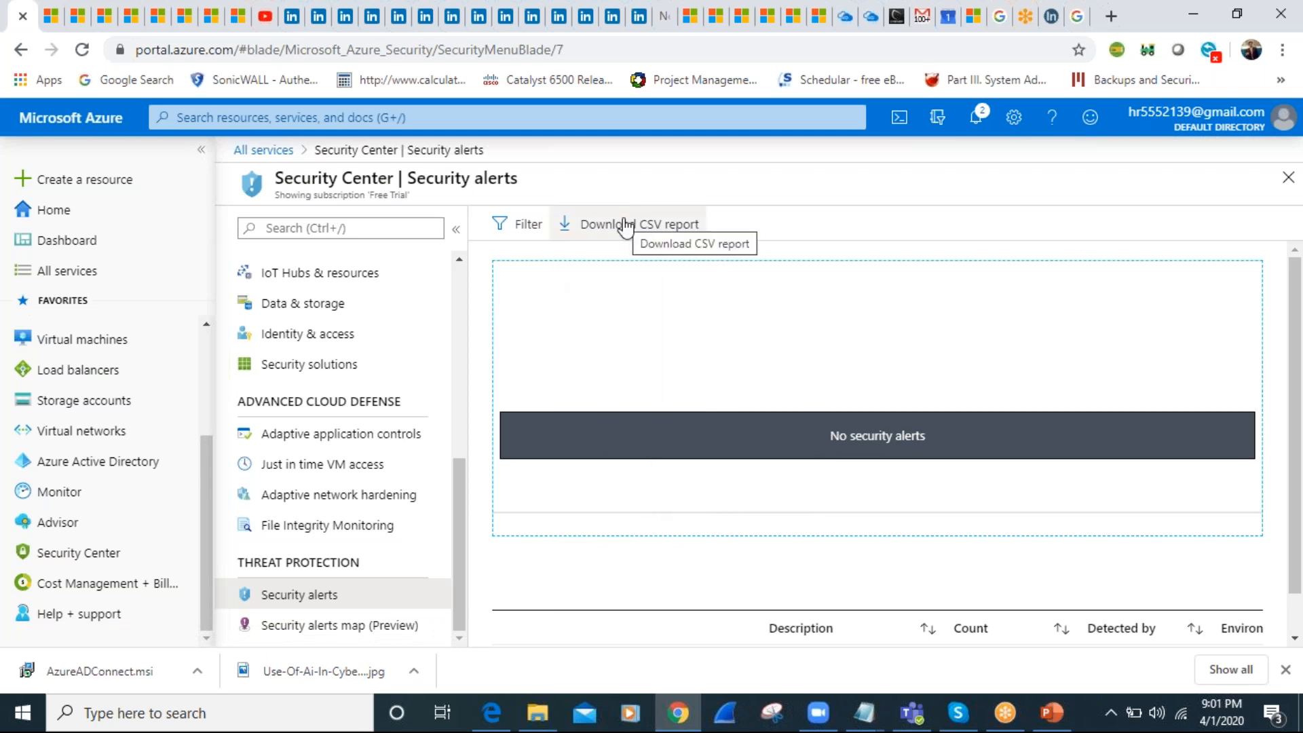
left_click_drag(461, 519, 454, 300)
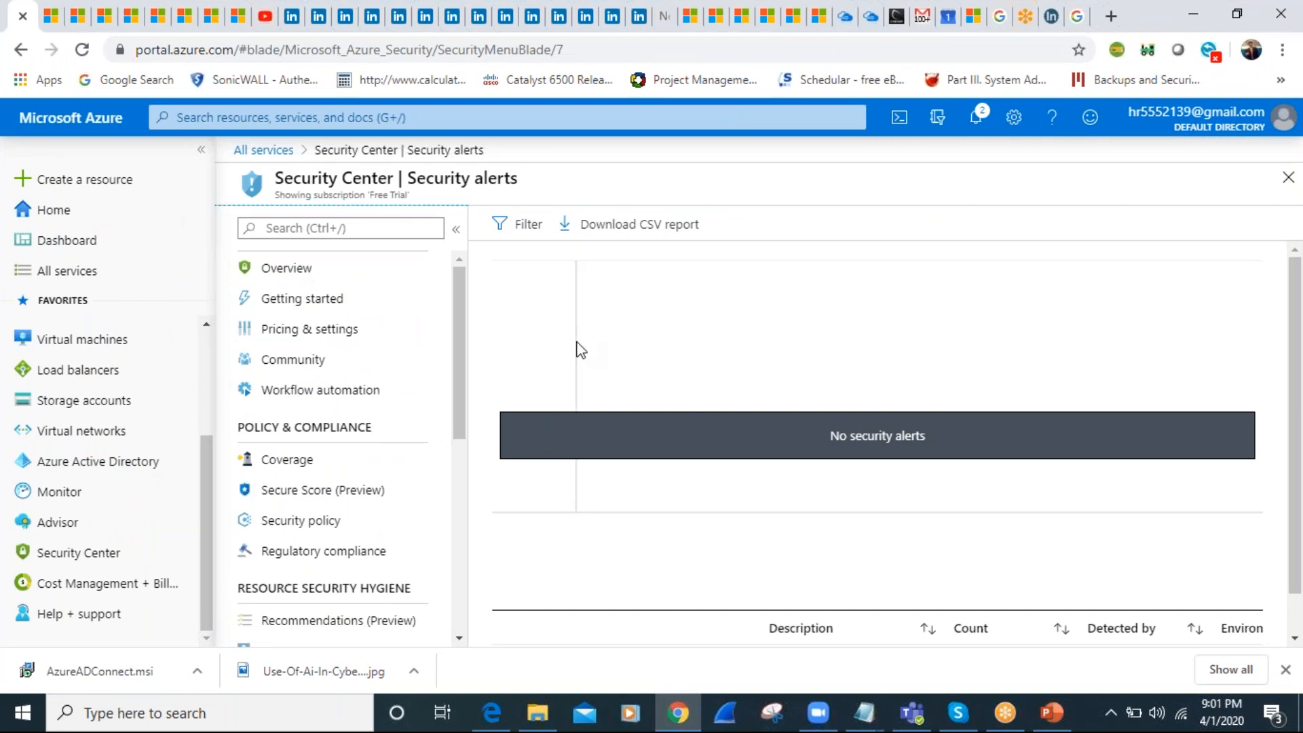
Go through the Overview, Getting started and Community pages and view Security Center's Workflow automation list
left_click(286, 285)
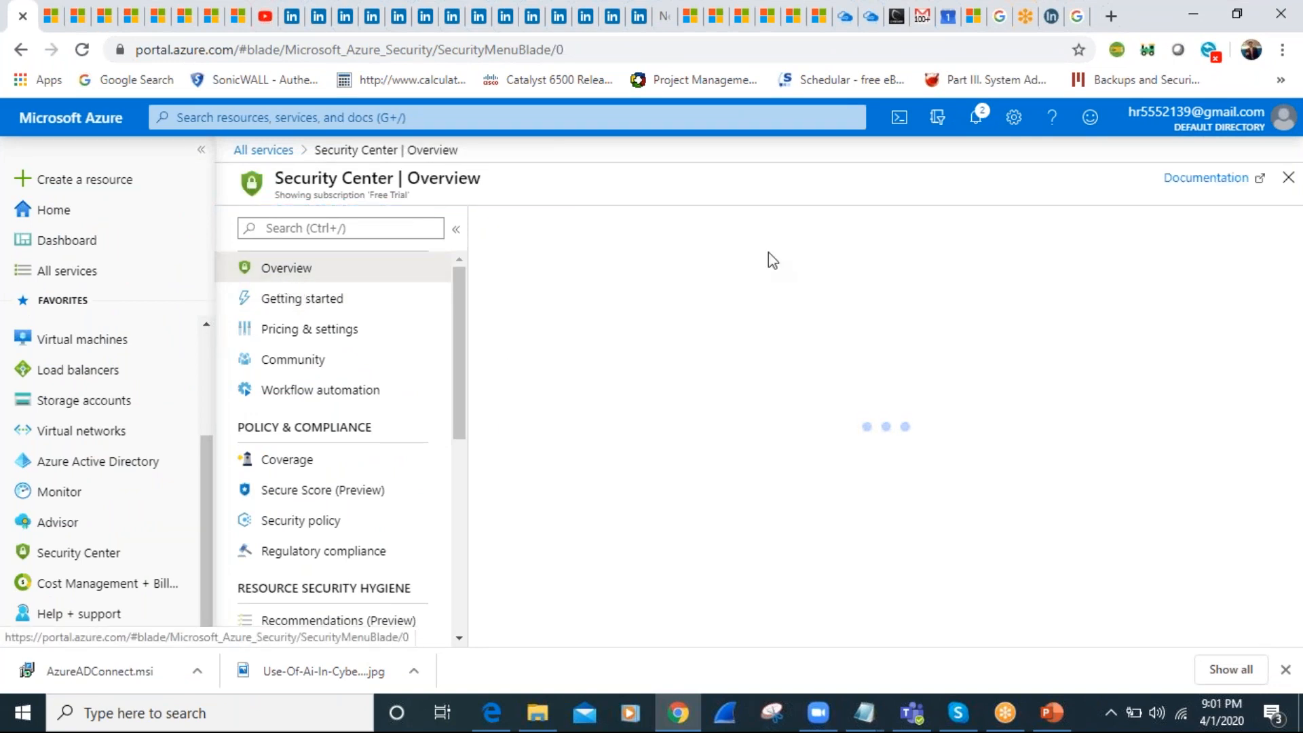
left_click(320, 304)
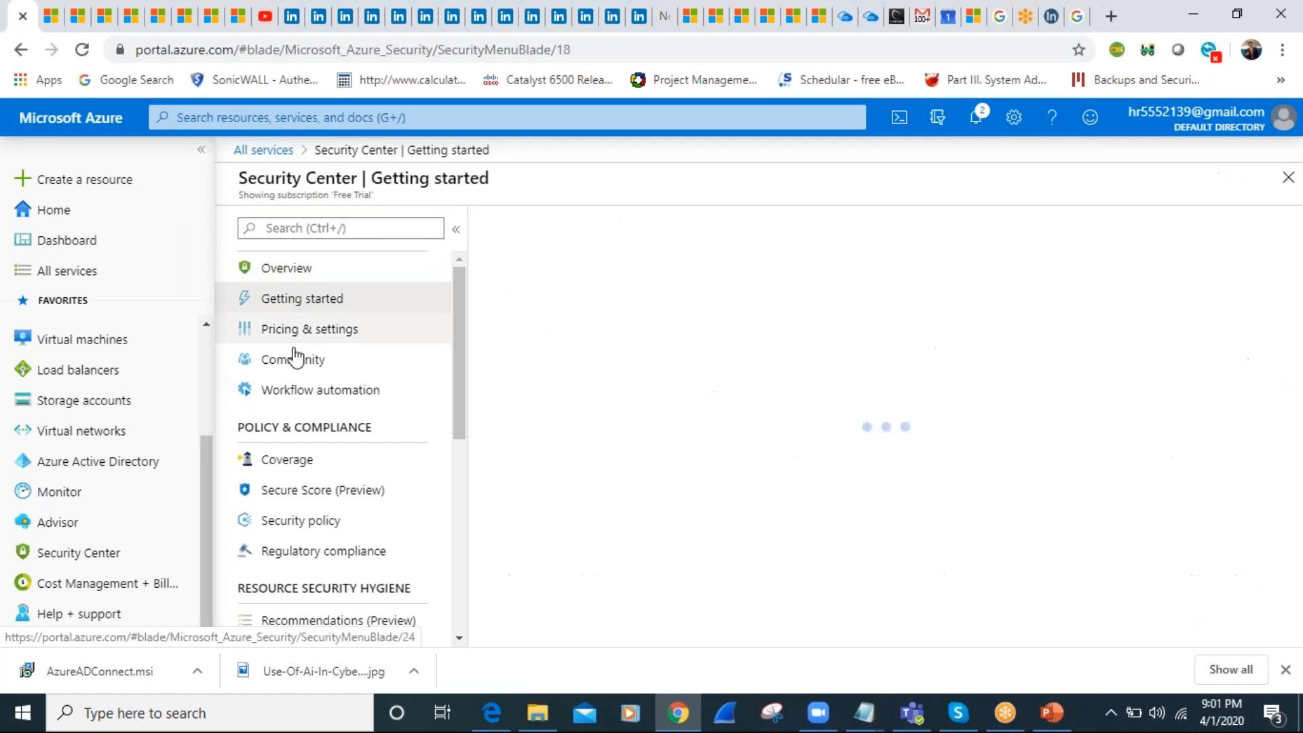
left_click(291, 365)
left_click(297, 388)
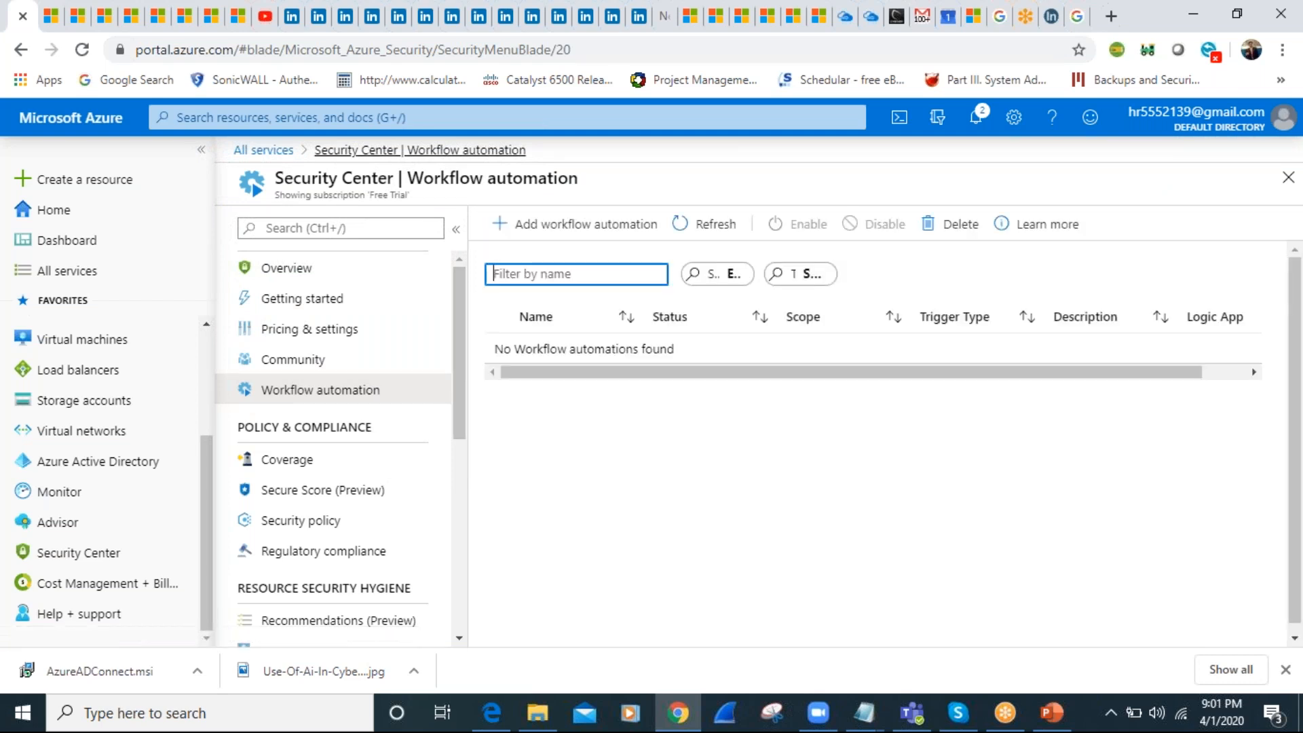
left_click(421, 119)
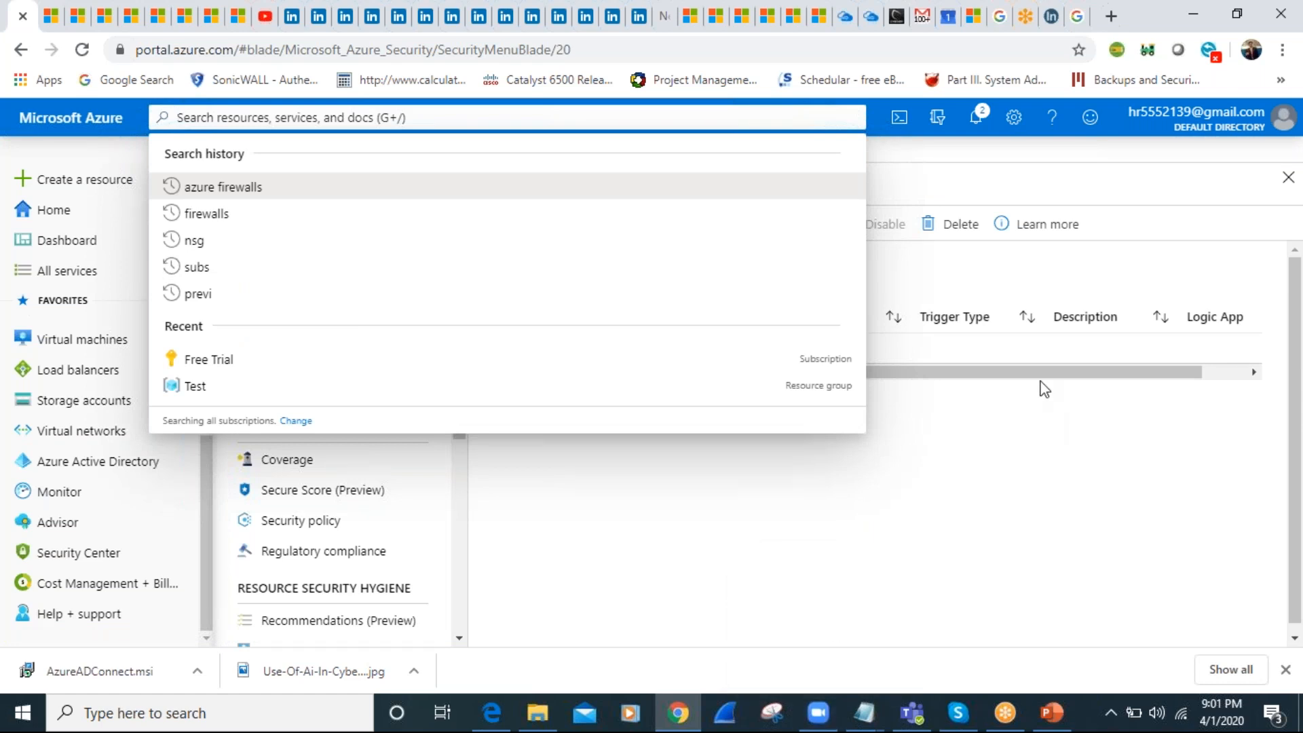
left_click(1029, 165)
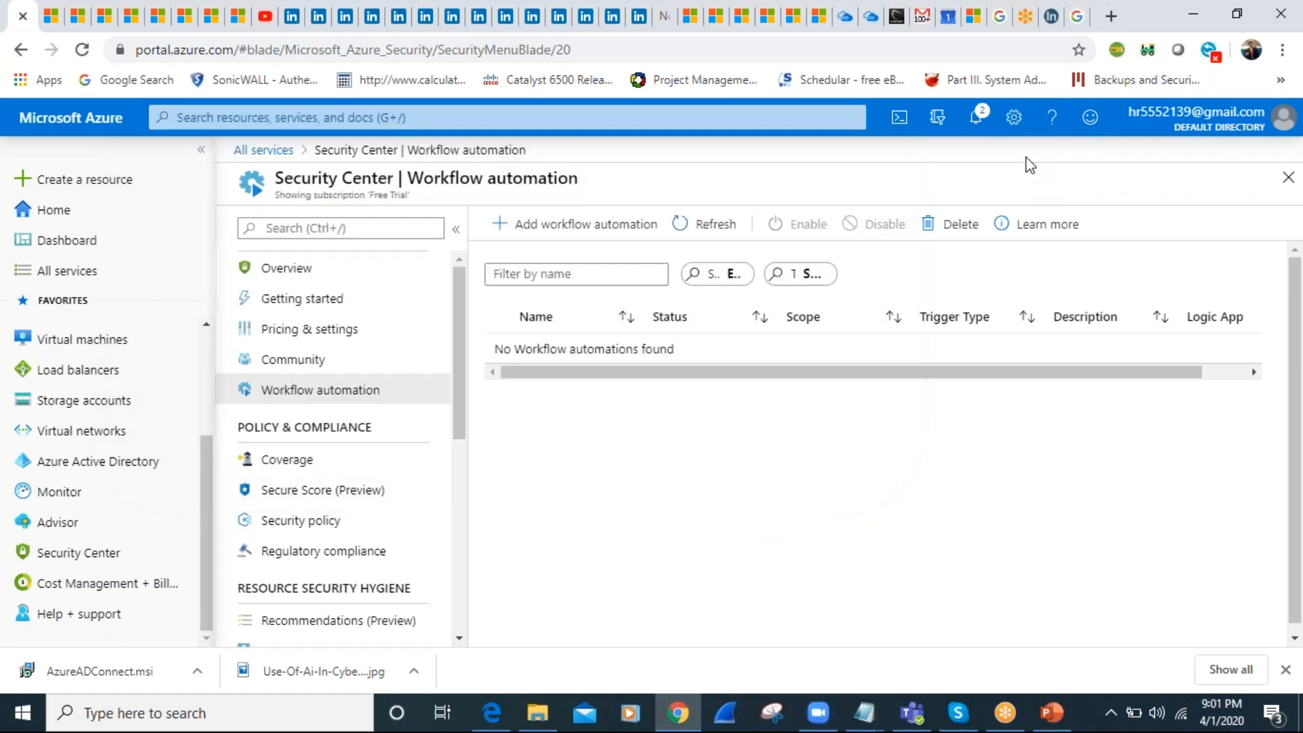
Return to the Security Center overview, dismiss the Avast pop-up and review the resource security hygiene and networking sections
left_click(327, 270)
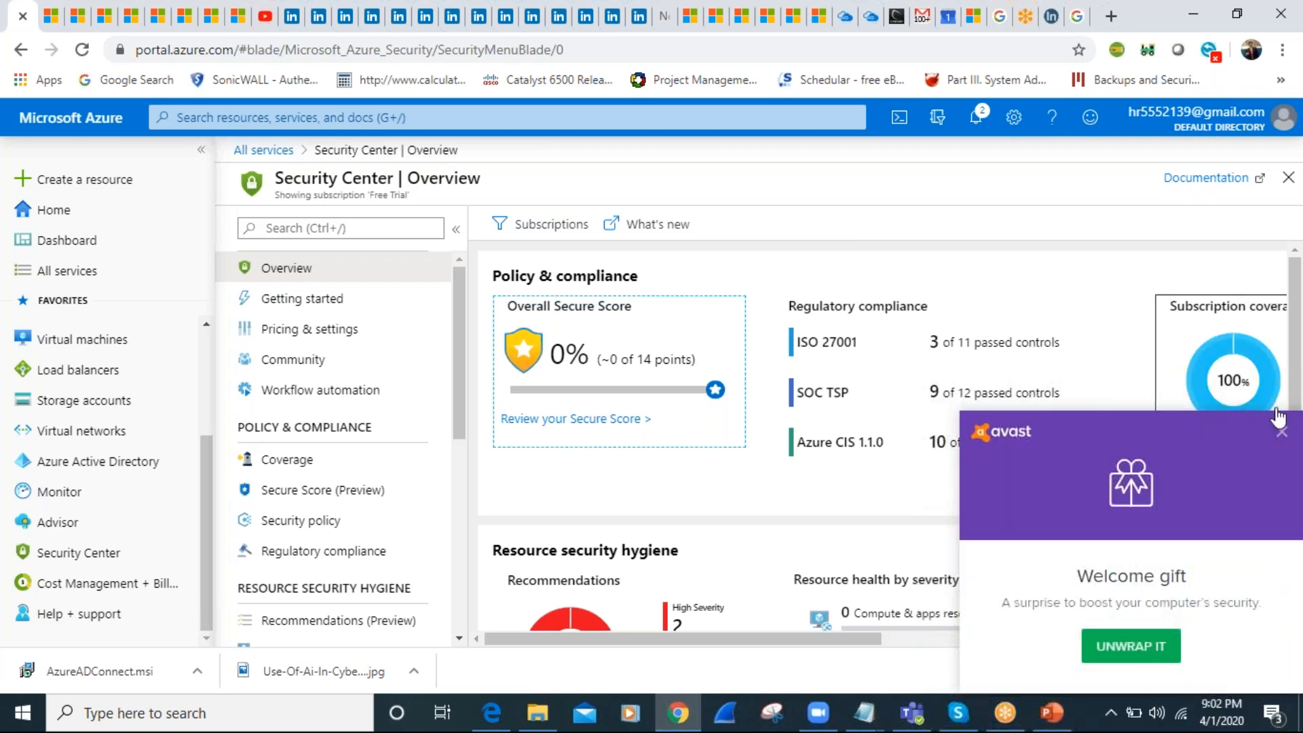
left_click(1279, 430)
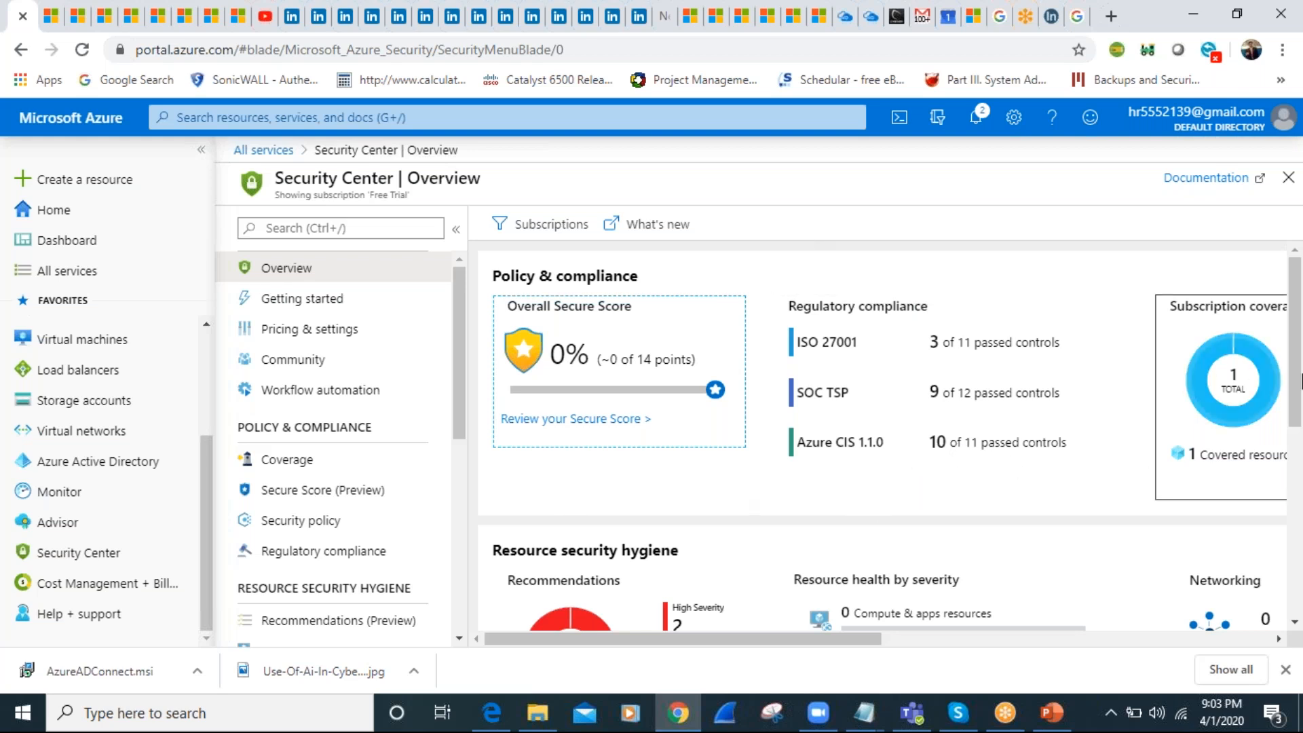
mouse_move(1296, 382)
left_mouse_down()
mouse_move(1297, 519)
mouse_move(1297, 492)
left_mouse_up()
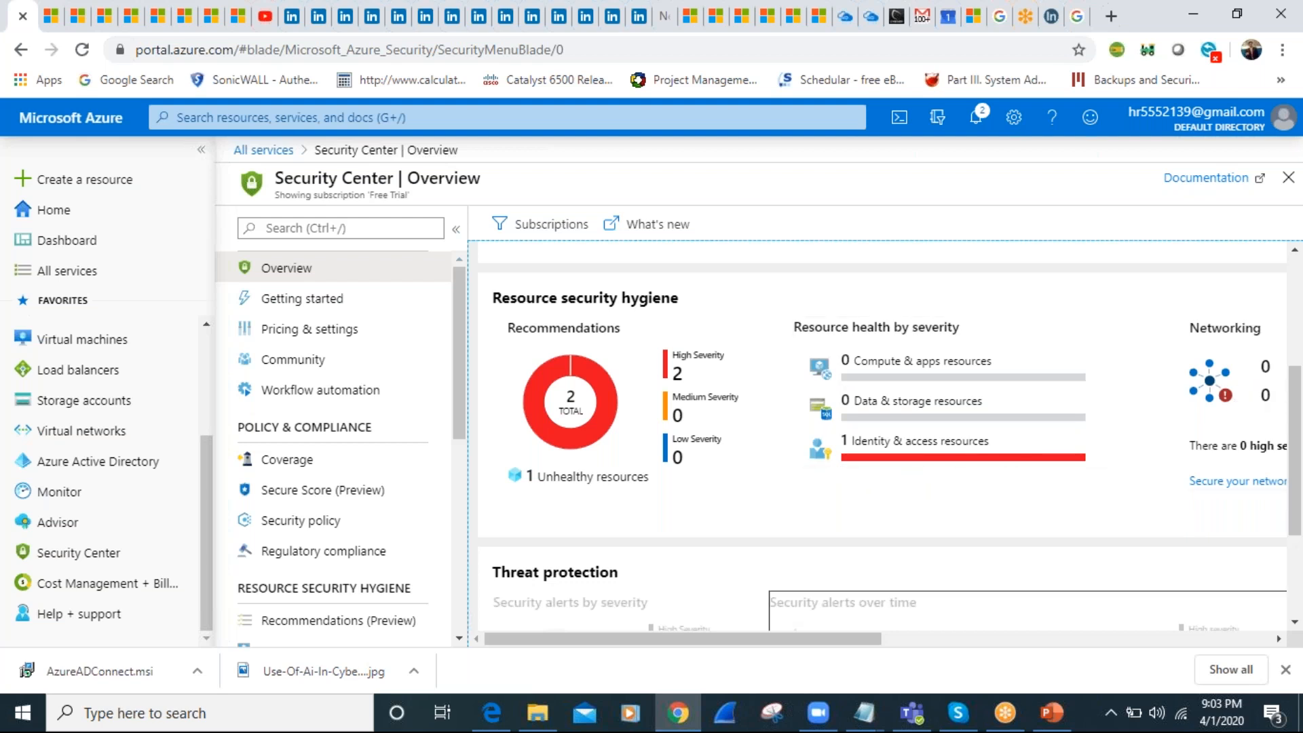
left_click_drag(855, 642, 1163, 608)
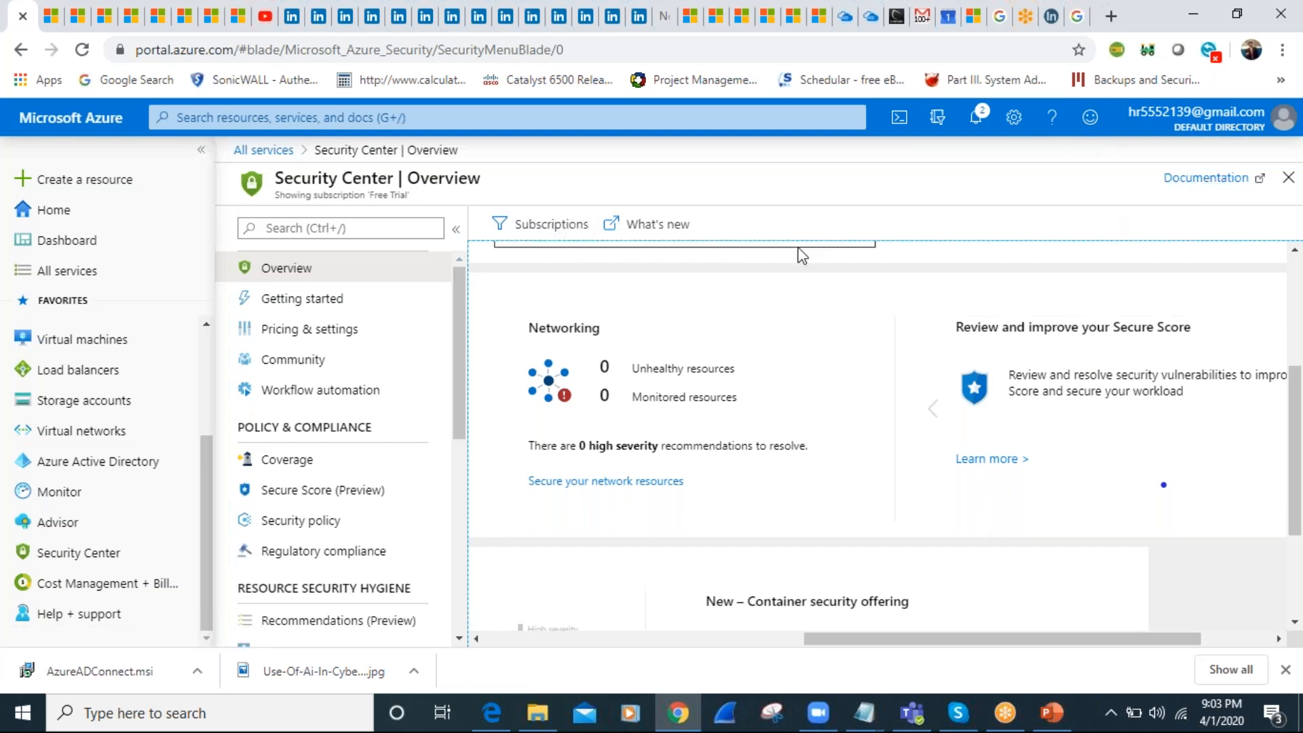
left_click(698, 642)
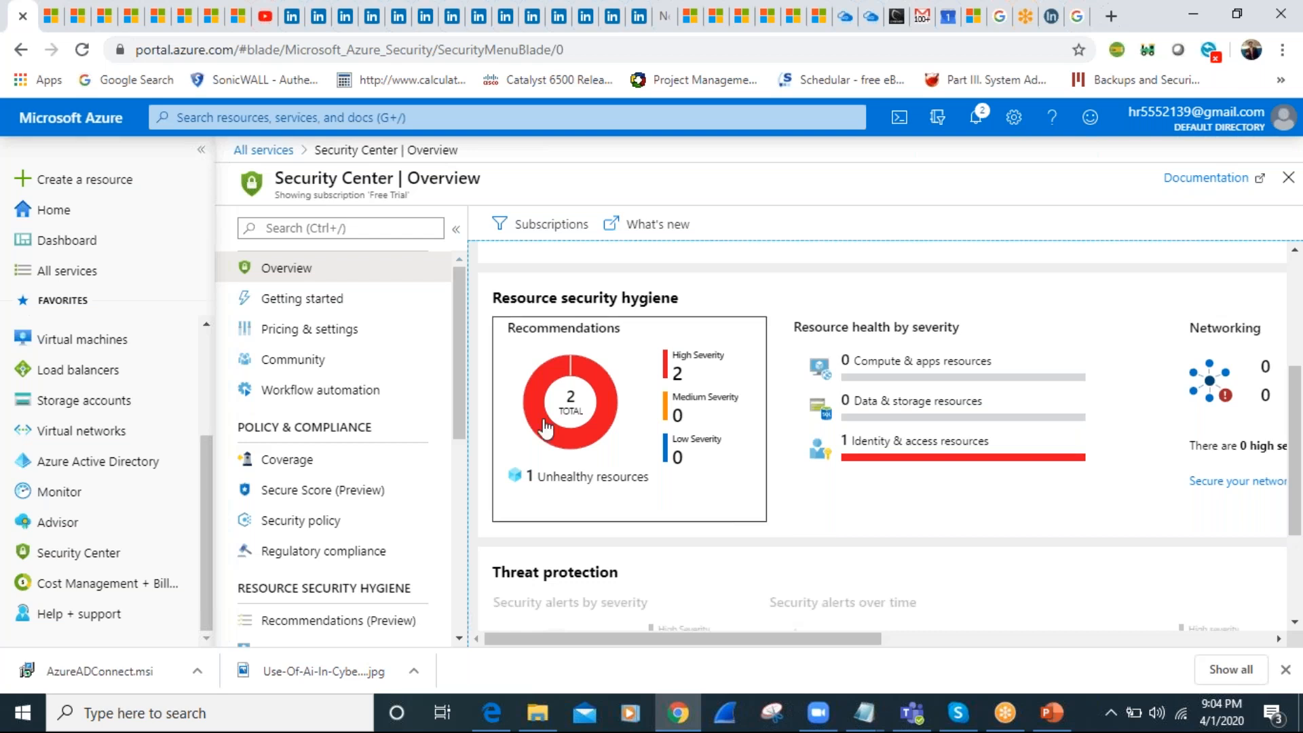
View Security solutions, and under Identity & access open the recommendation "Deprecated accounts with owner permissions should be removed from your subscription"
left_click(454, 396)
left_click_drag(454, 396, 473, 568)
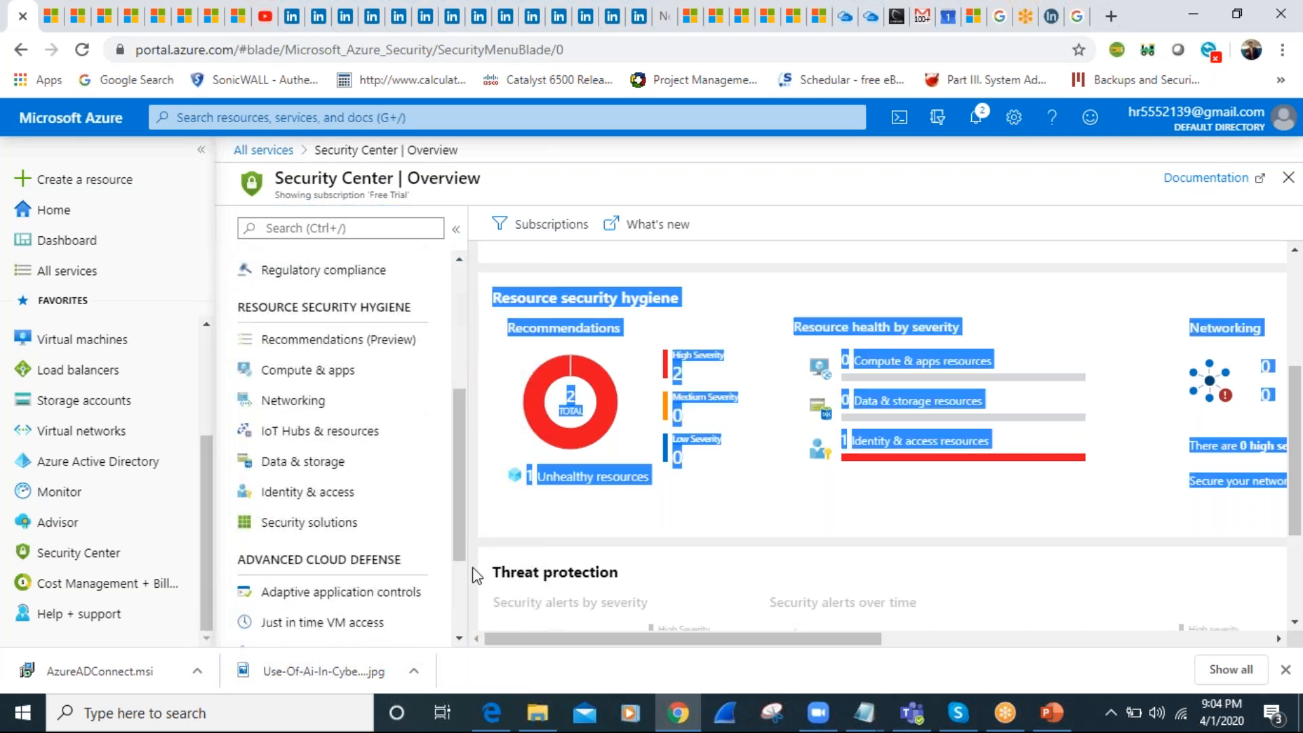
left_click(451, 533)
left_click_drag(453, 532, 459, 611)
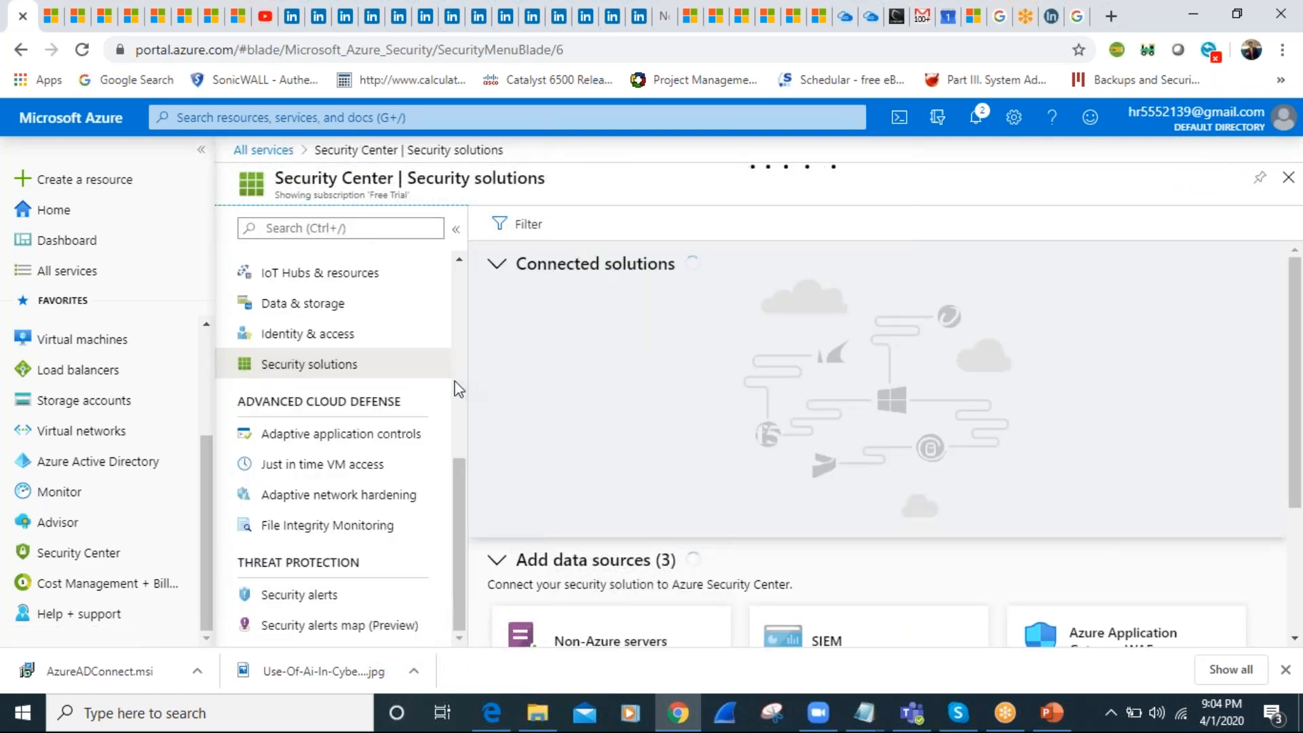
left_click(271, 332)
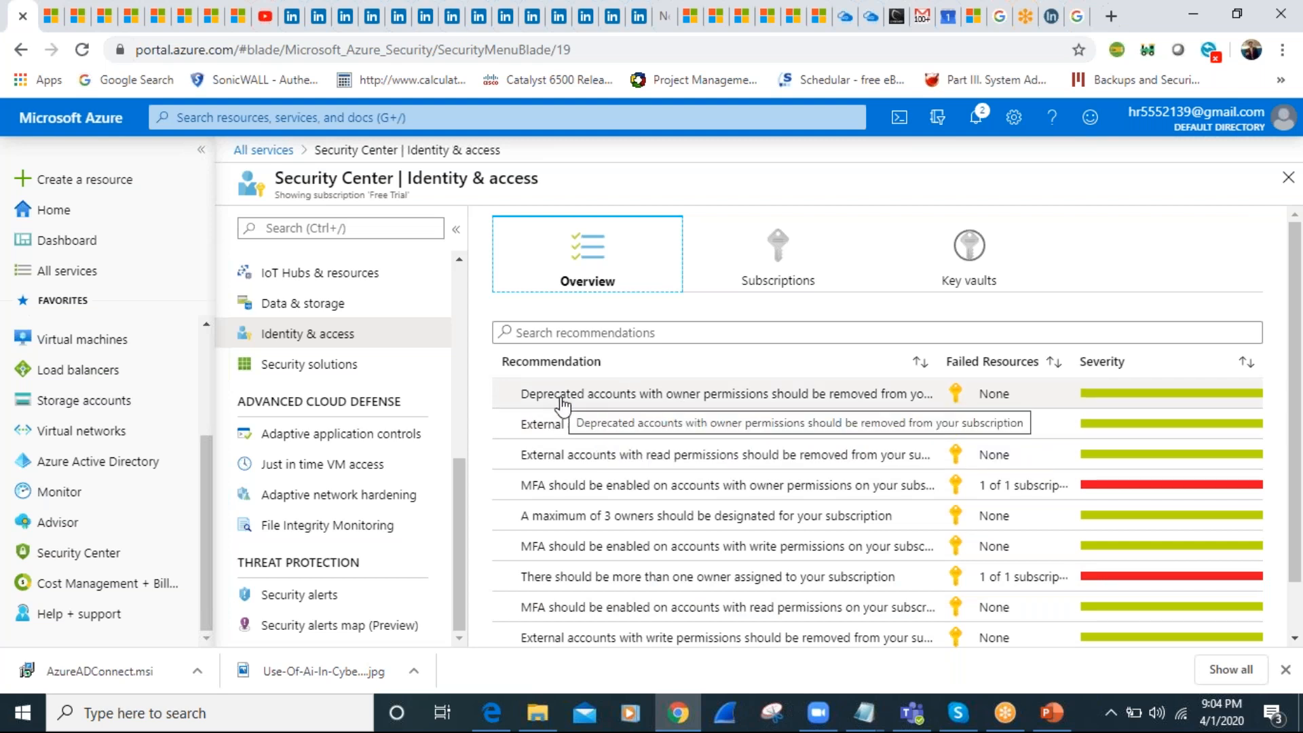
left_click(836, 399)
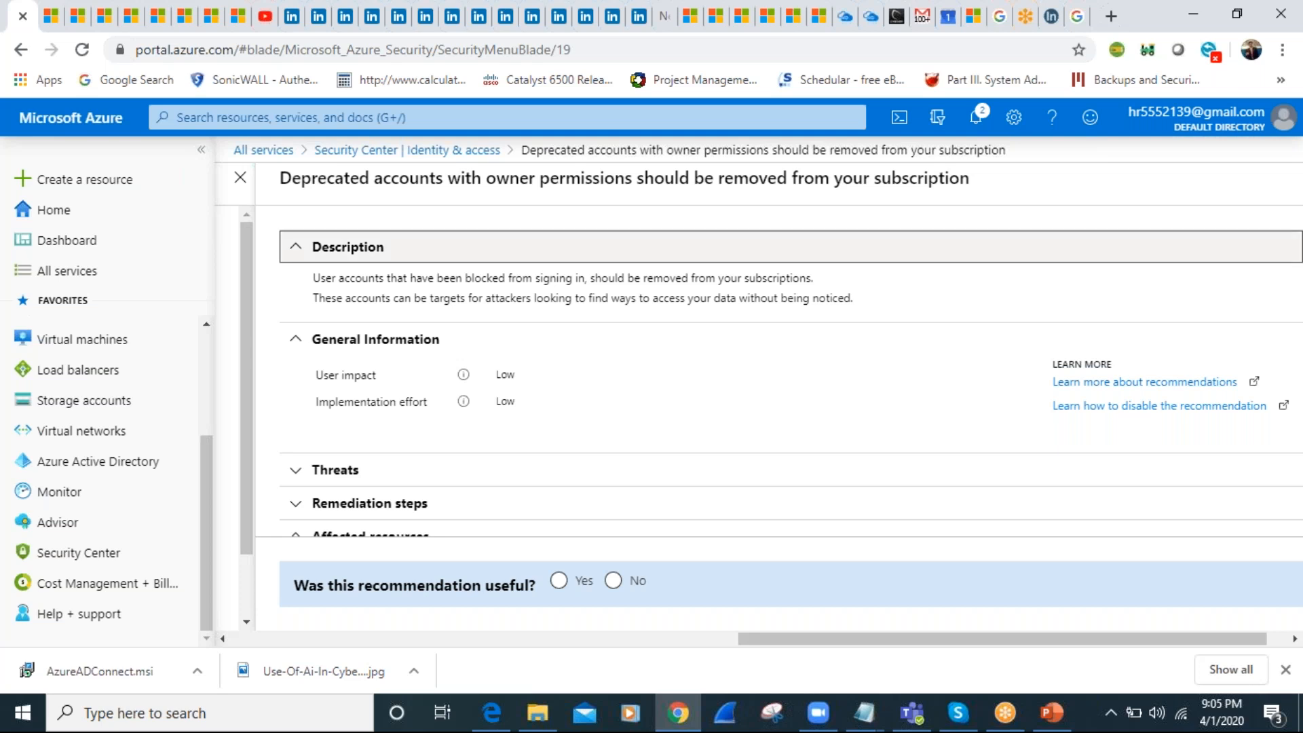
Search the portal for "azure logs" and open the Activity log service
left_click(382, 129)
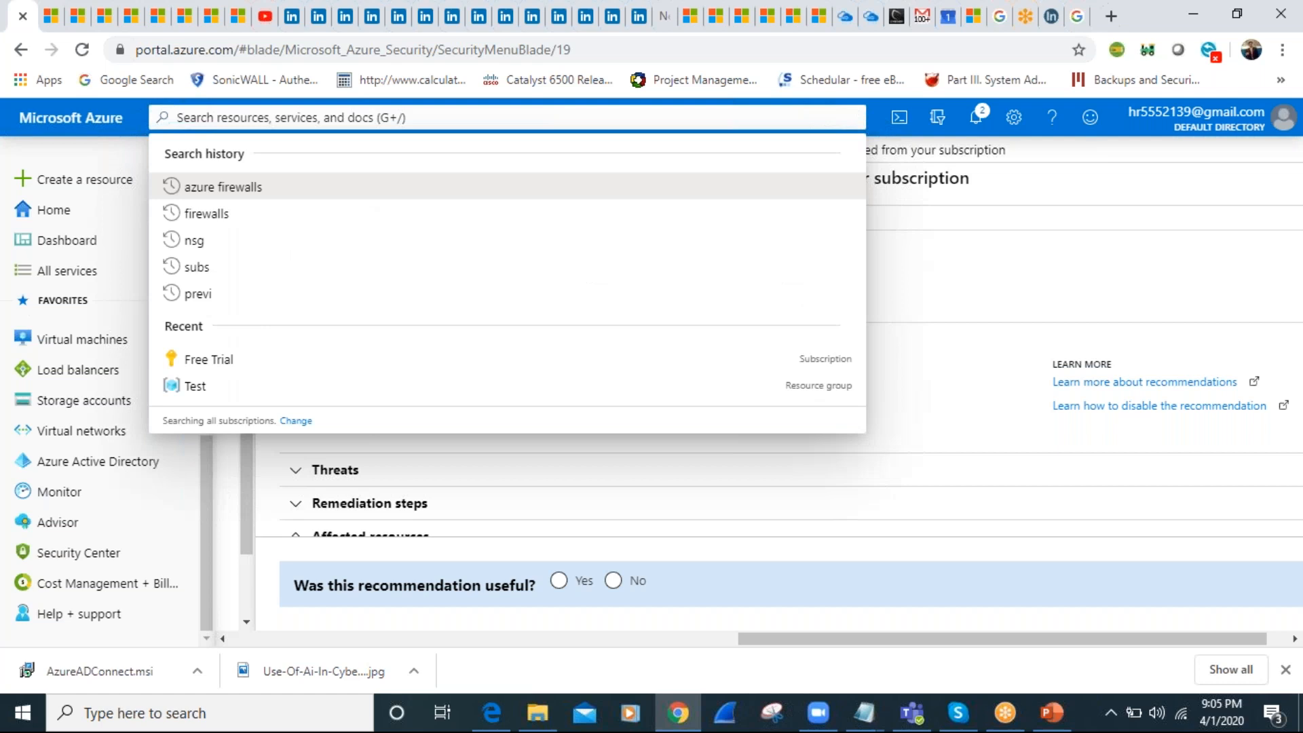
type("logs")
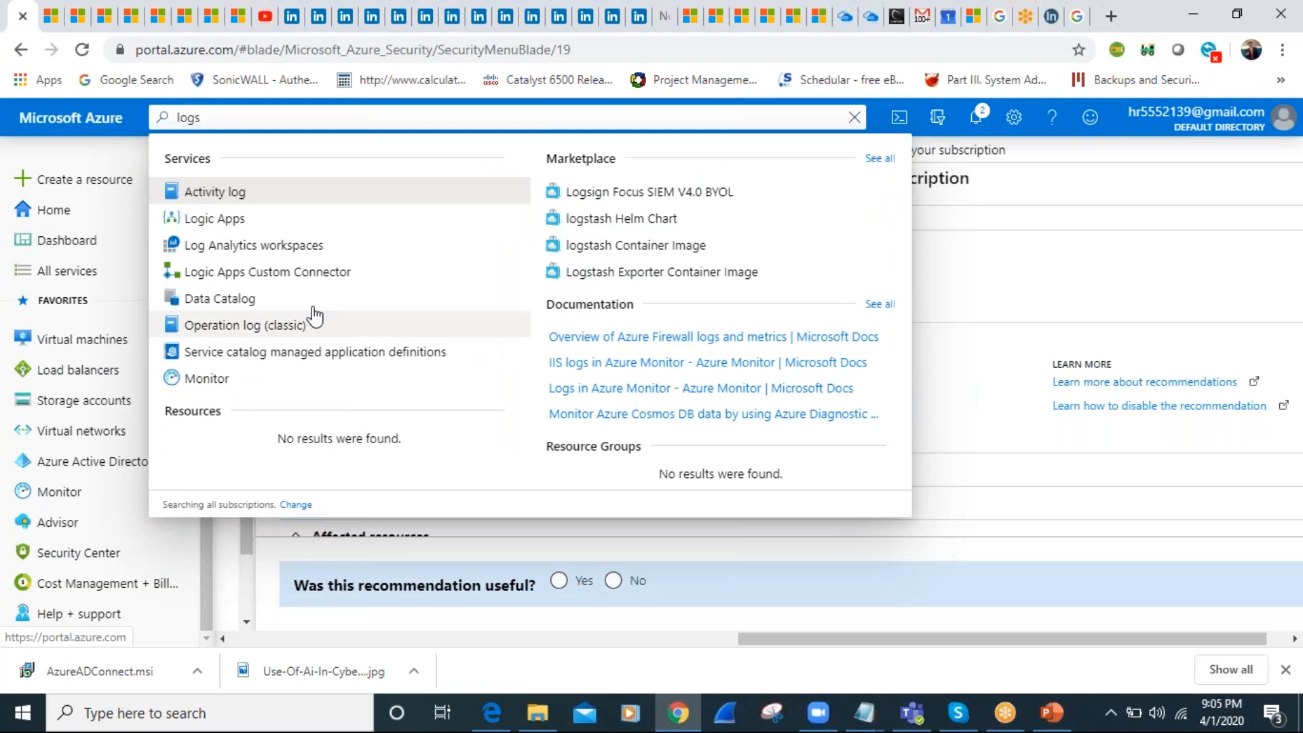
key("BackSpace")
key("BackSpace")
key("BackSpace")
key("BackSpace")
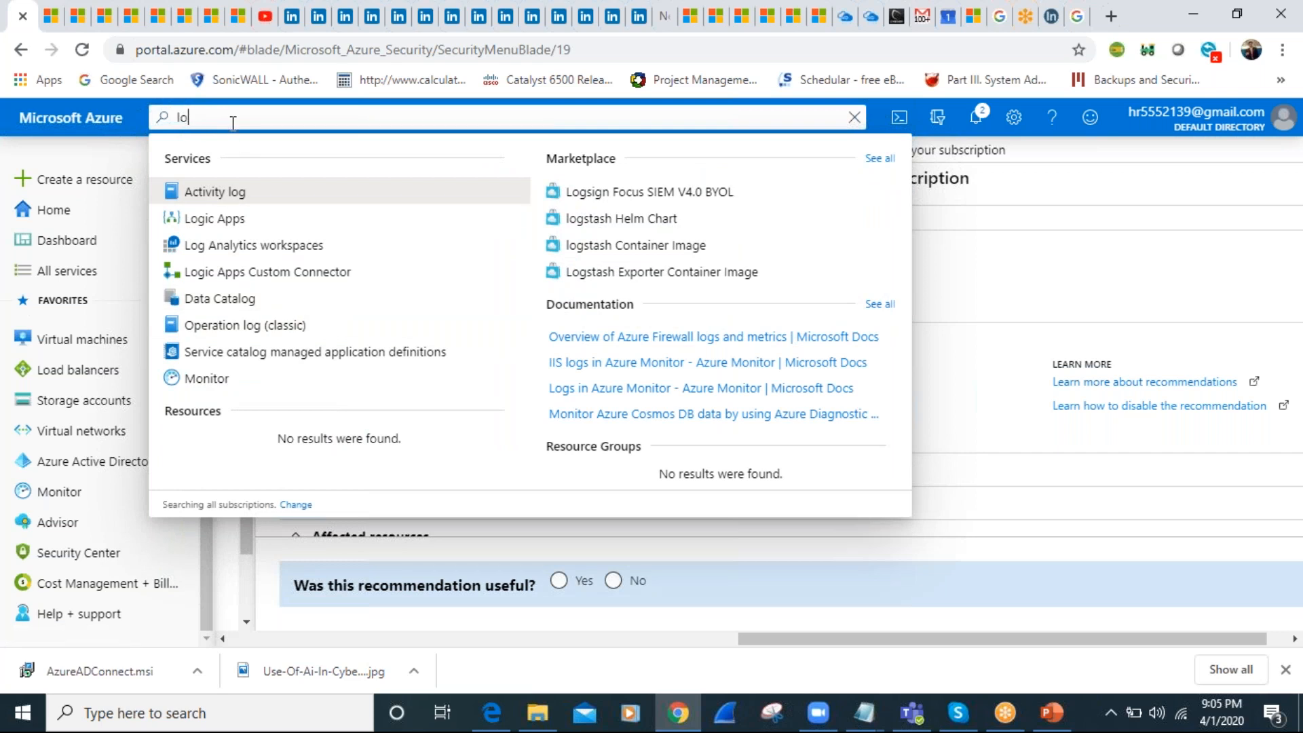
type("azure")
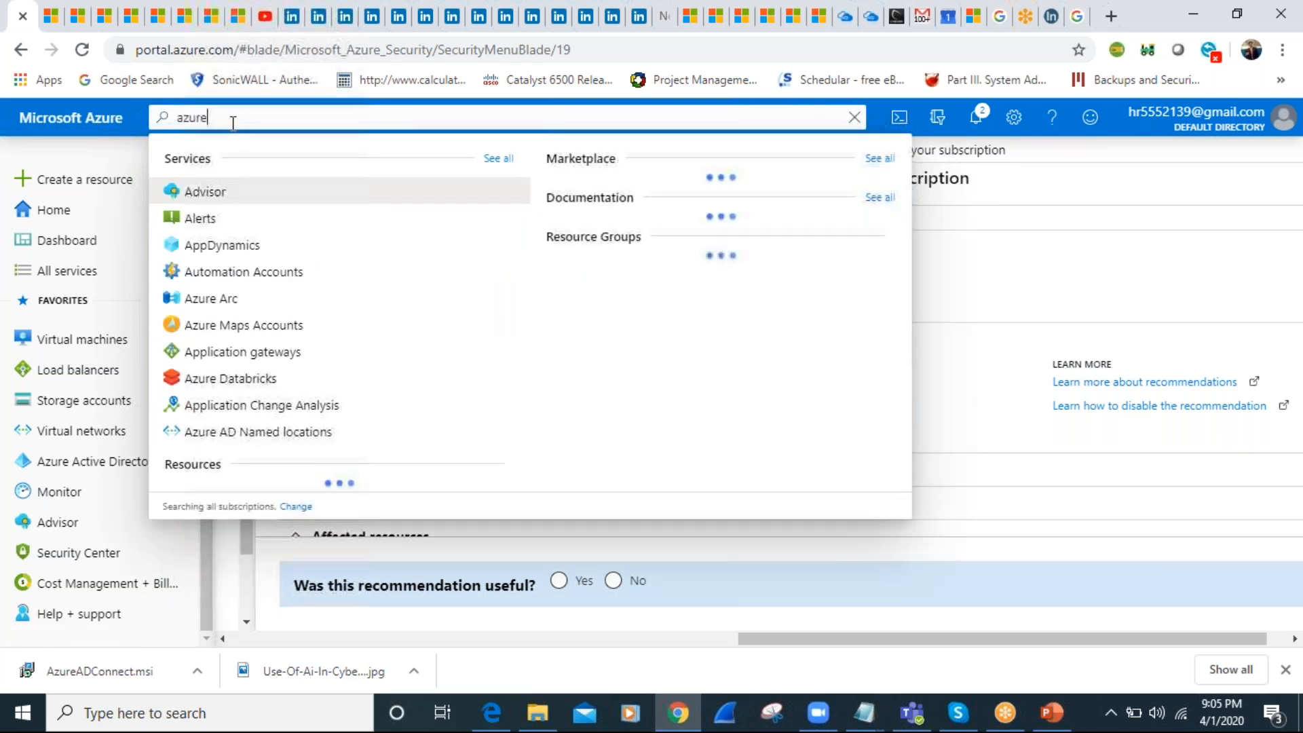
type(" log")
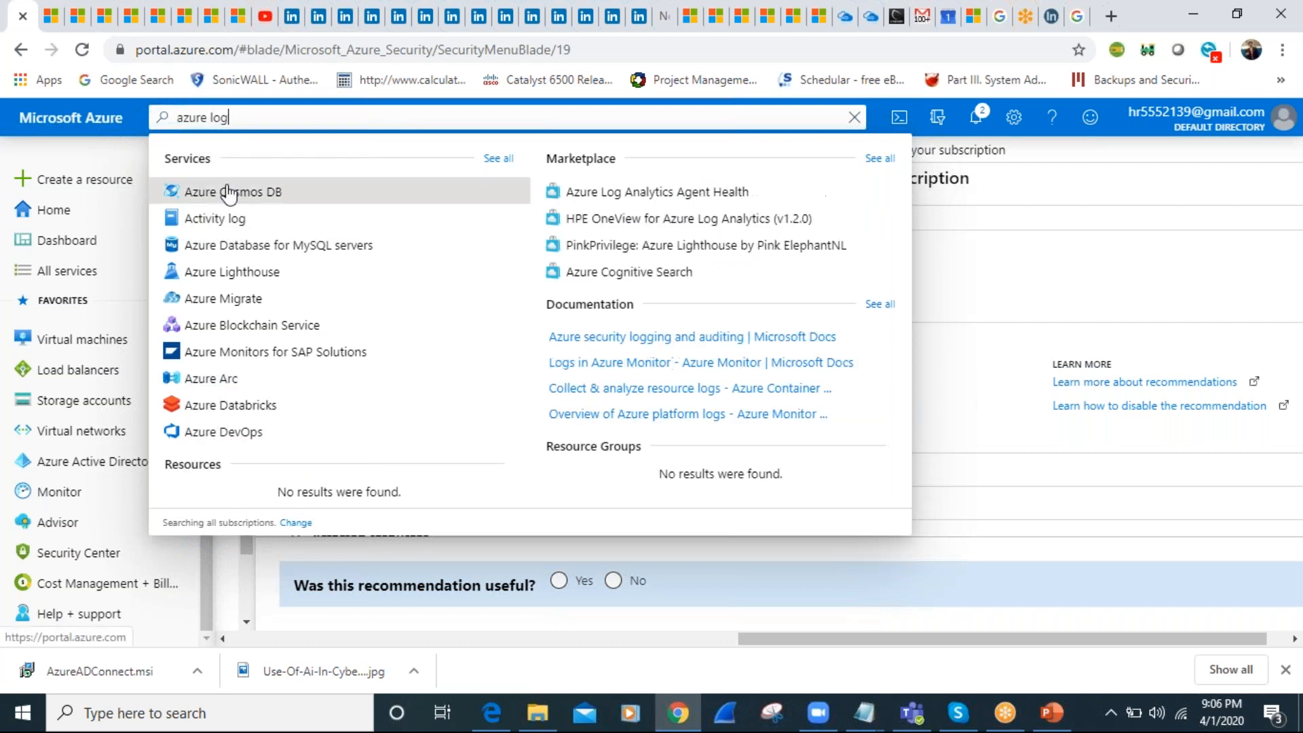
type("s")
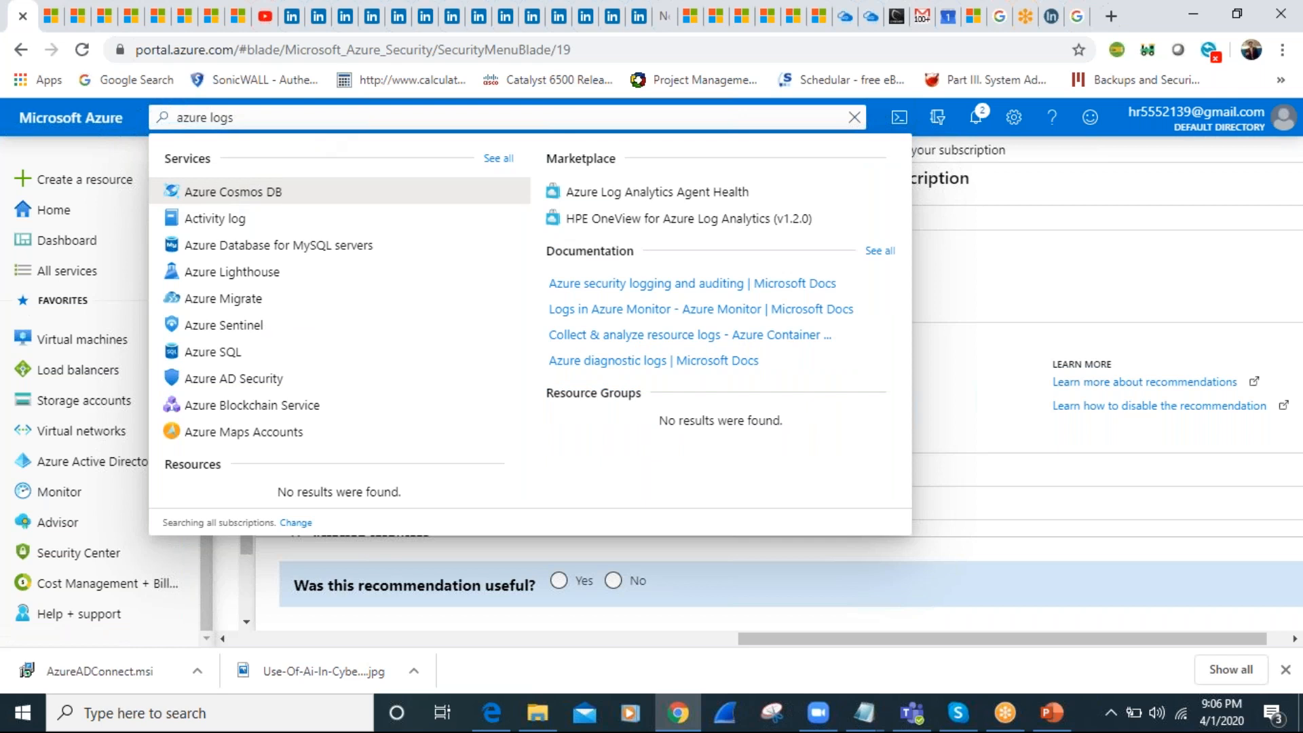
left_click(209, 221)
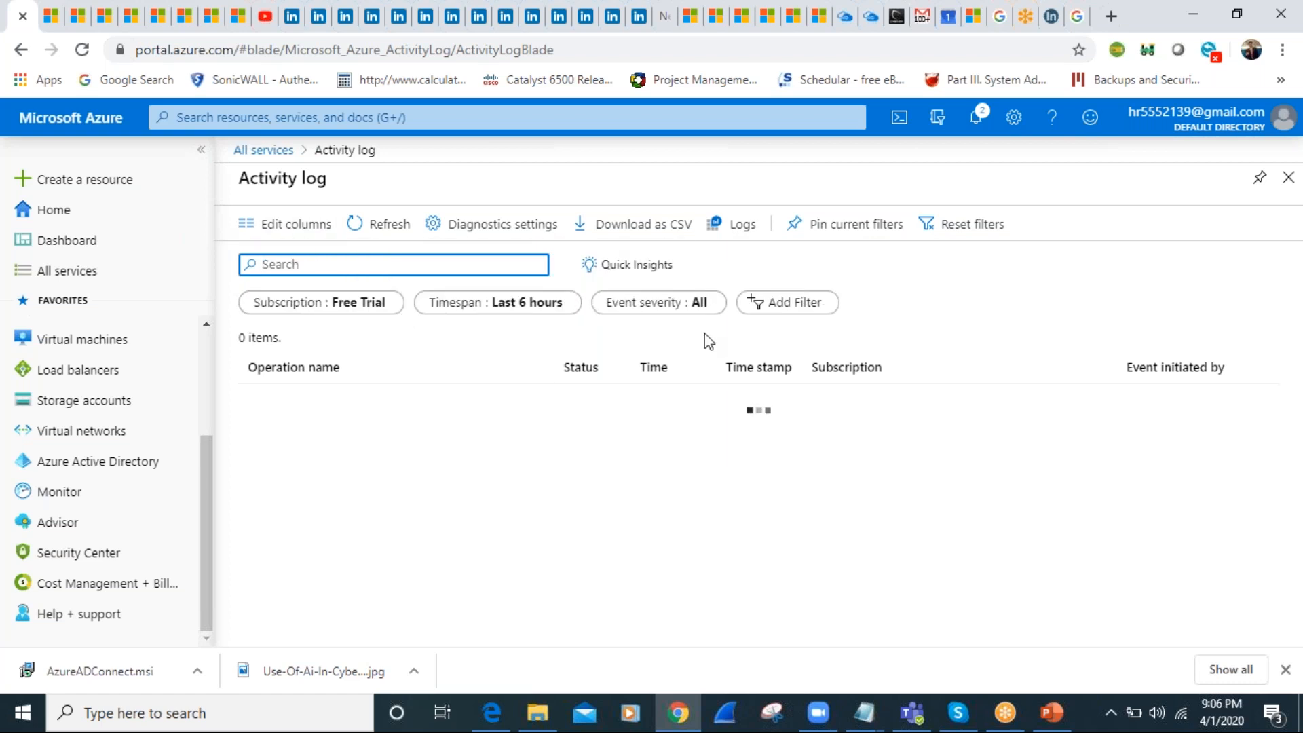
Review the activity log's timespan options, leave the filter as is, and open the portal notifications
left_click(516, 307)
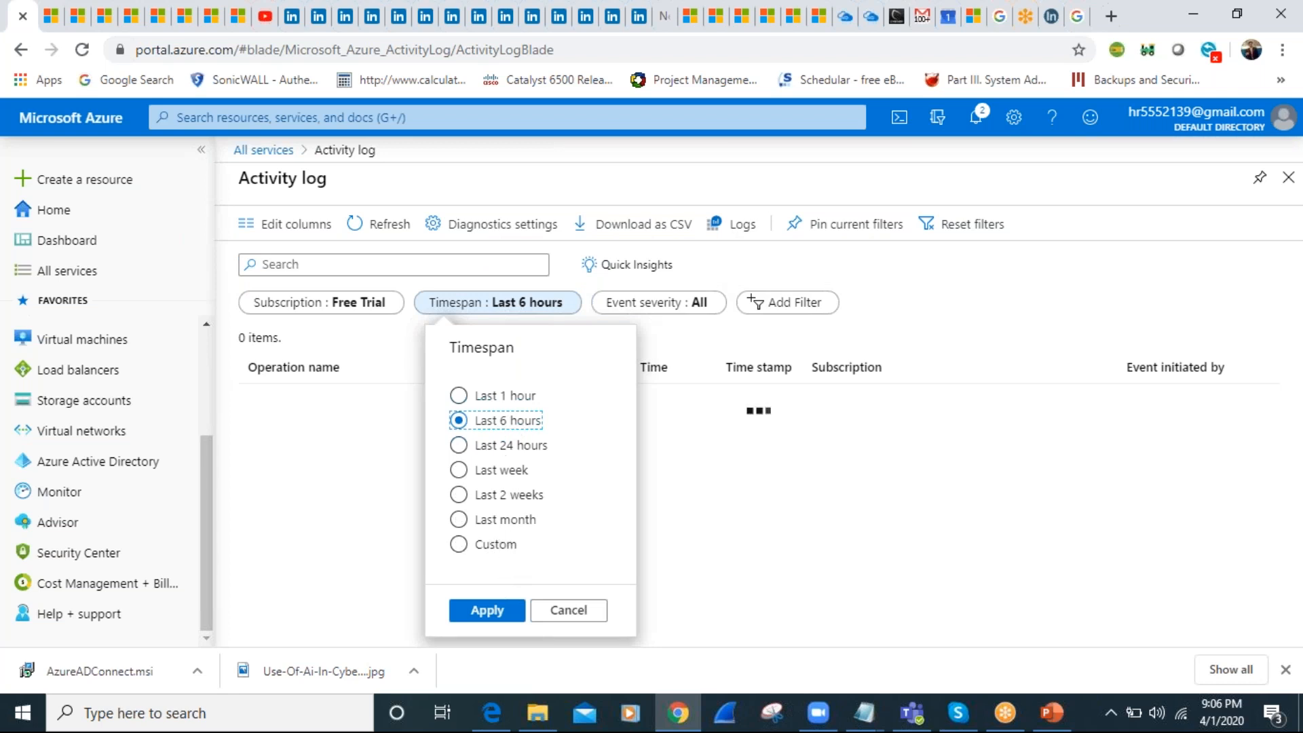
left_click(355, 312)
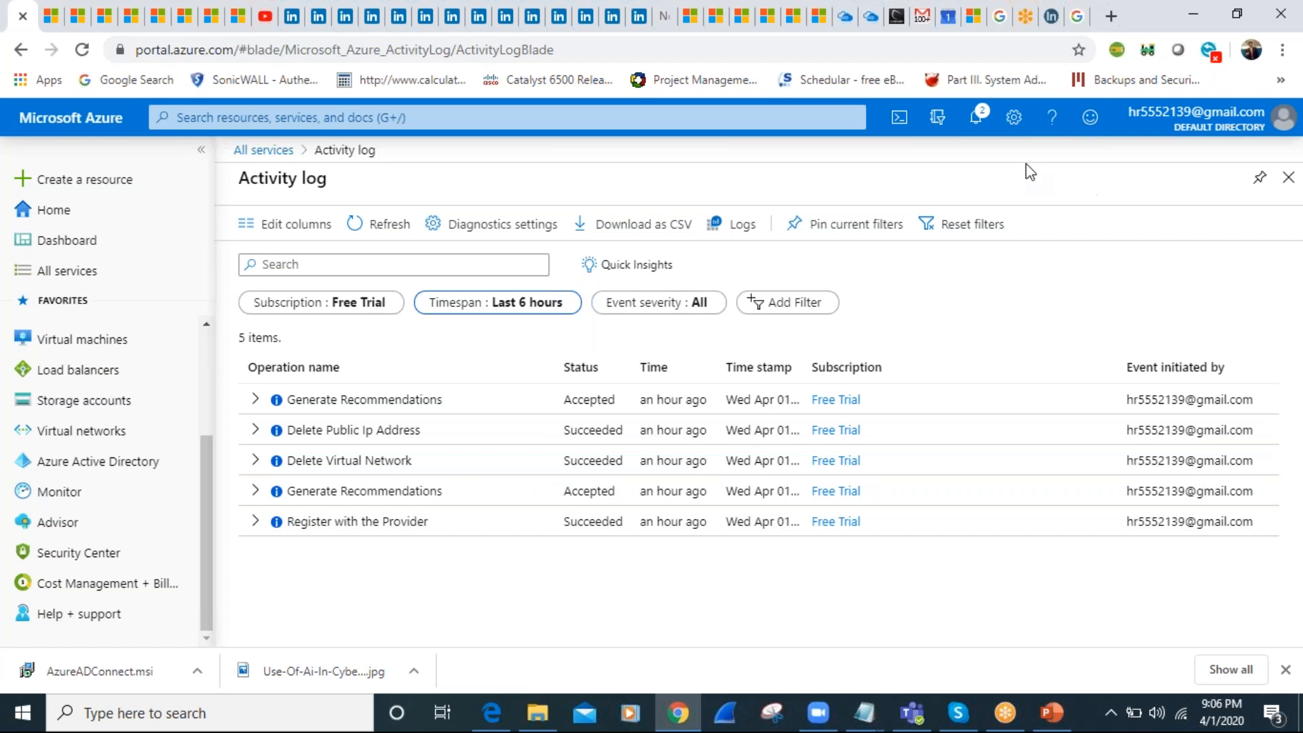
left_click(975, 122)
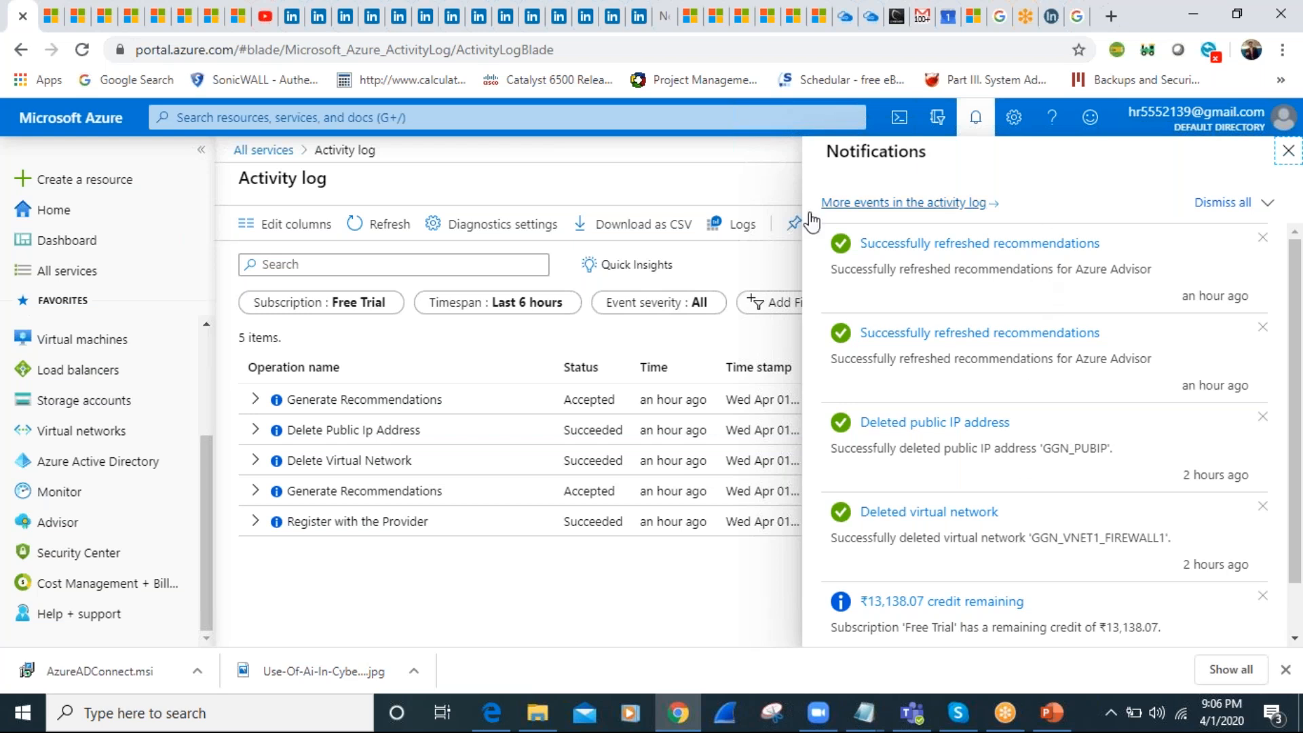
Switch to the AZ-500 presentation in PowerPoint and show slide 30, "Create Custom role based access controls (RBAC)"
left_click(1050, 713)
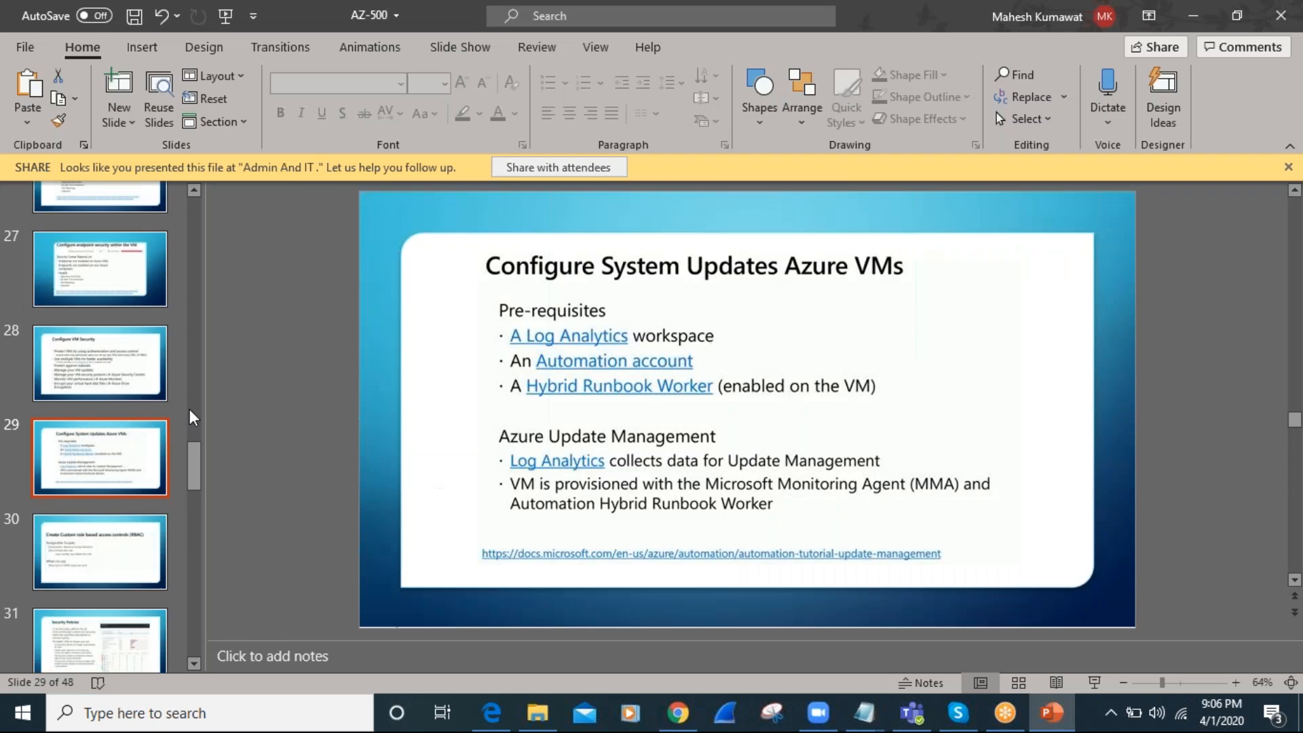
left_click(117, 561)
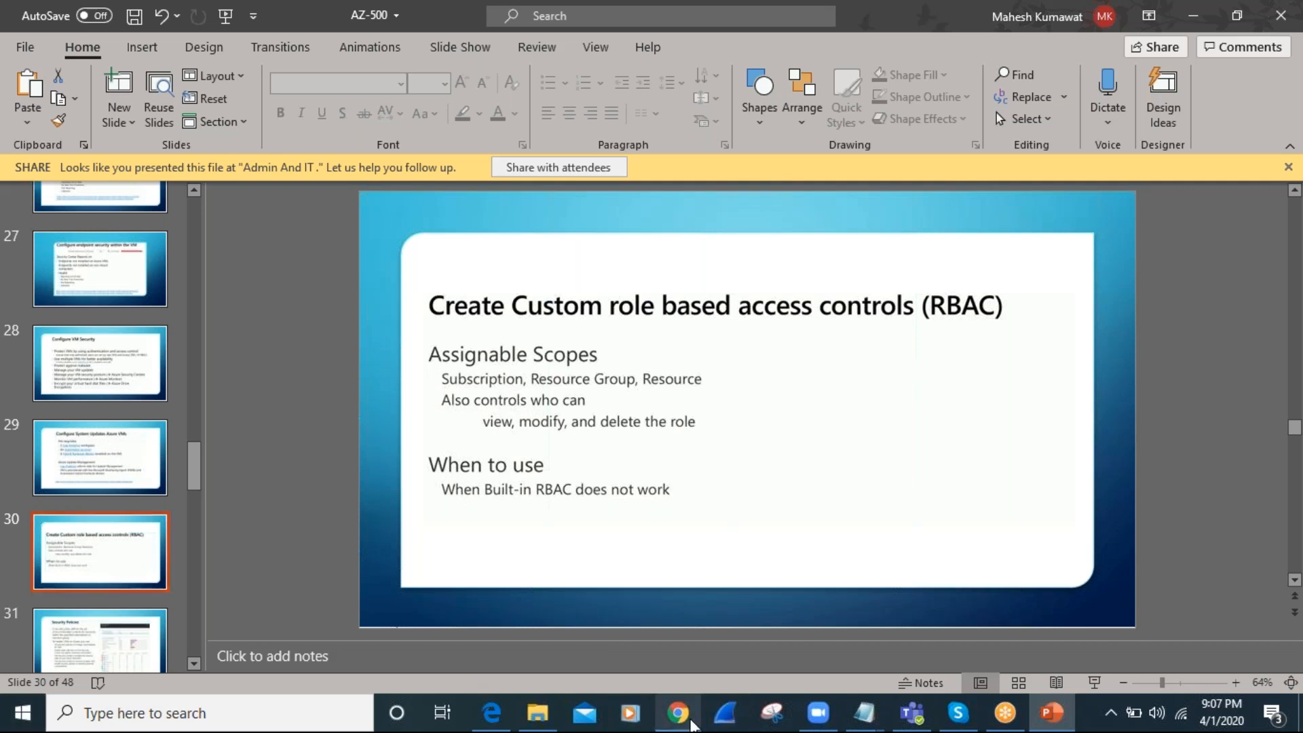
Return to the Azure portal in Chrome, close the notifications and search again for "azure firewalls"
left_click(689, 722)
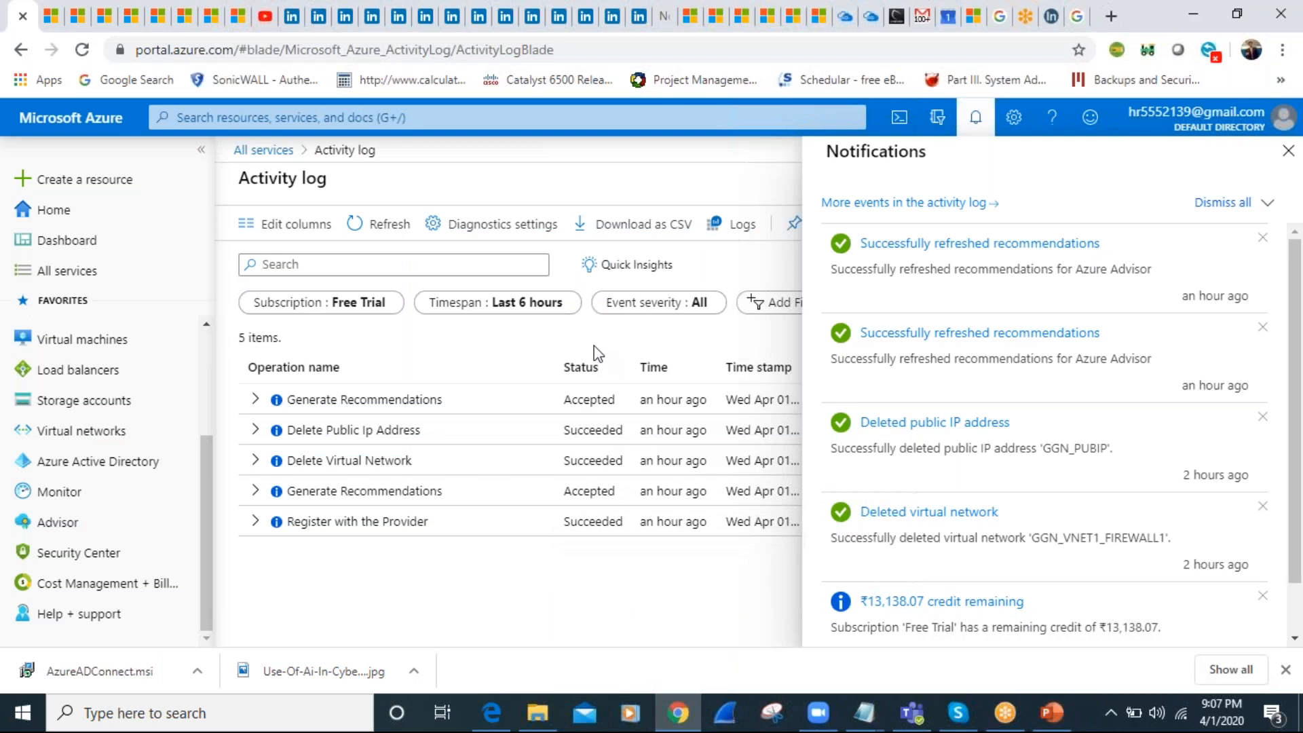
left_click(1288, 151)
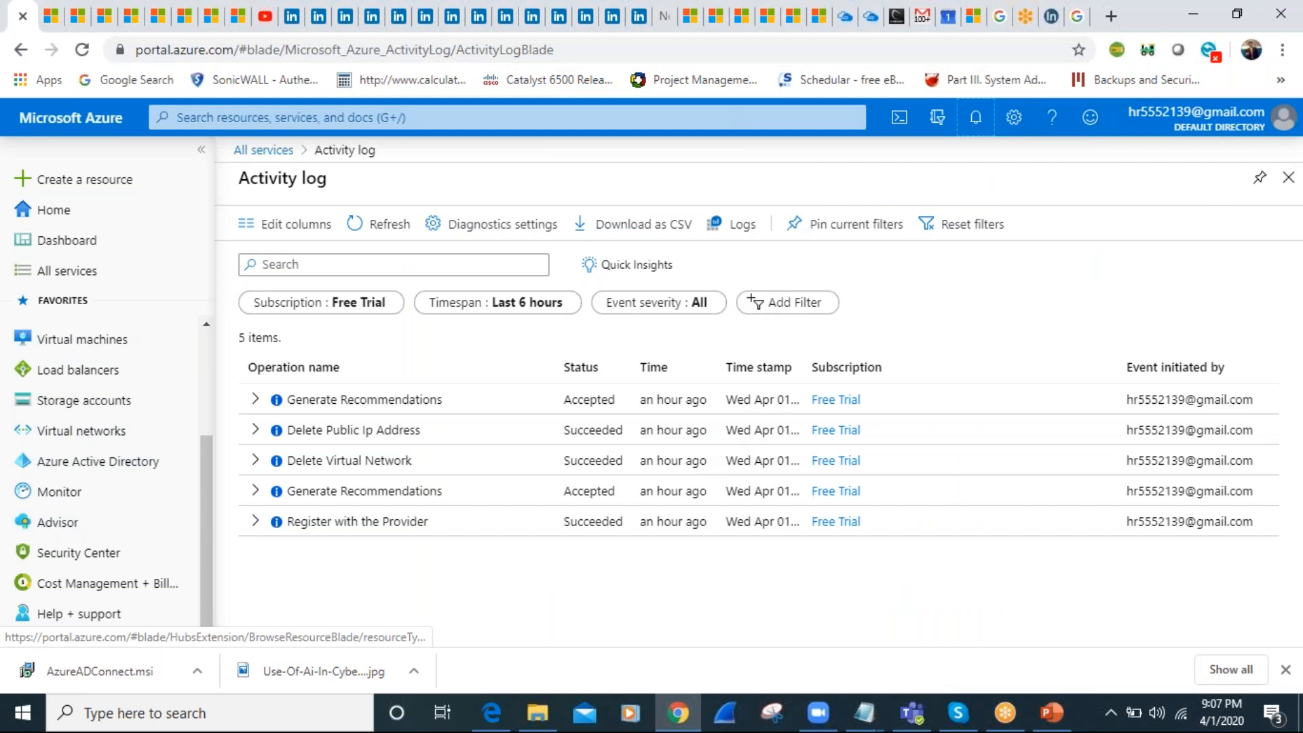
left_click(300, 120)
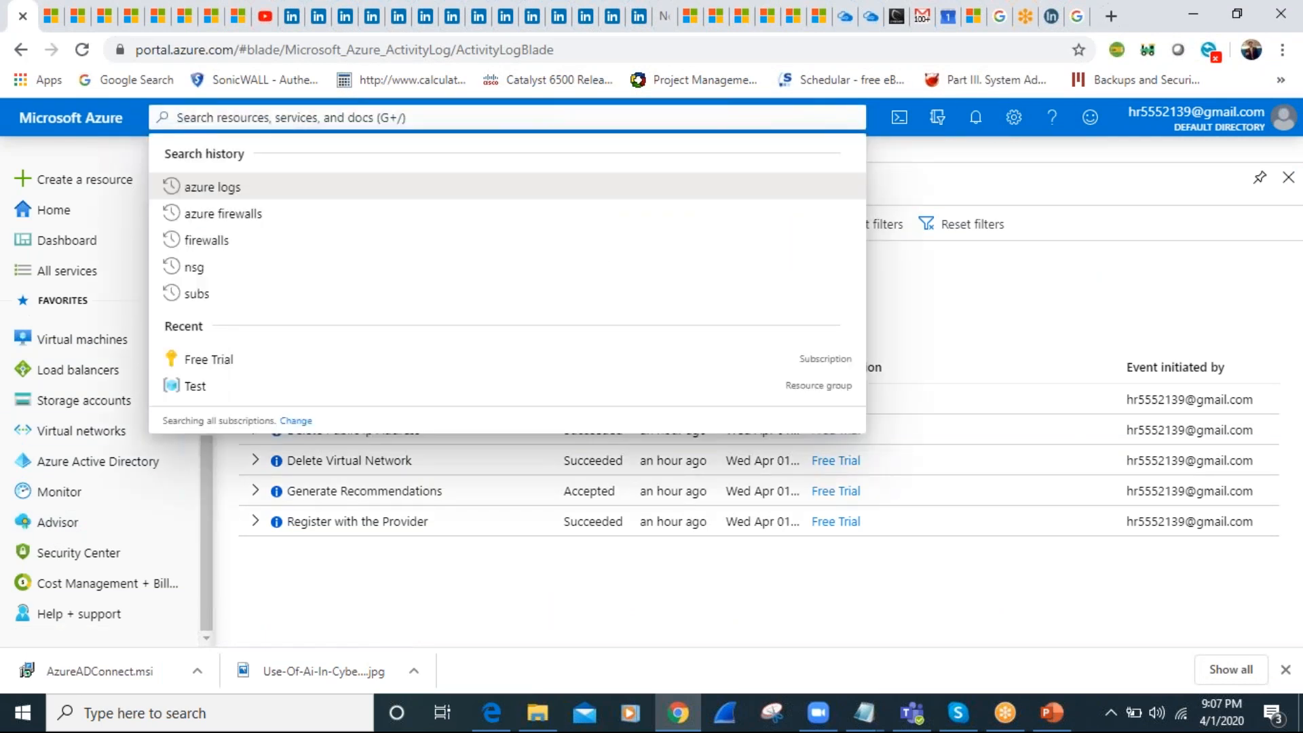
left_click(226, 214)
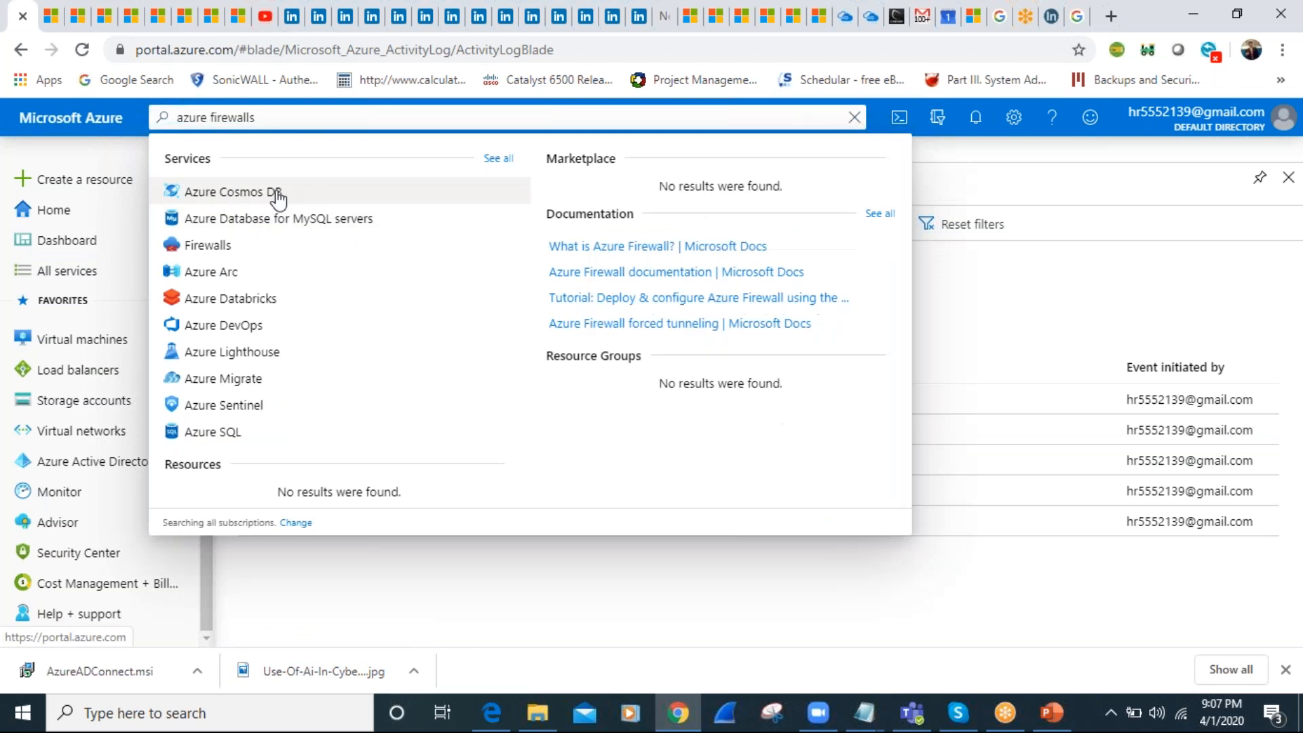
Open Security Center and view the Networking page under resource security hygiene
left_click(65, 553)
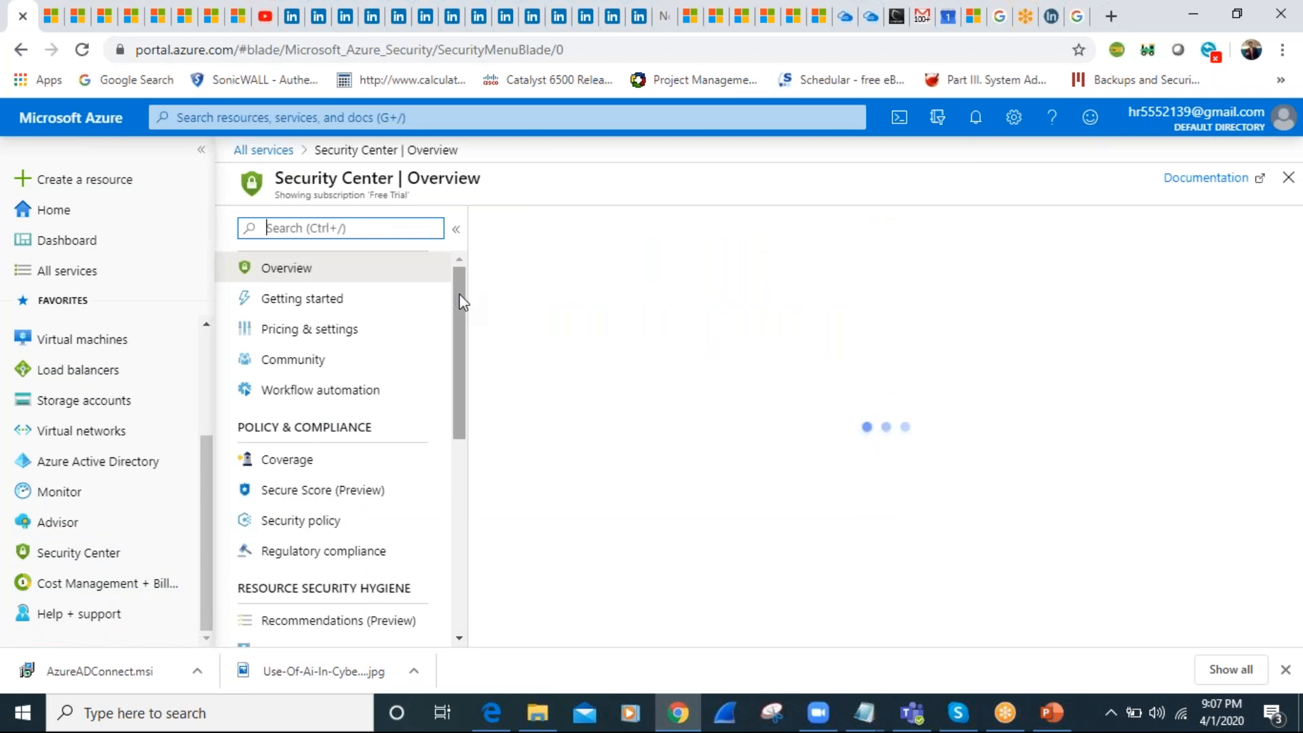
left_click_drag(459, 295, 459, 307)
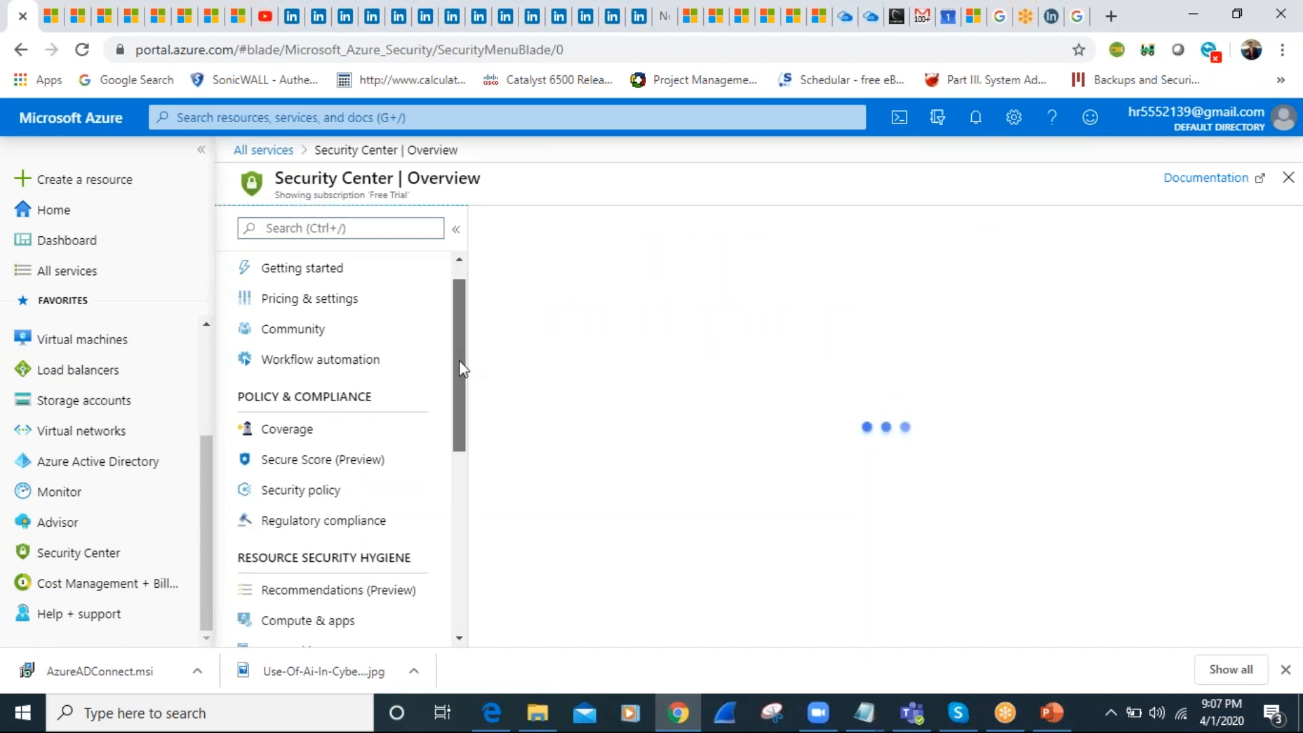
scroll(455, 418, "down", 3)
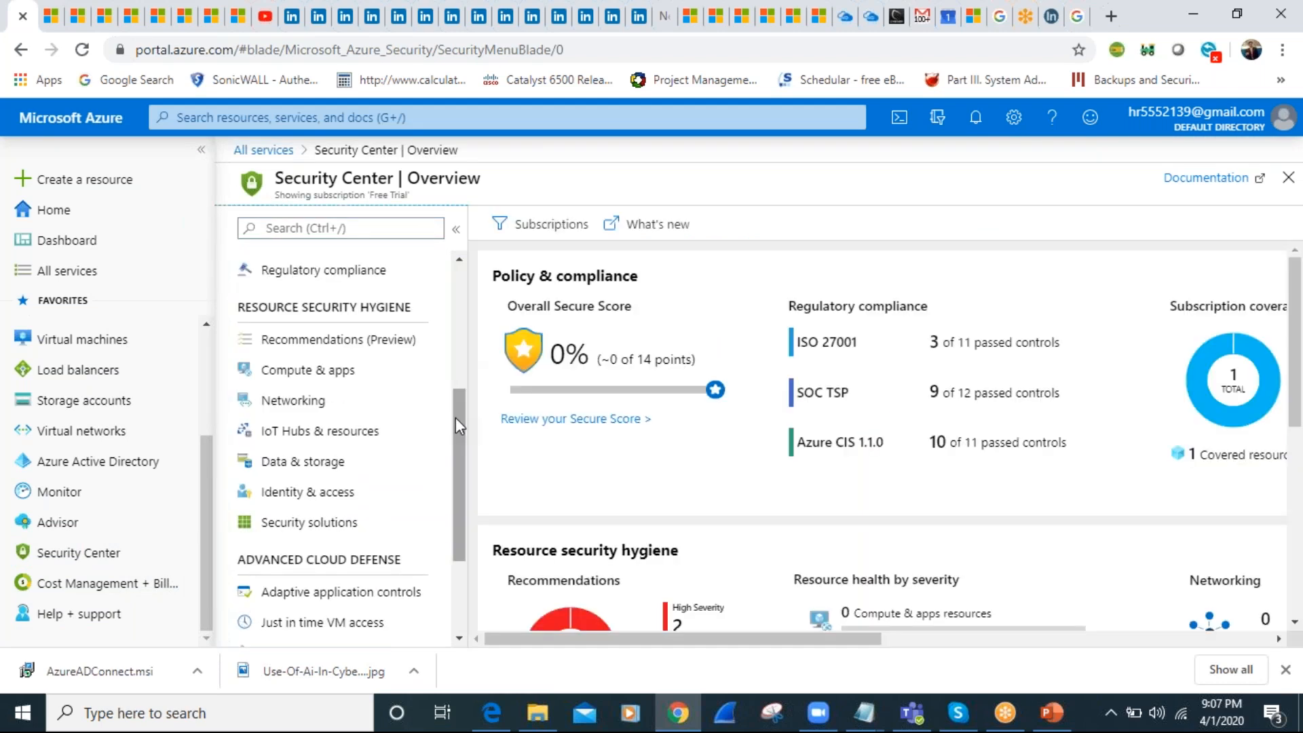
left_click_drag(458, 417, 458, 419)
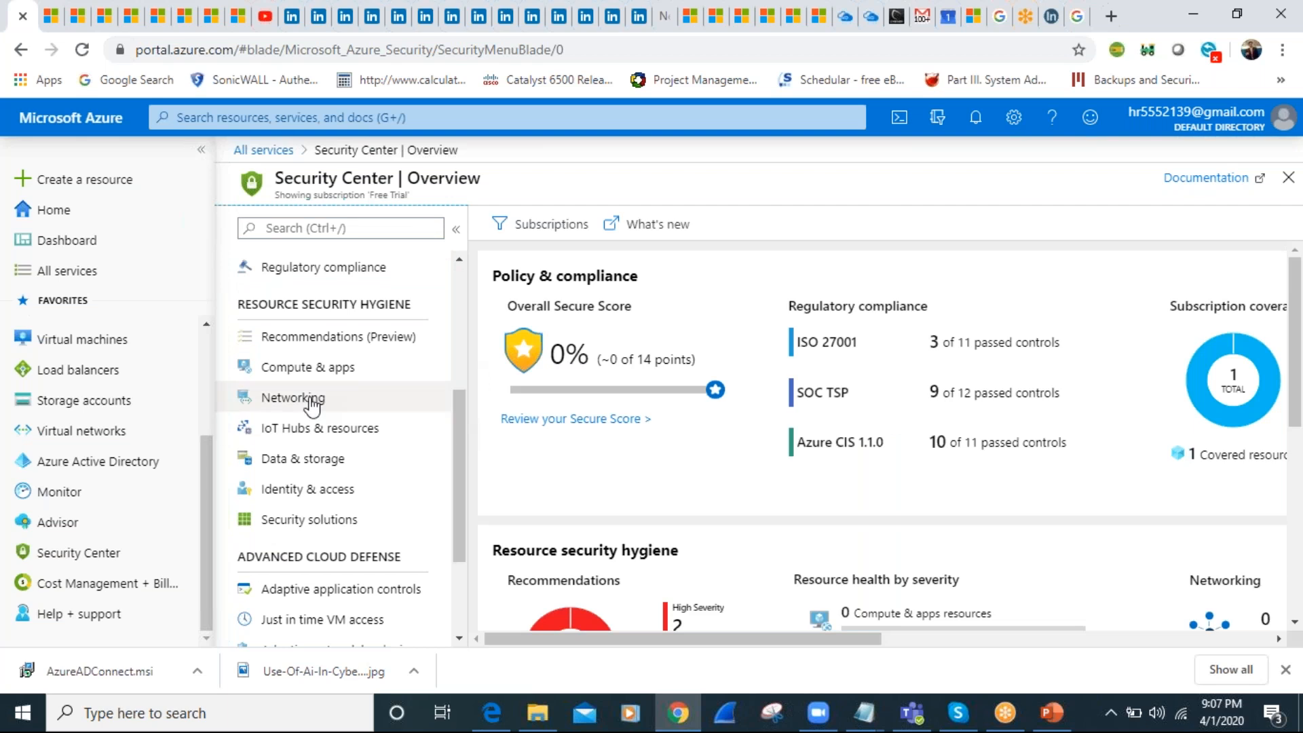
left_click(303, 398)
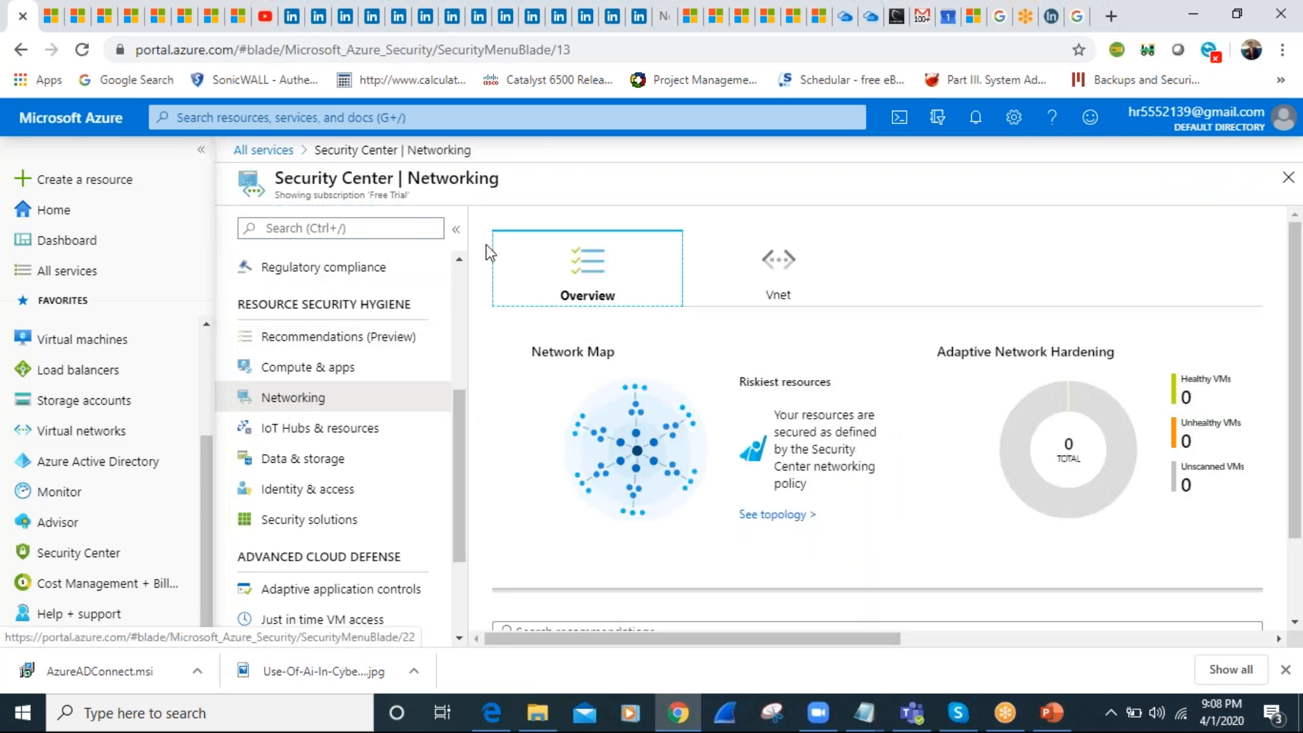
left_click(448, 303)
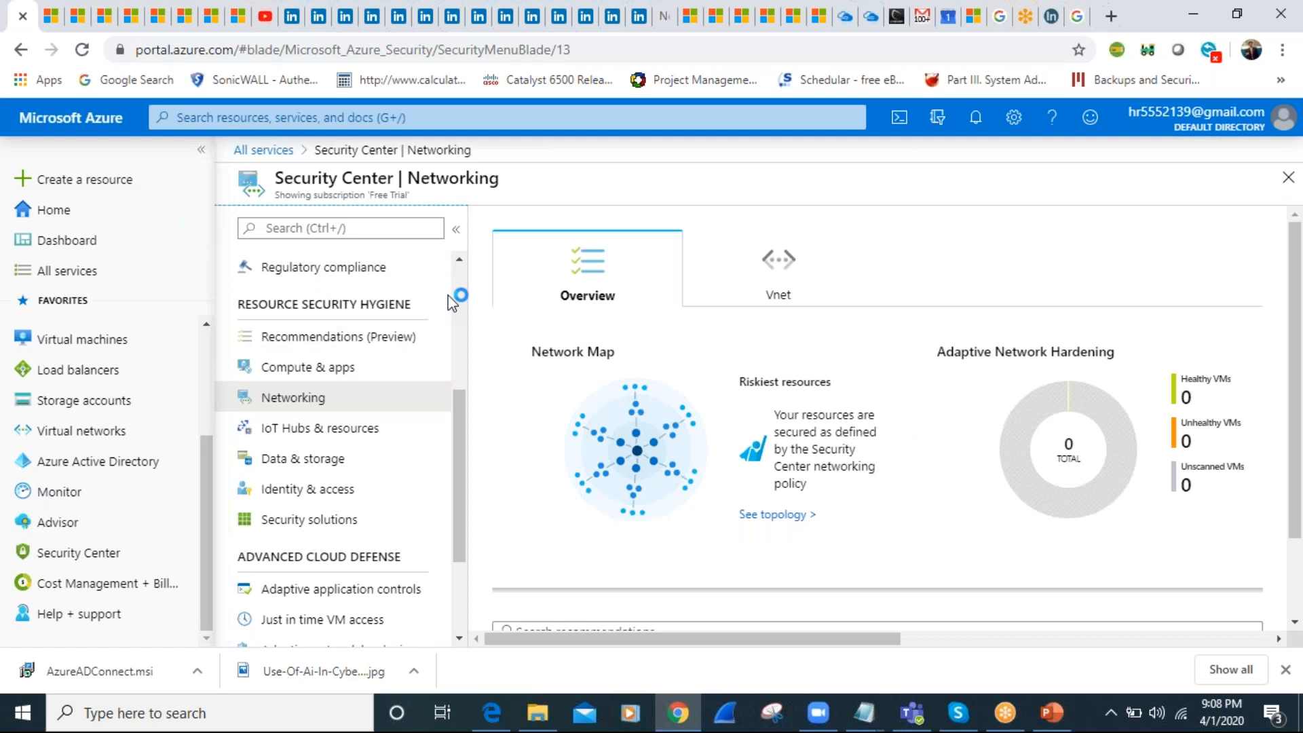
scroll(454, 298, "up", 5)
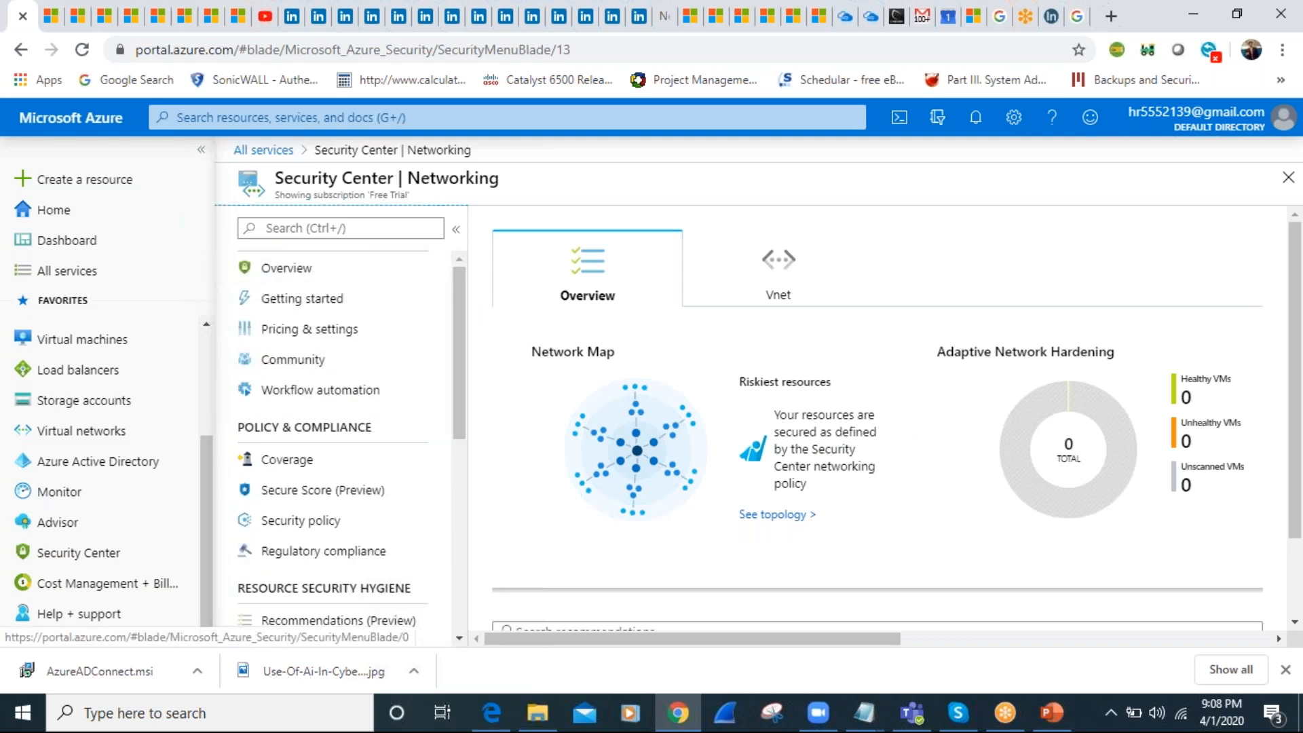
left_click(300, 230)
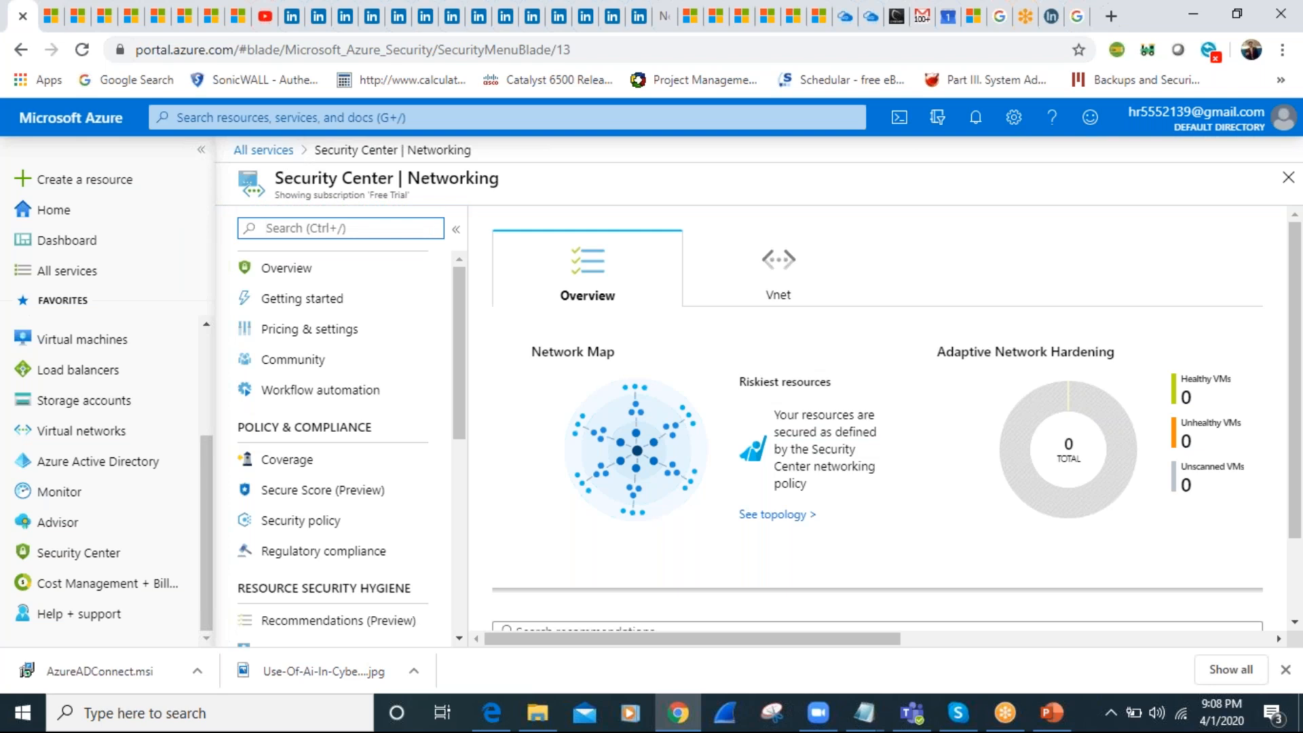
Search the portal for "vnet", open the Virtual networks service and start creating a new virtual network
left_click(305, 126)
type("v")
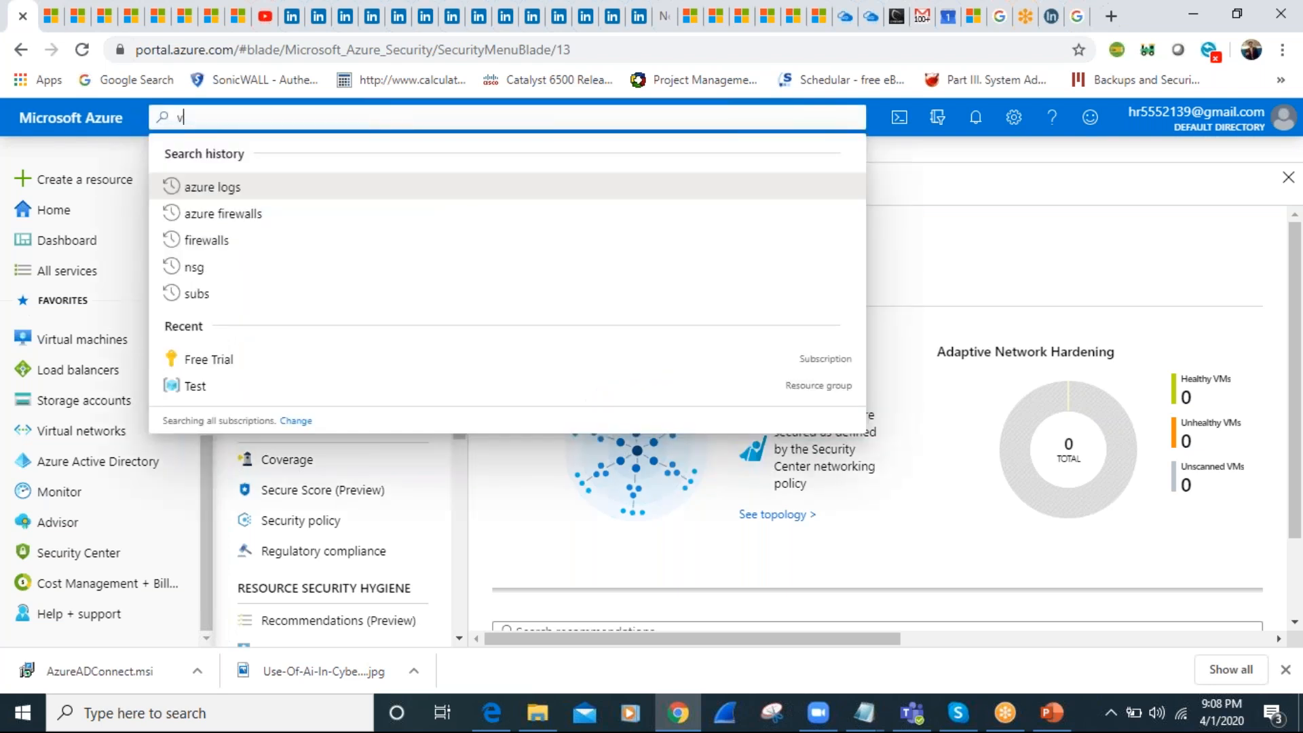
type("net")
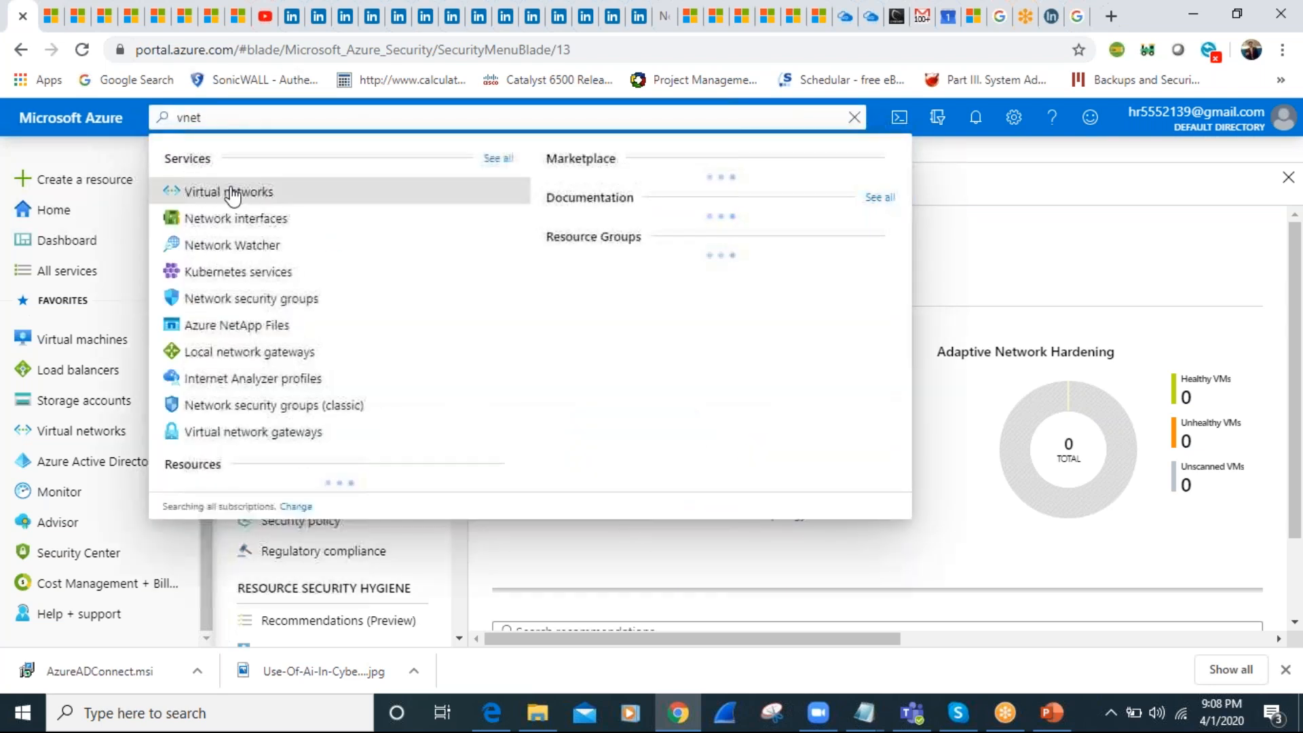
left_click(234, 192)
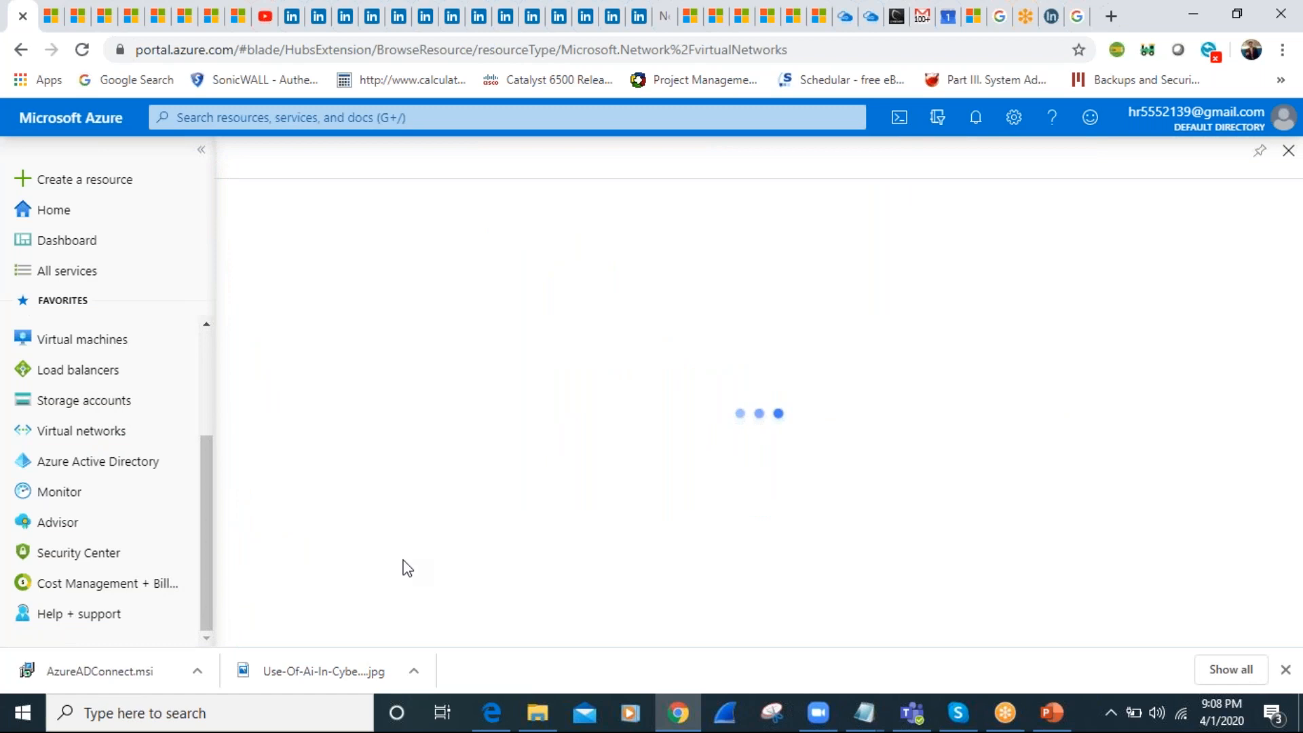
left_click(262, 224)
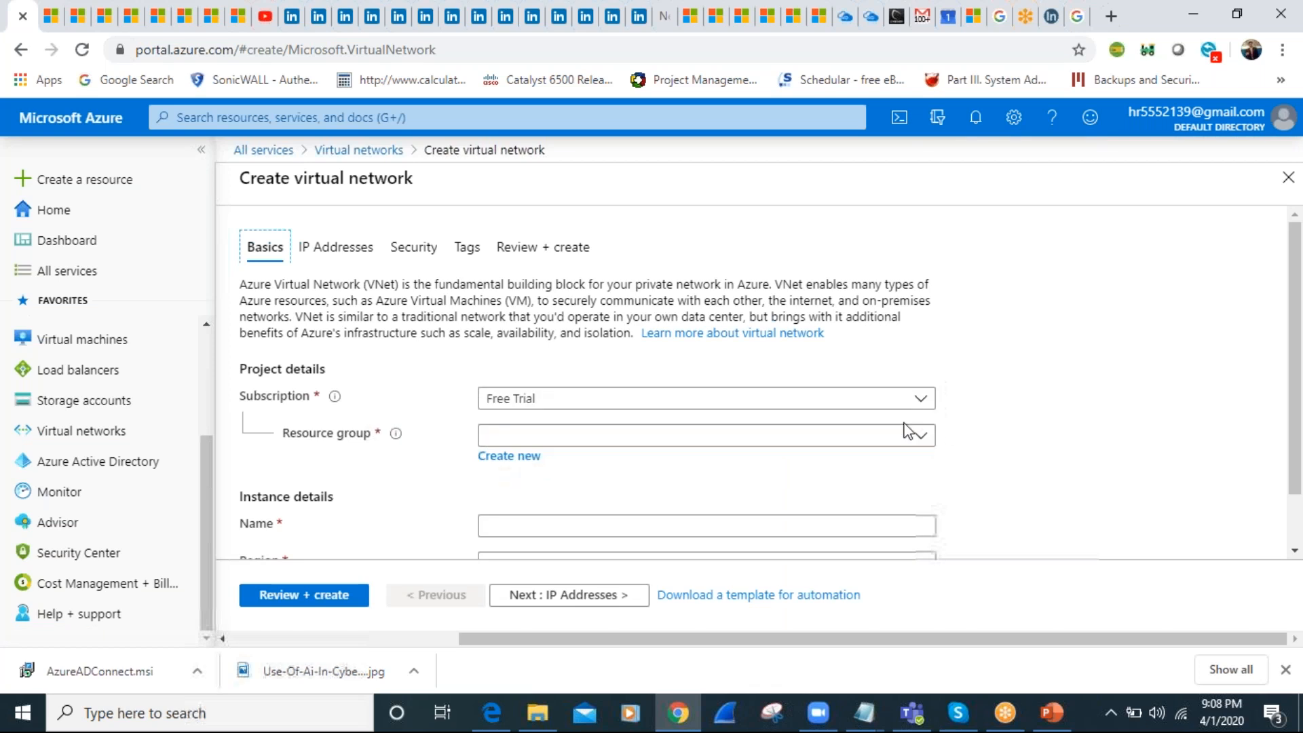
Configure the virtual network with resource group GGN_RG_Network, name GGN_BLR_VNET01 and region (US) East US, and submit it for review
left_click(921, 437)
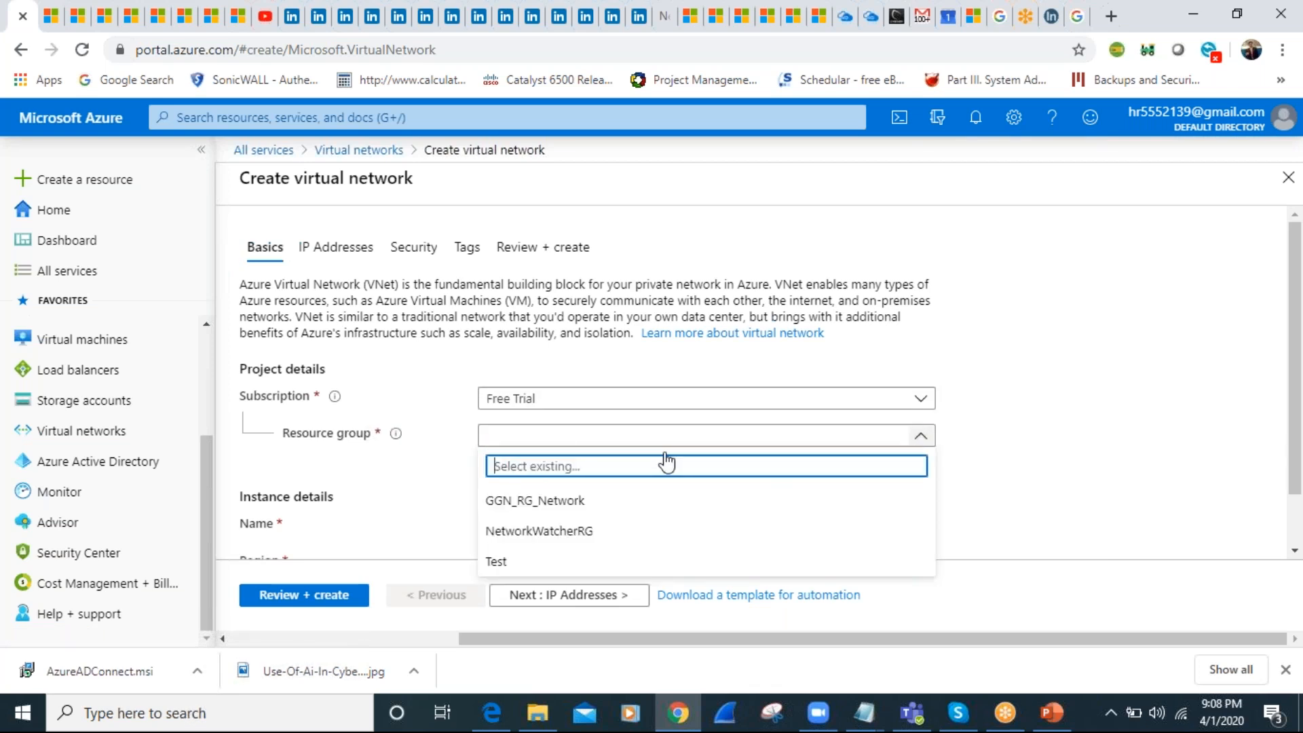
left_click(557, 502)
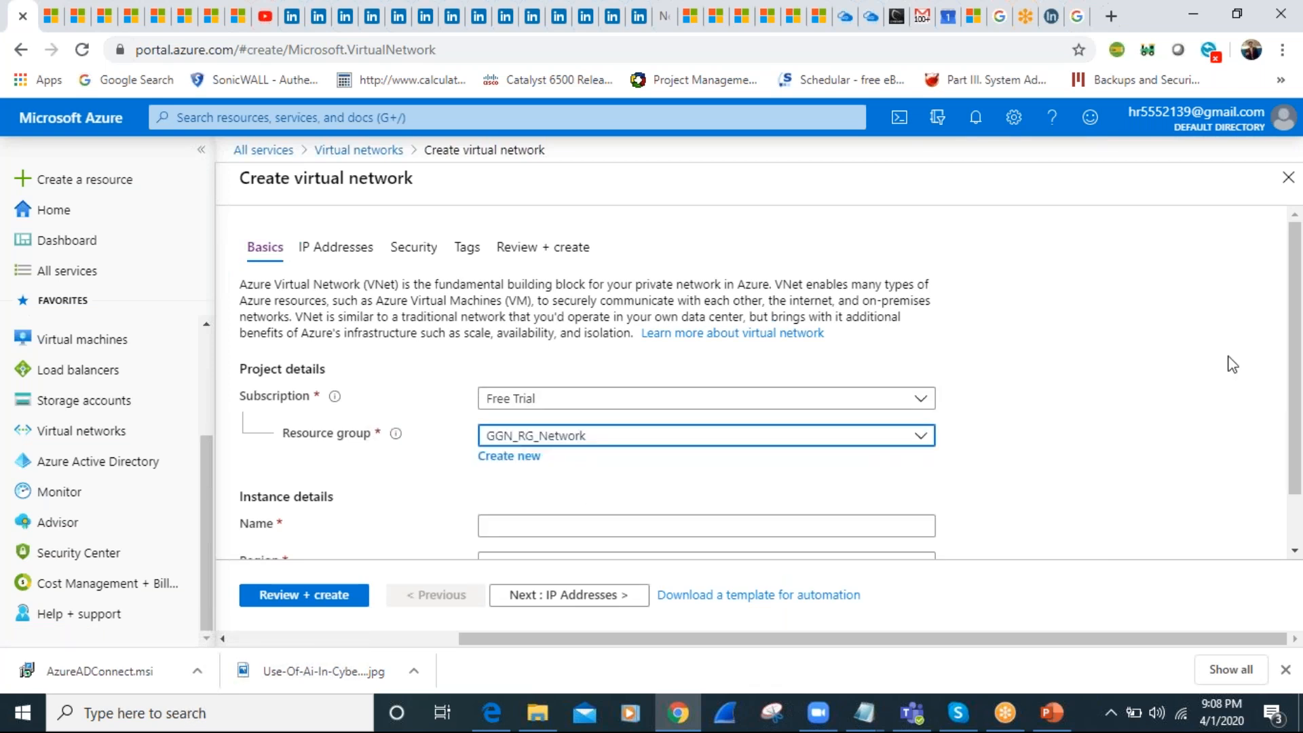
scroll(1294, 372, "down", 1)
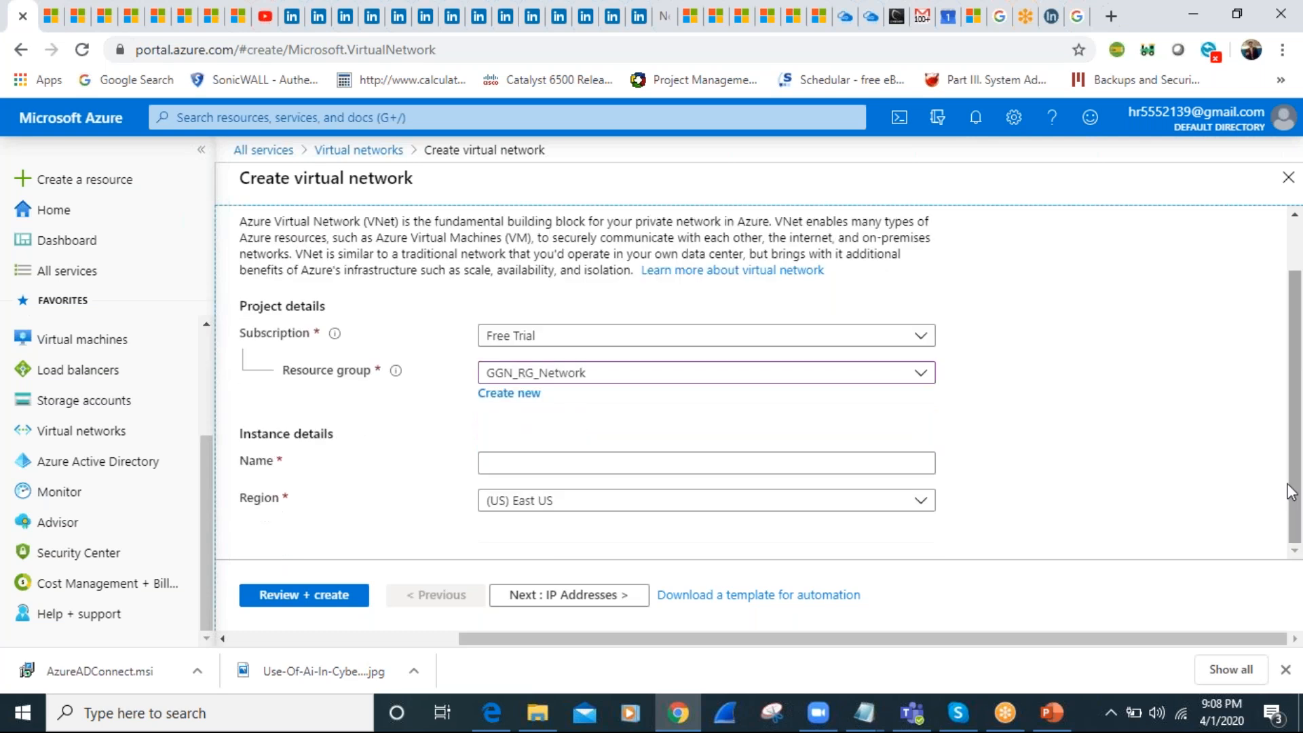
left_click(486, 463)
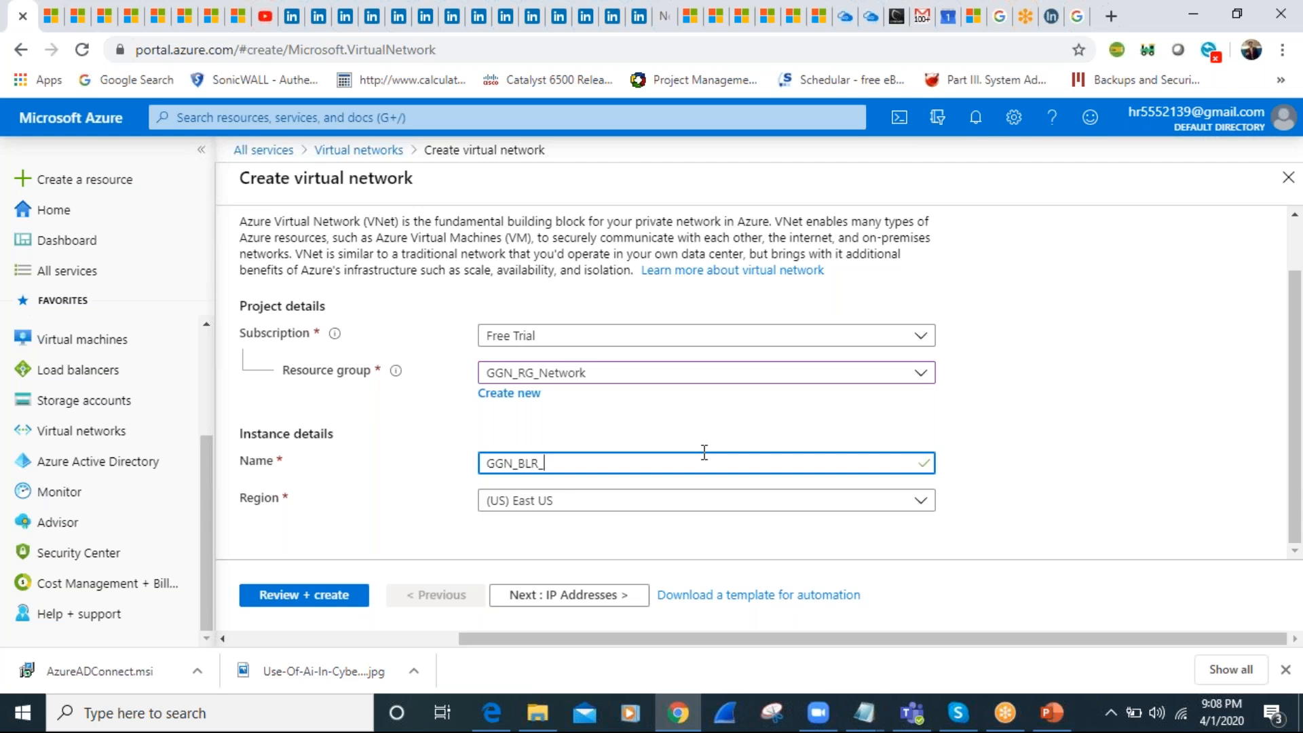
type("01")
left_click(563, 498)
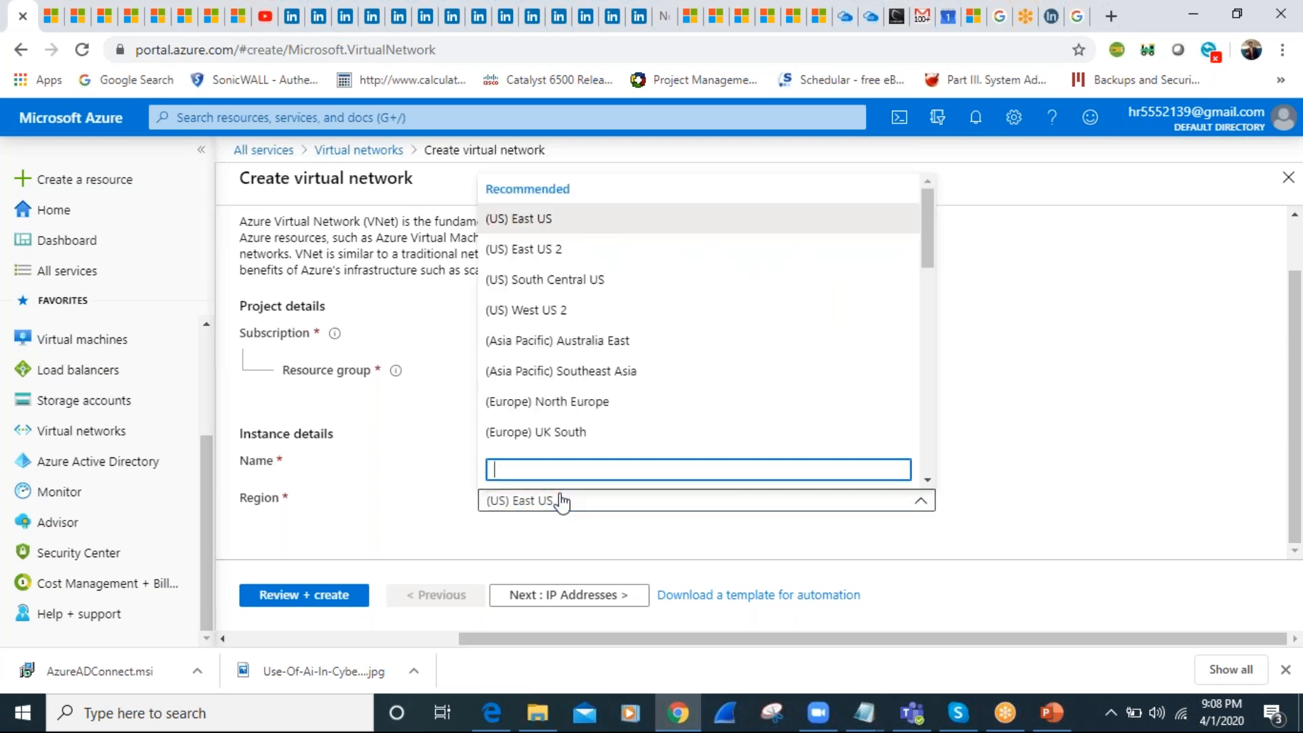
left_click(532, 221)
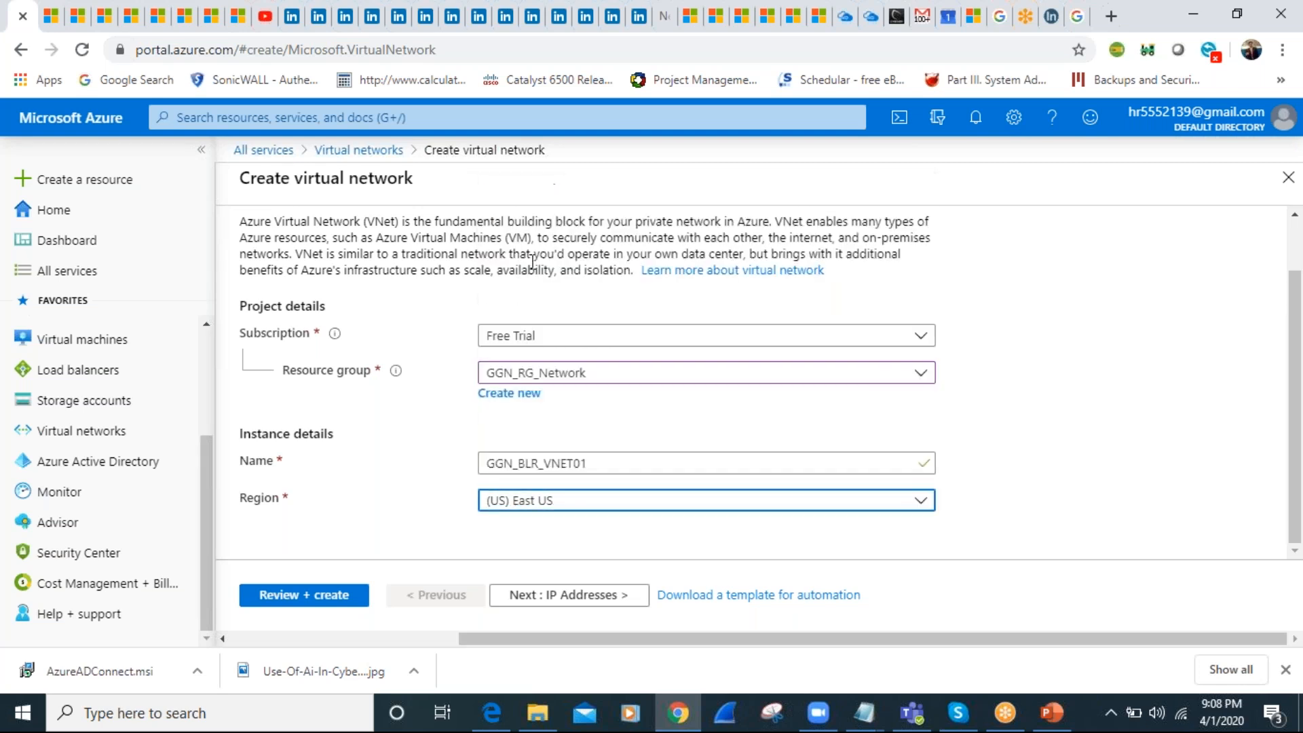
left_click(305, 595)
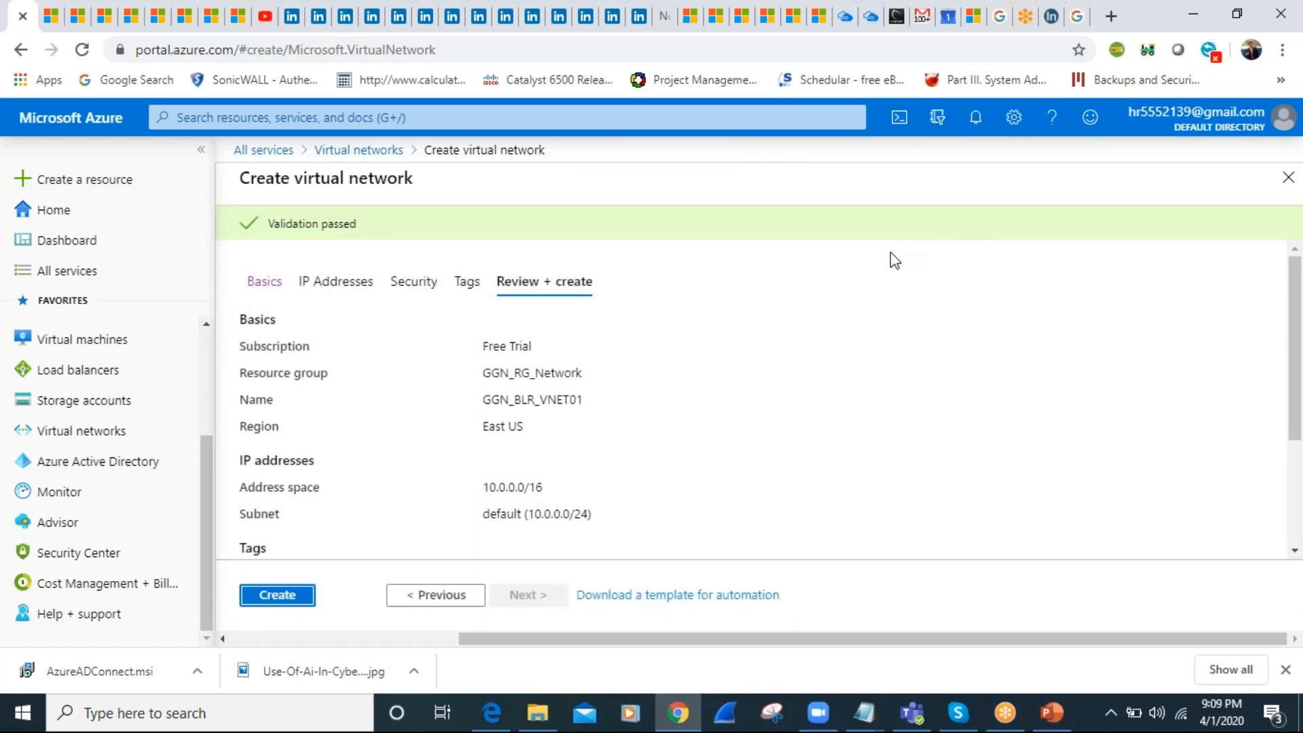
Create the validated virtual network GGN_BLR_VNET01 and open its running deployment from the notifications
left_click(278, 596)
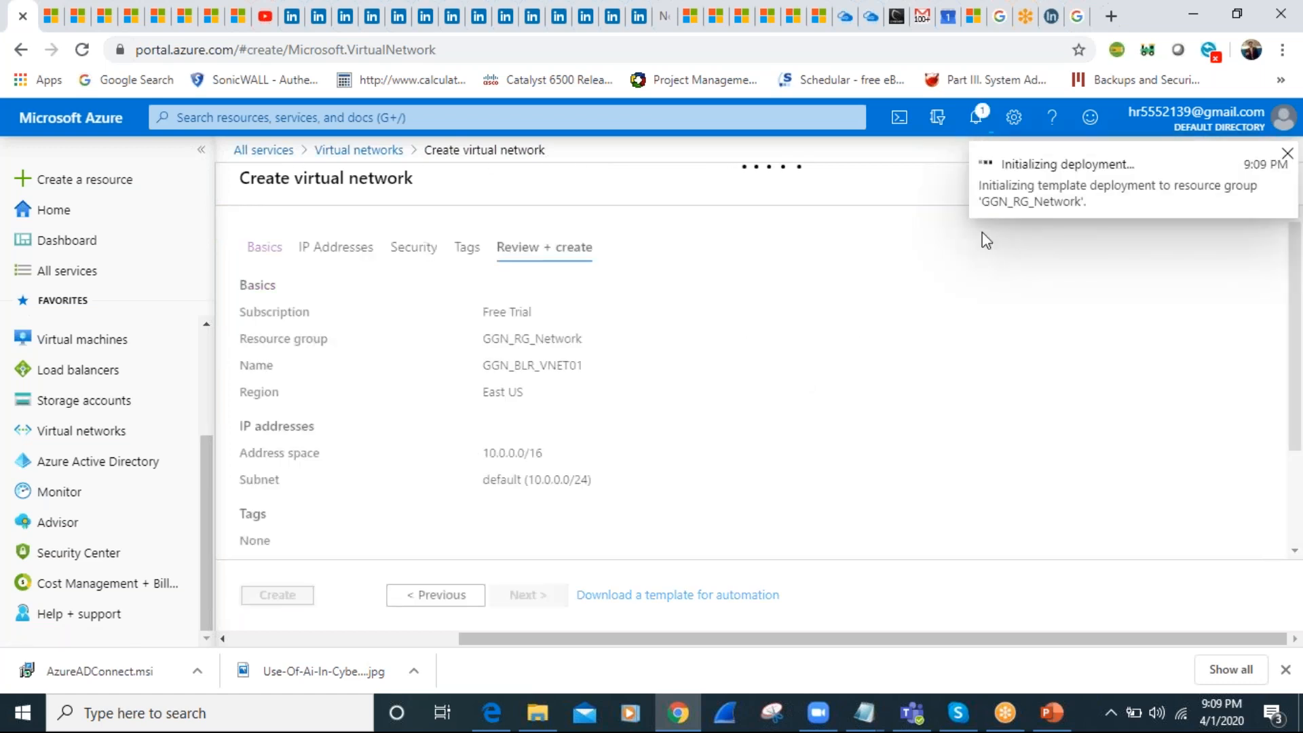
left_click(976, 117)
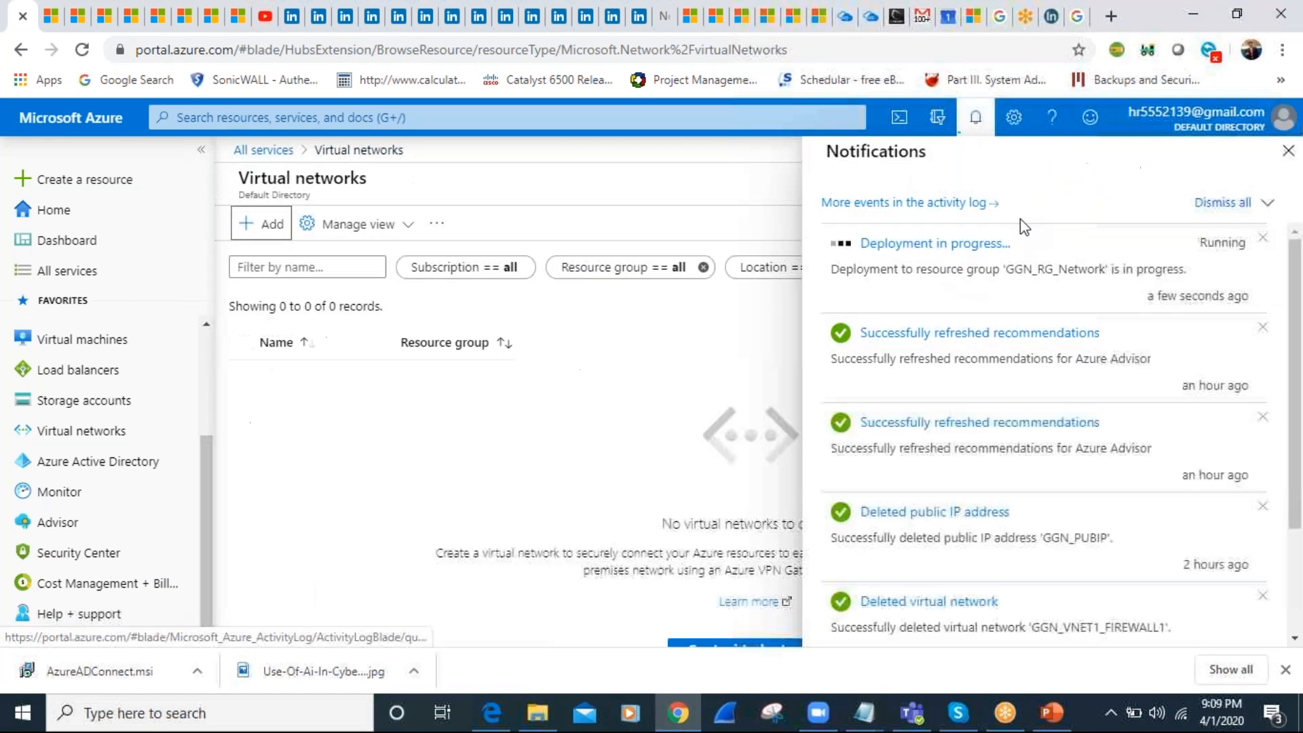
left_click(991, 243)
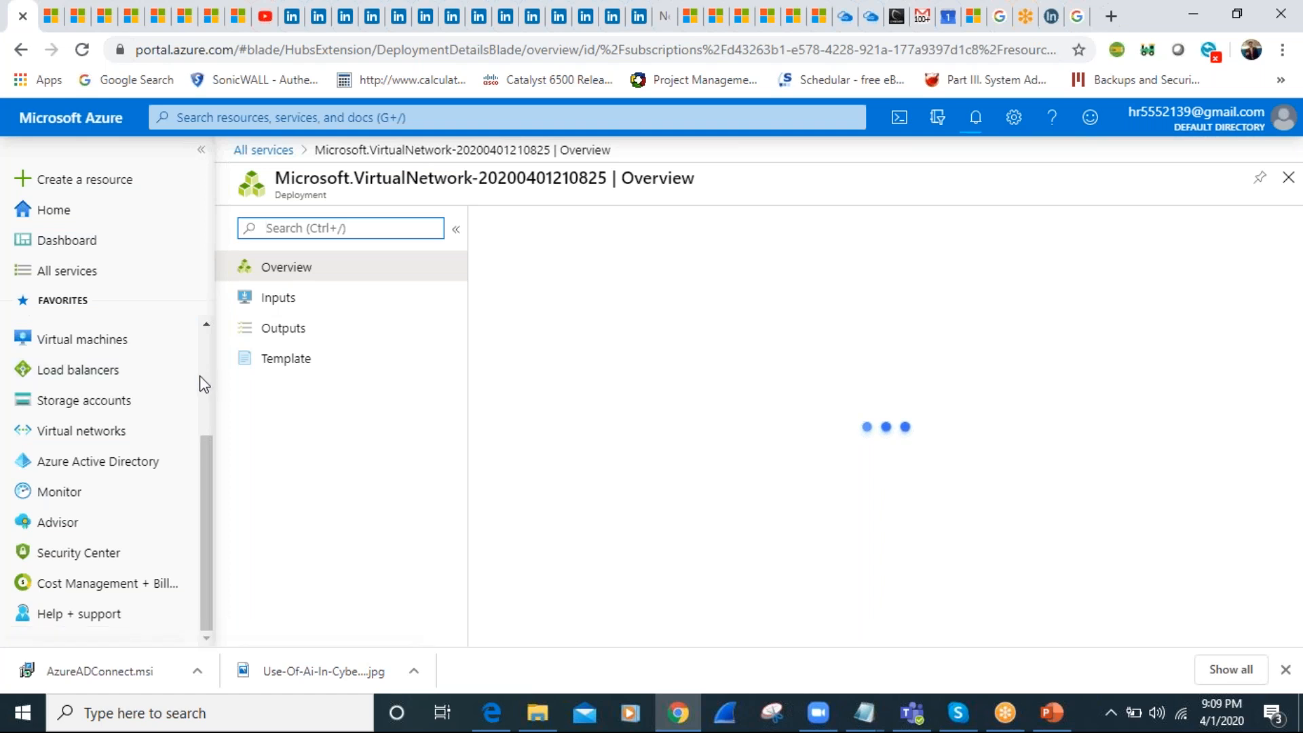
Search the portal for "VNET" to view the Virtual networks list, and view that list again by way of the Home page
scroll(199, 376, "up", 3)
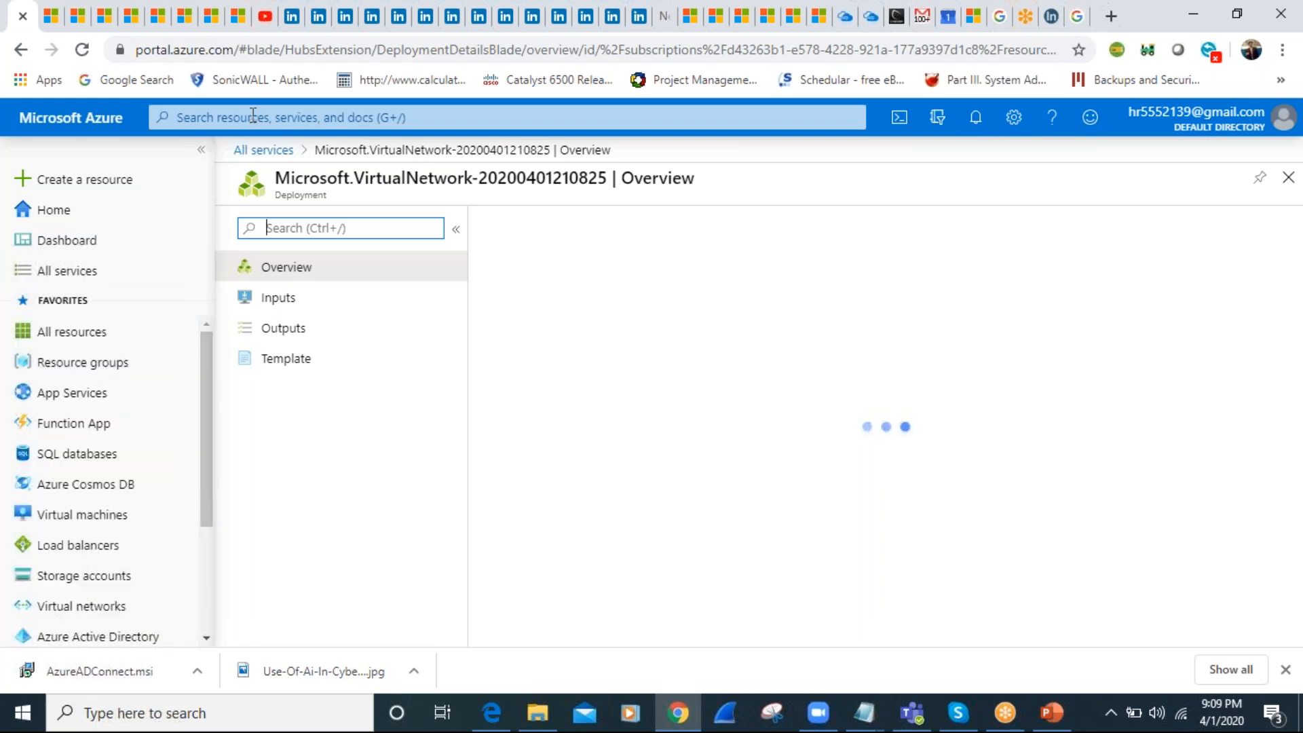
left_click(250, 121)
type("VNET")
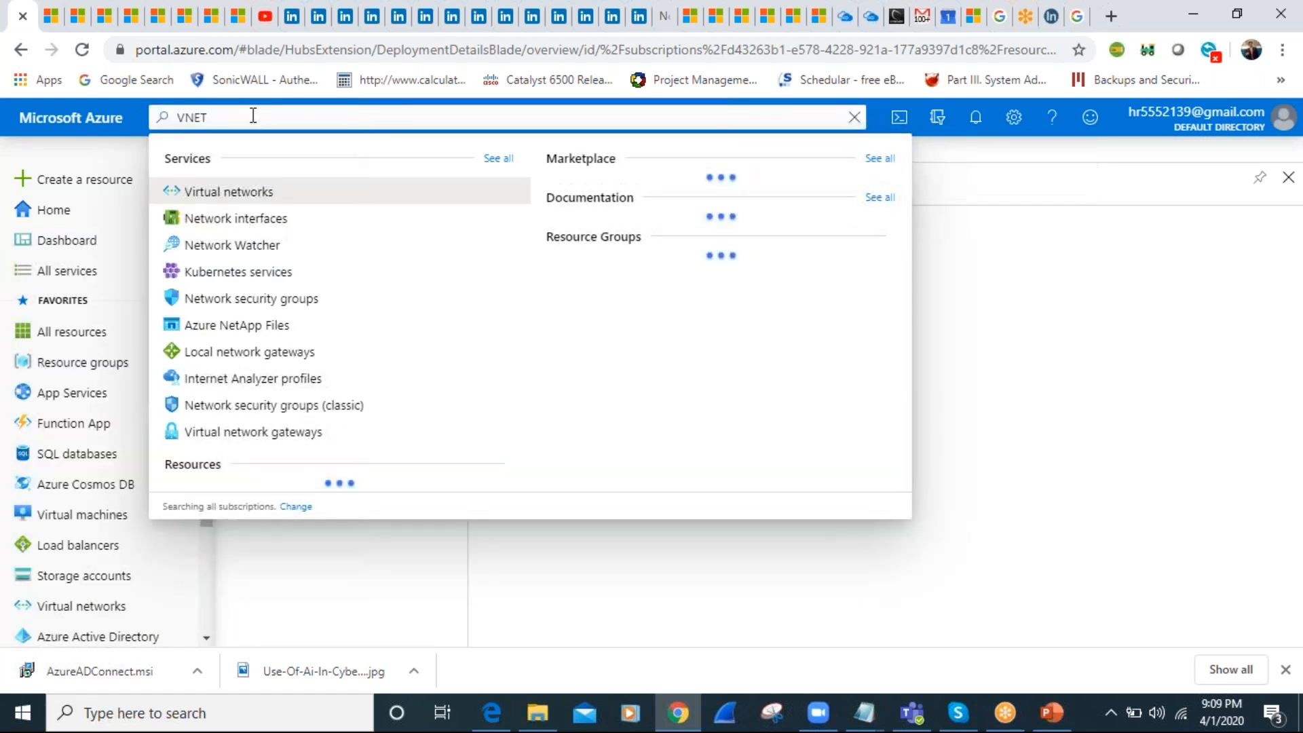
left_click(256, 194)
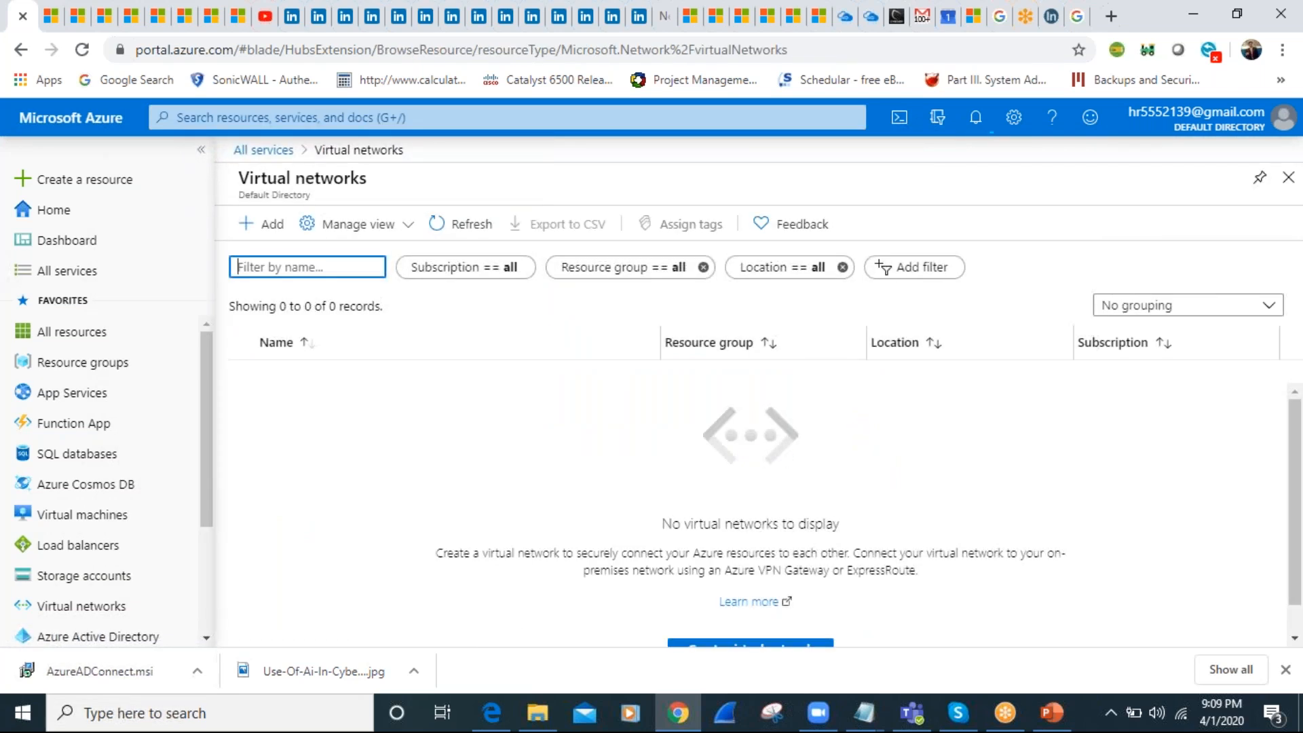
left_click(65, 211)
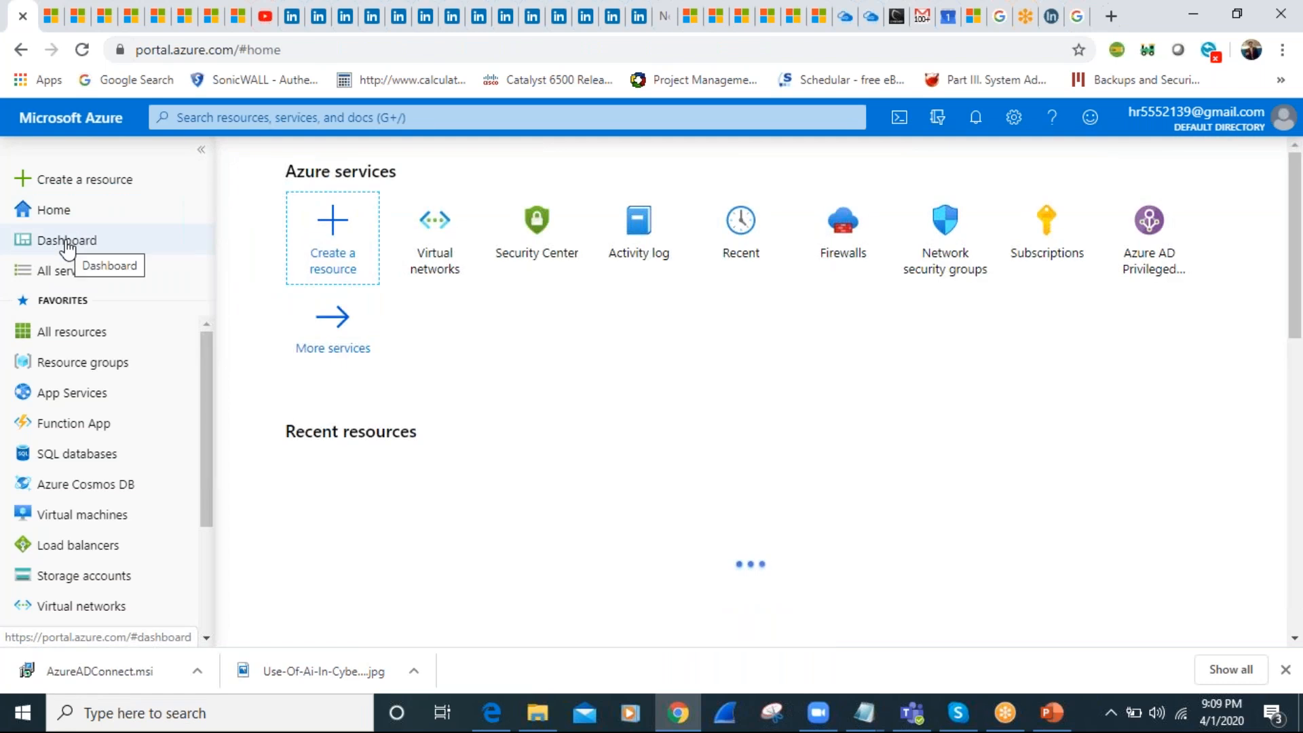
left_click(451, 244)
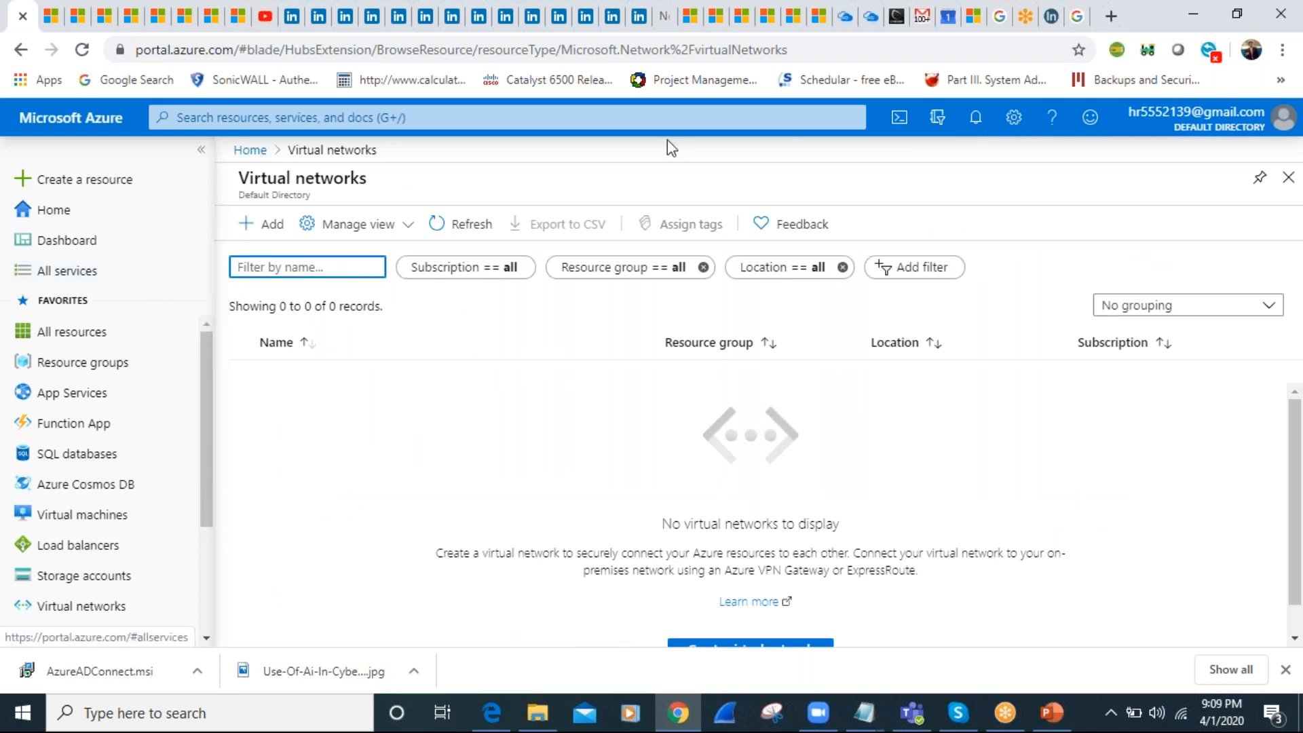
Check the deployment status in the notifications and reopen the Virtual networks list from the Home page
left_click(976, 122)
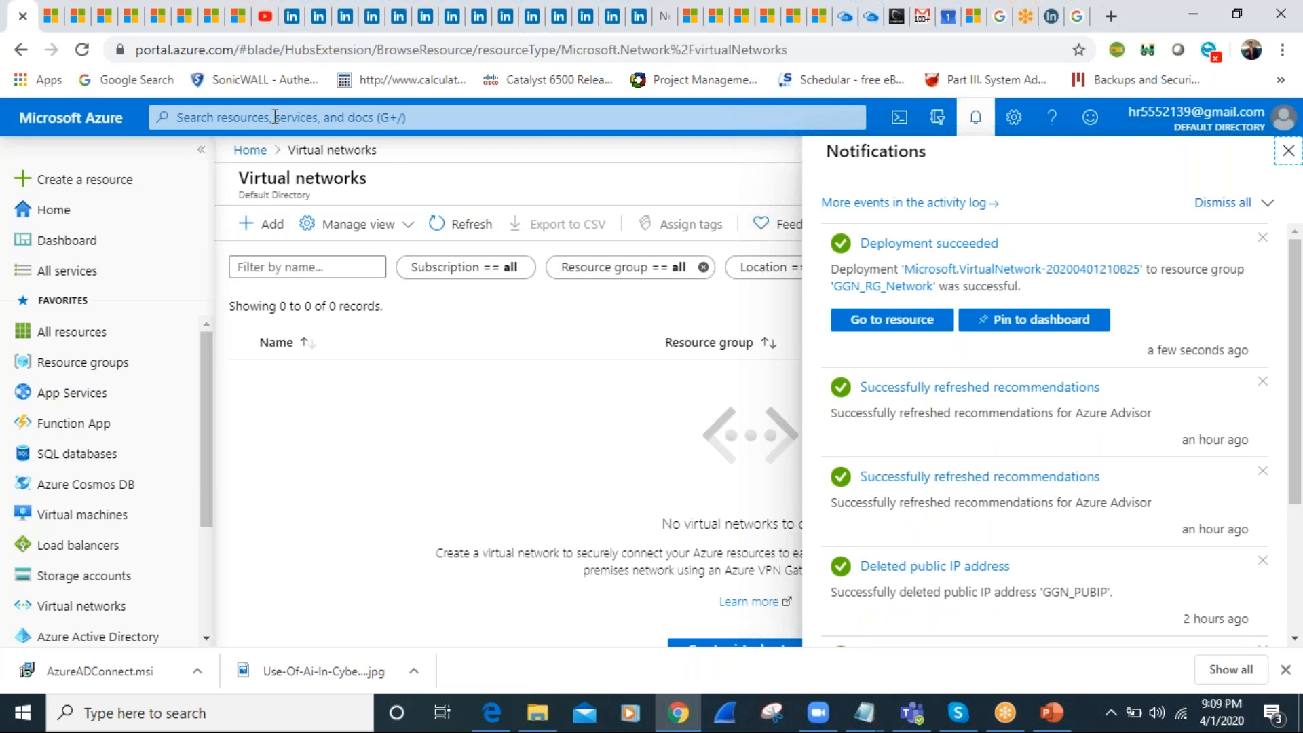
left_click(250, 149)
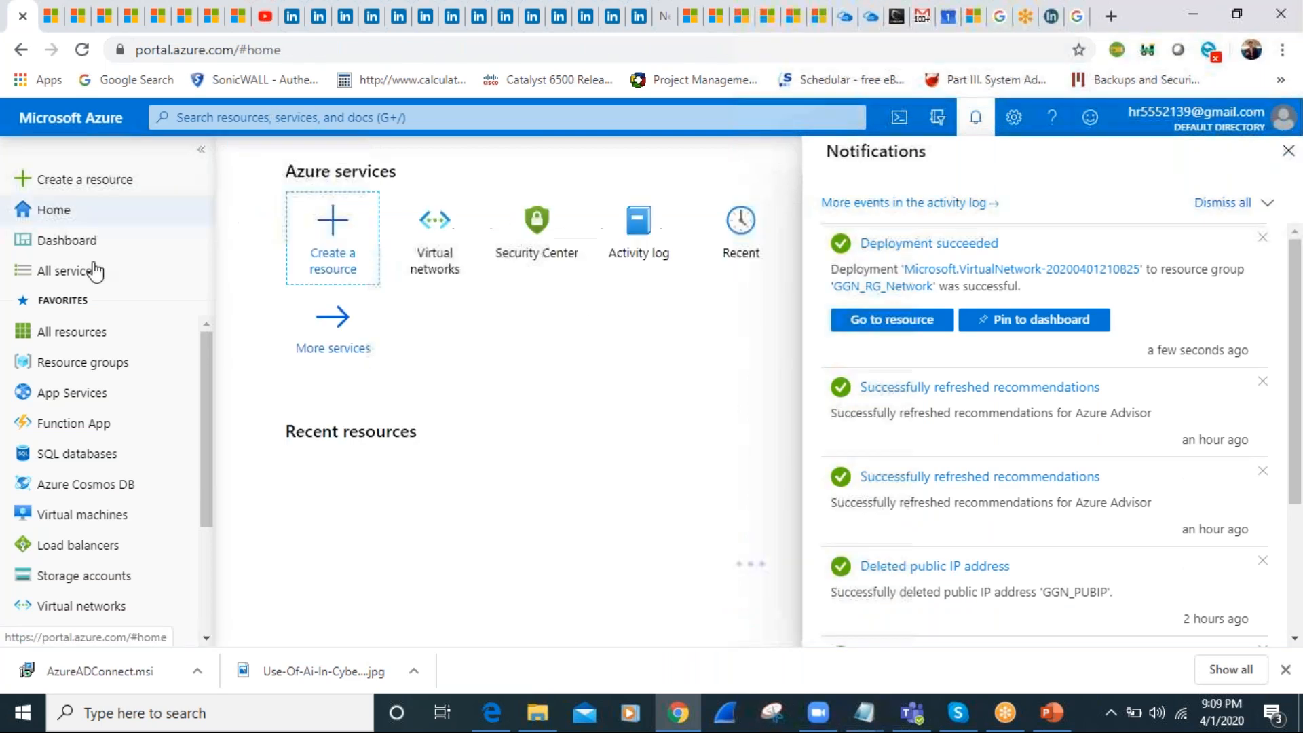
left_click(441, 256)
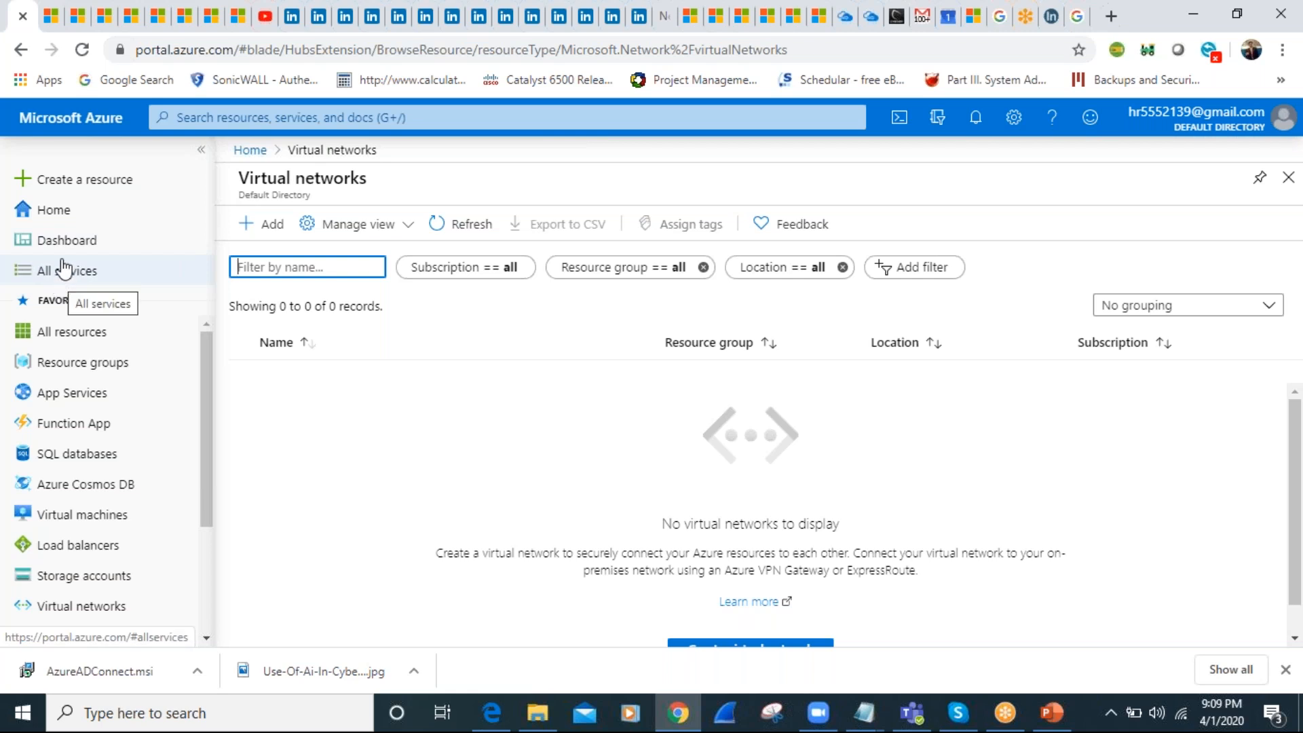
View the dashboard, return through Home to the Virtual networks list and reload the browser page
left_click(61, 238)
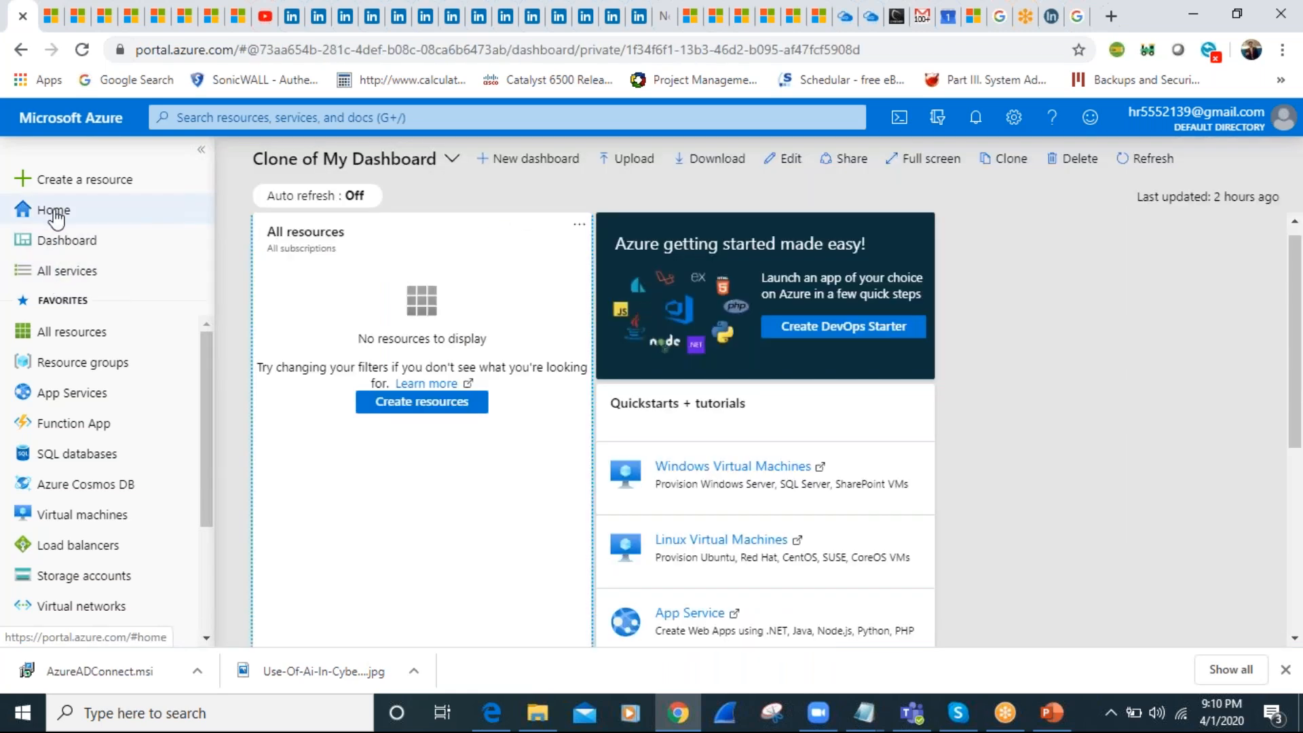
left_click(51, 209)
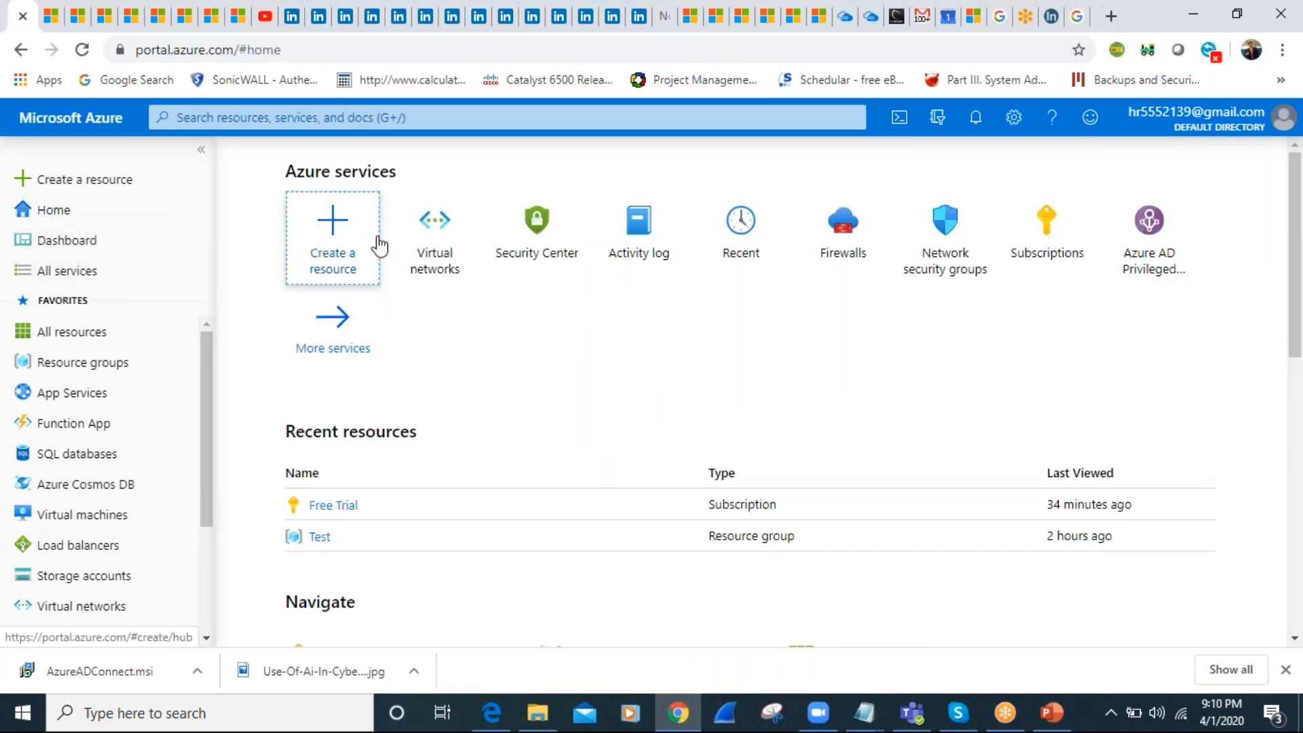
left_click(438, 238)
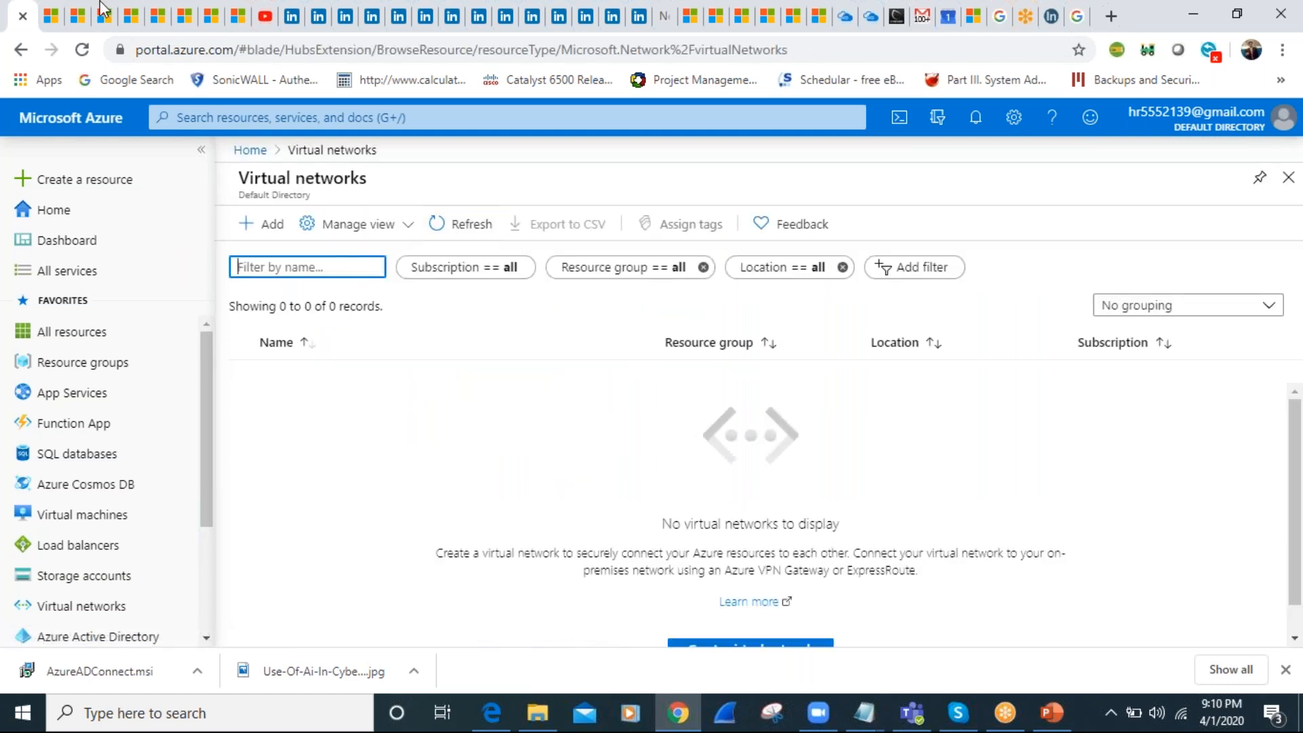
left_click(83, 50)
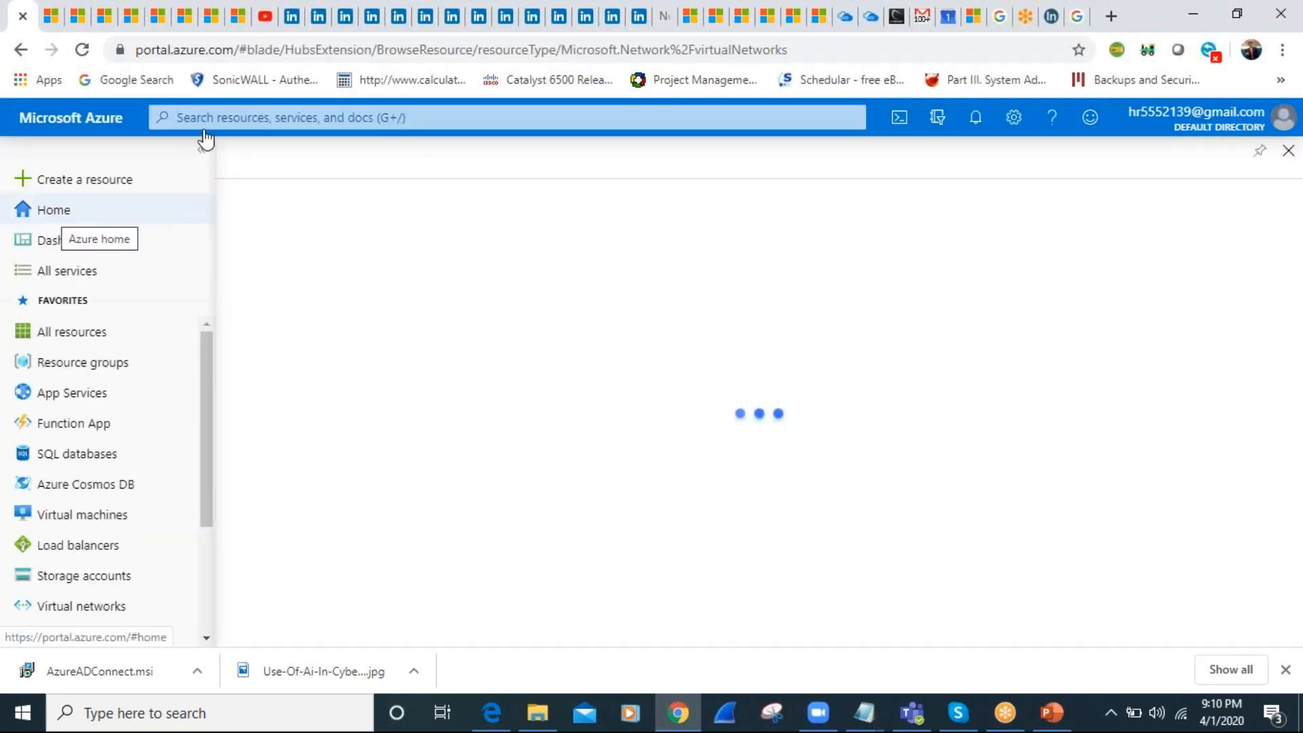
Search the portal for "vnet", open the Virtual networks service and open the GGN_BLR_VNET01 network
left_click(258, 111)
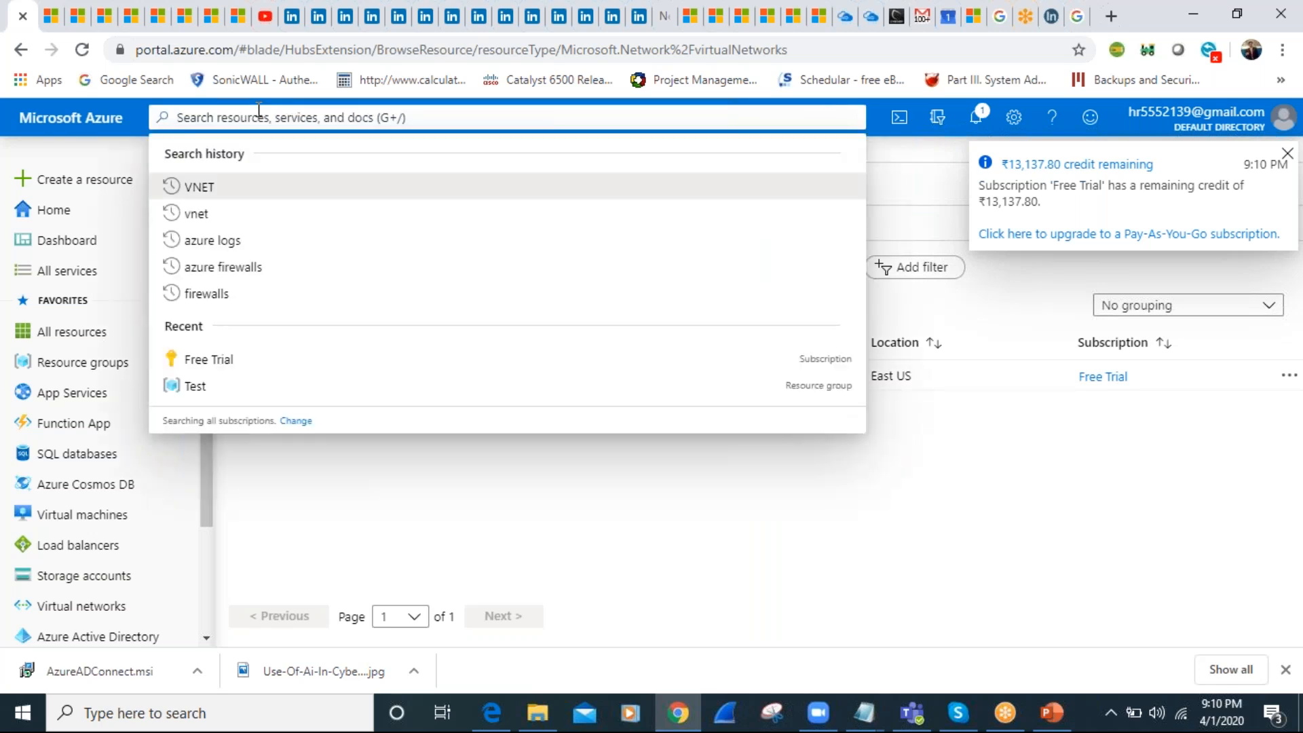
type("vnet")
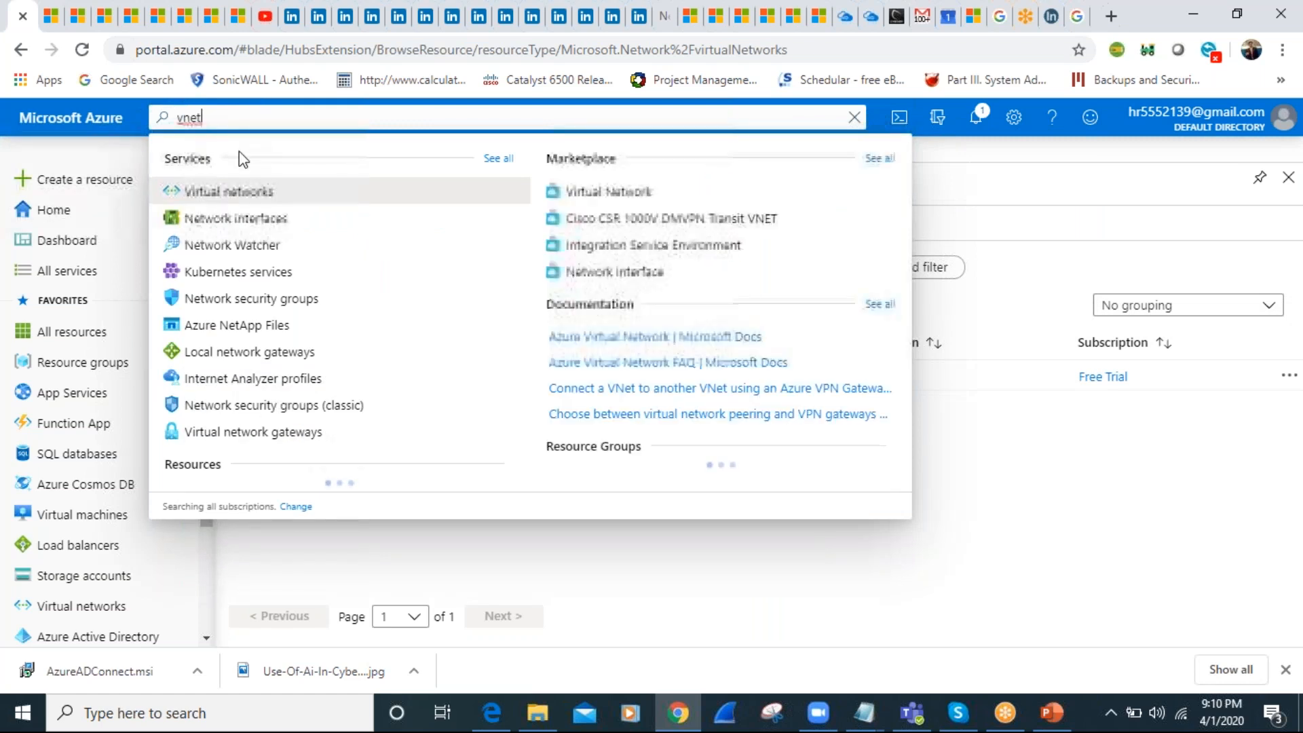
left_click(227, 192)
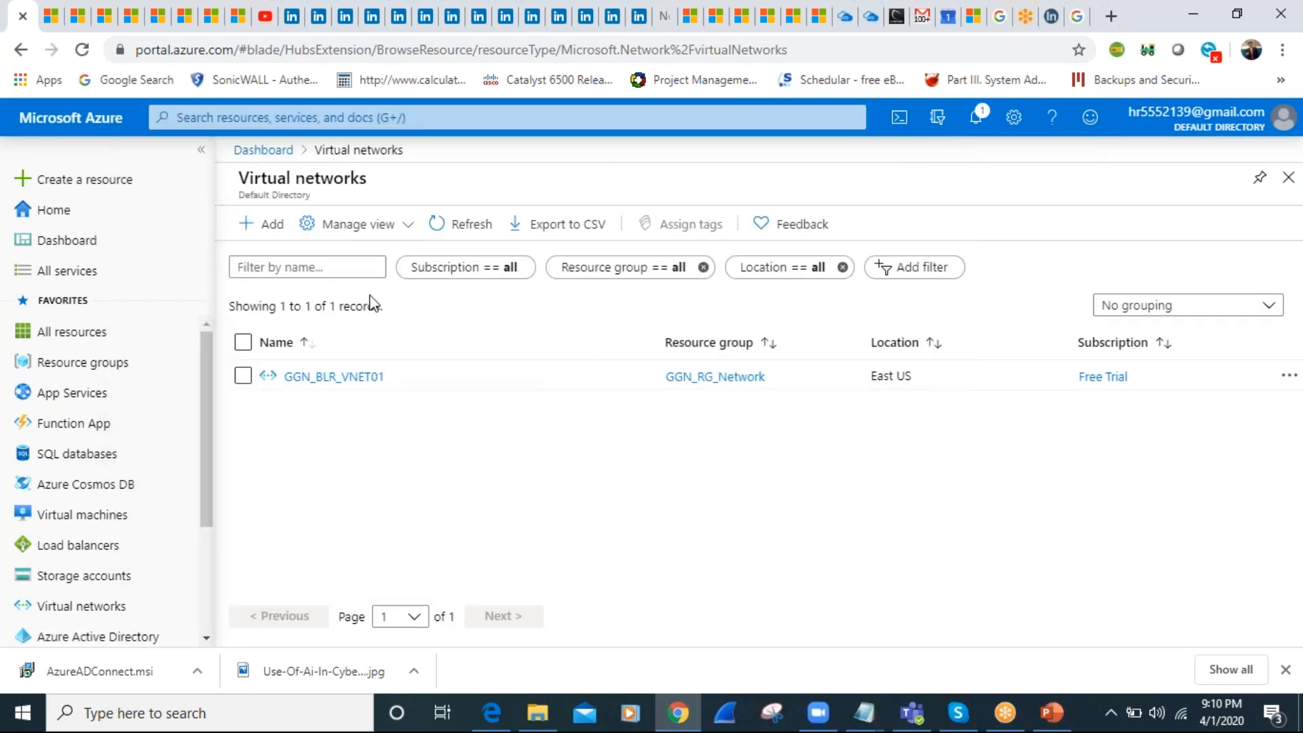
left_click(324, 377)
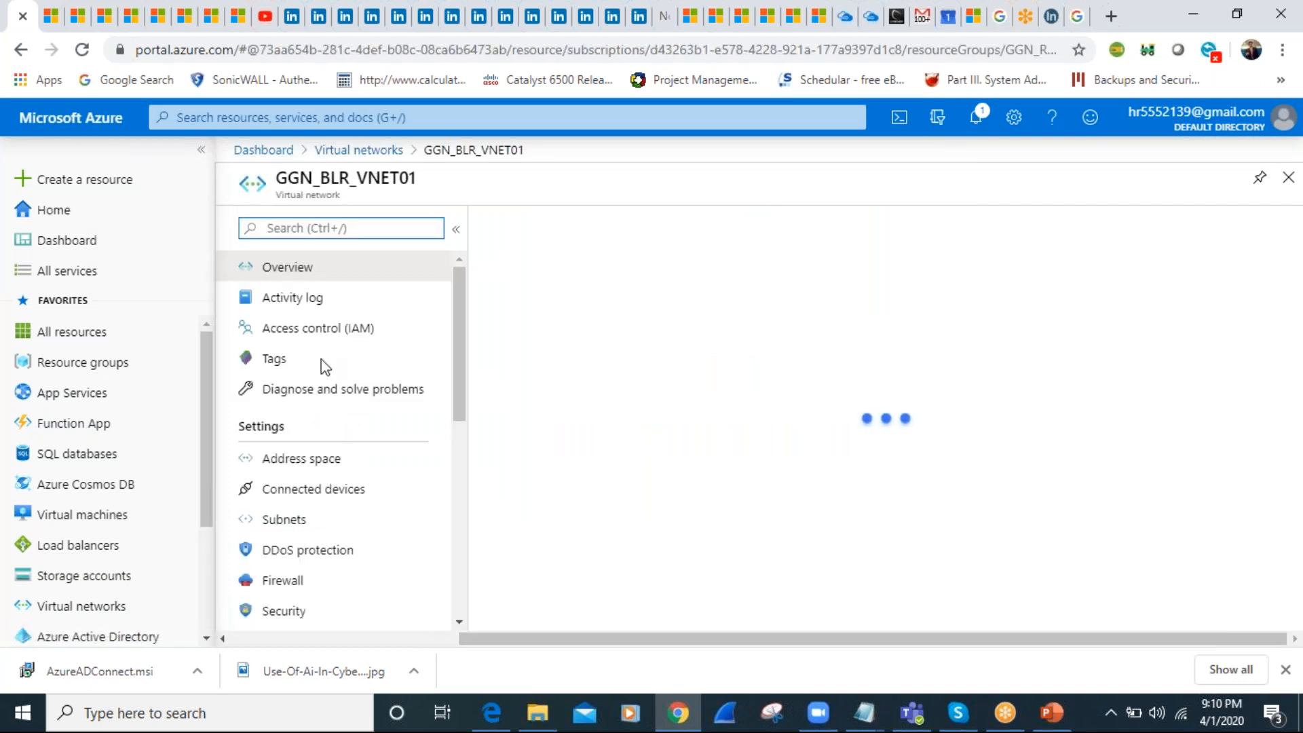
Open the access control (IAM) page of GGN_BLR_VNET01 and view its available roles
left_click(292, 330)
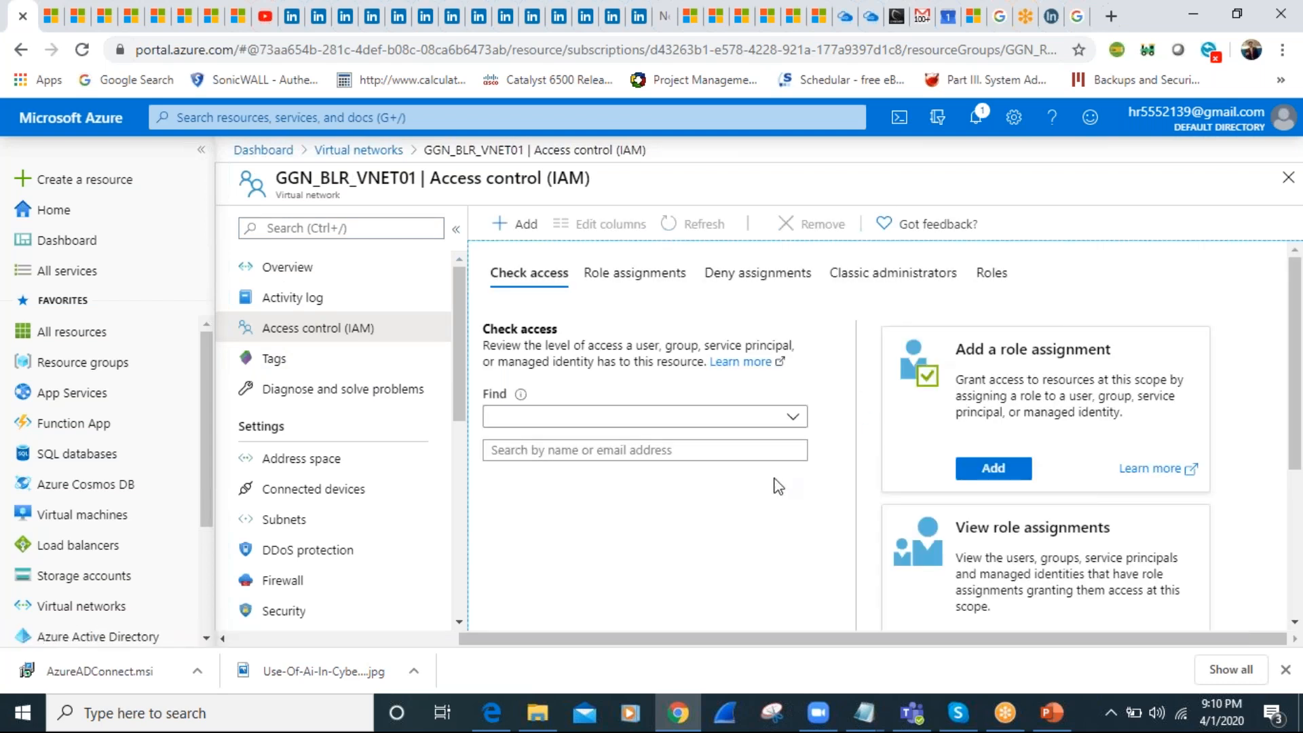
left_click(1003, 280)
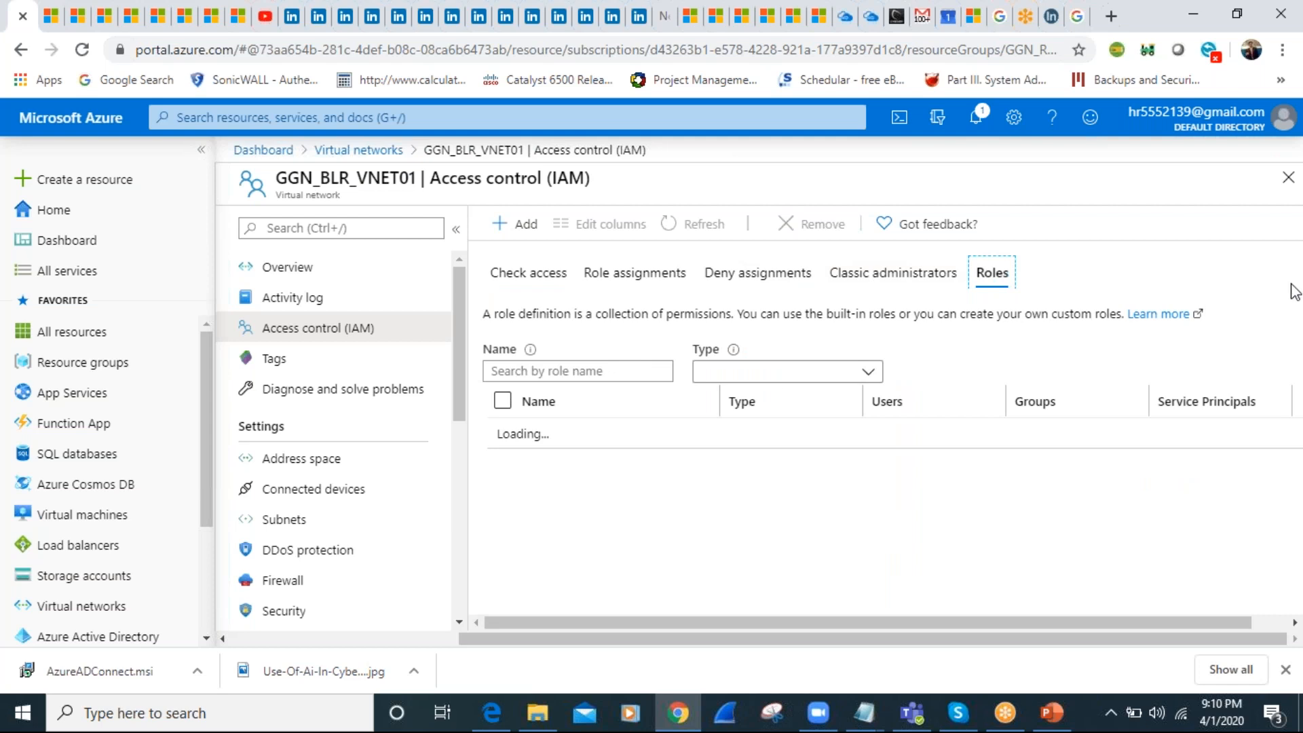
left_click_drag(1295, 293, 1273, 227)
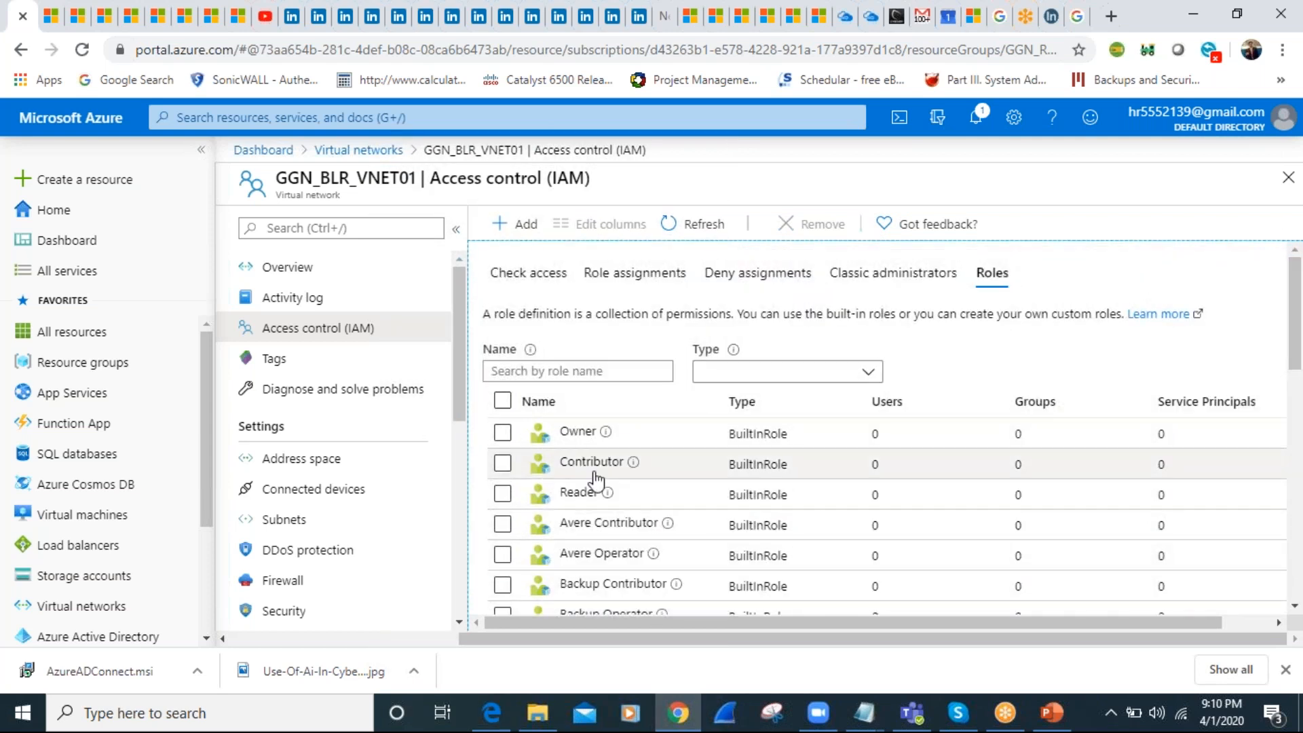
Open the Owner role's permissions and examine the management permissions for the Azure Data Box resource provider
left_click(572, 439)
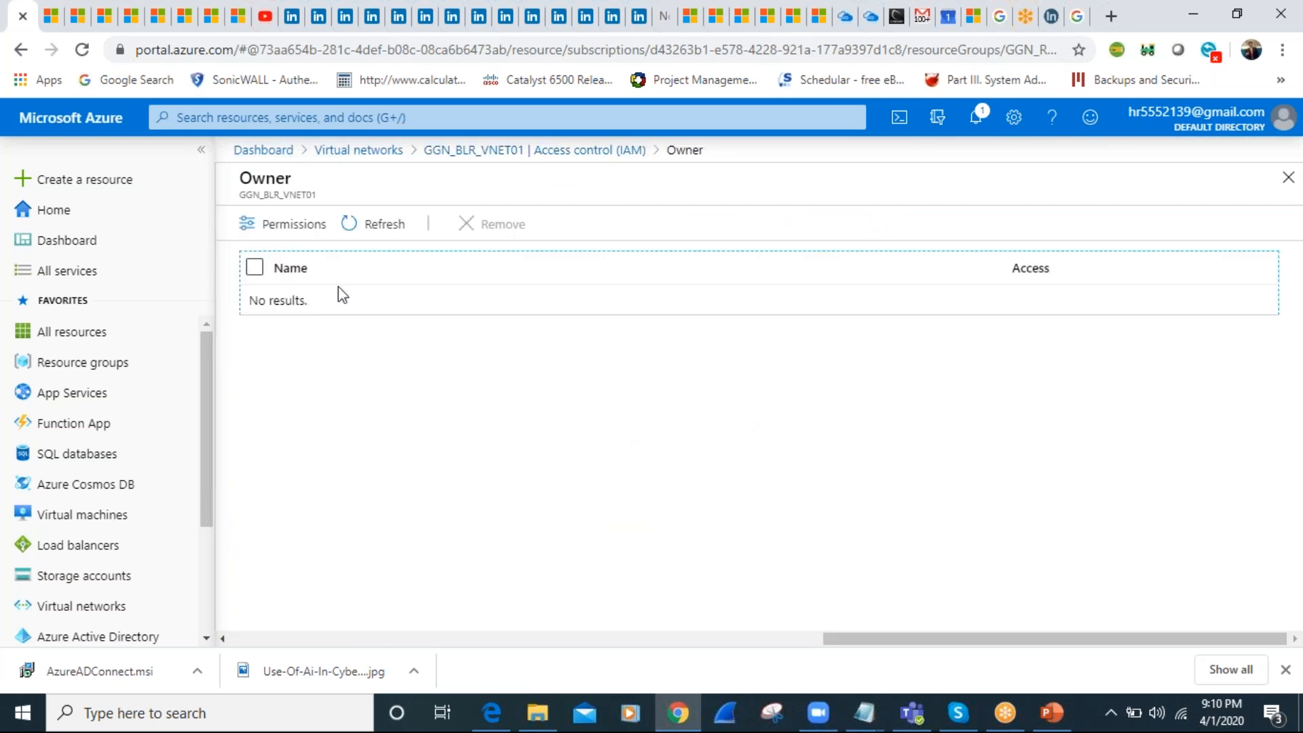
left_click(286, 228)
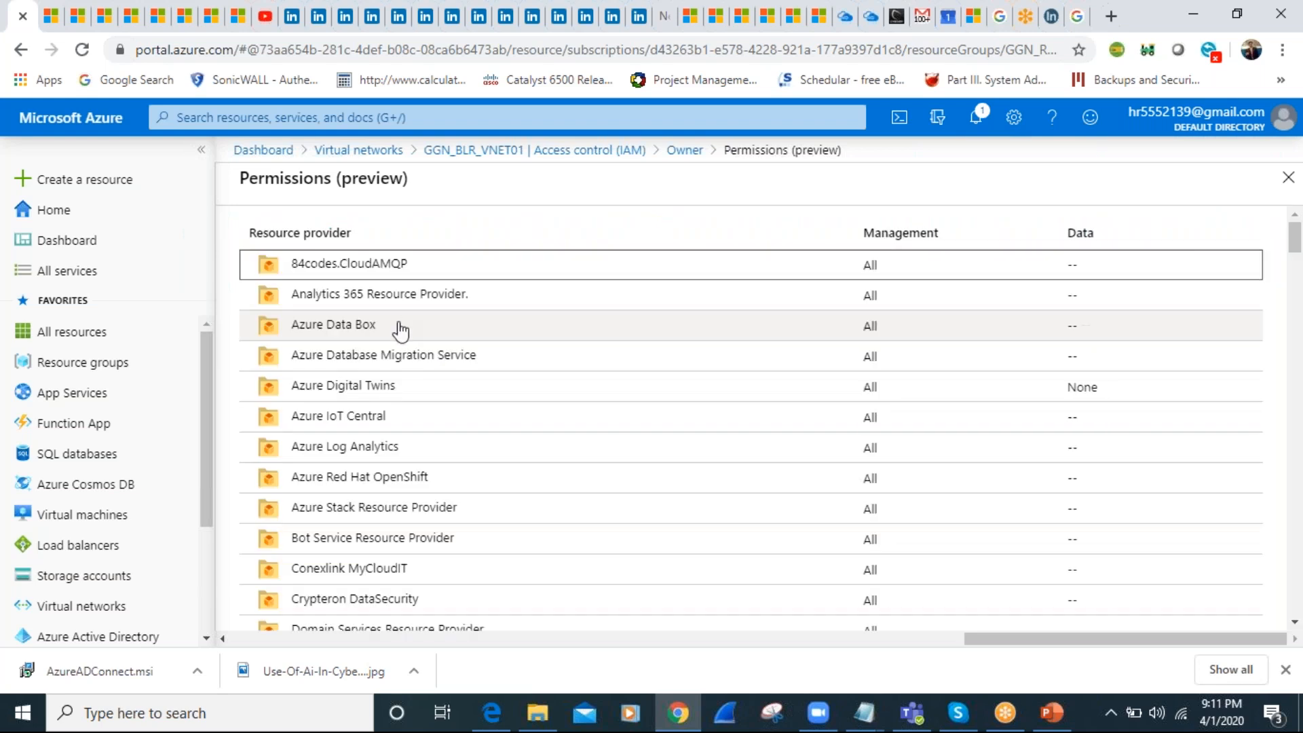
left_click(349, 332)
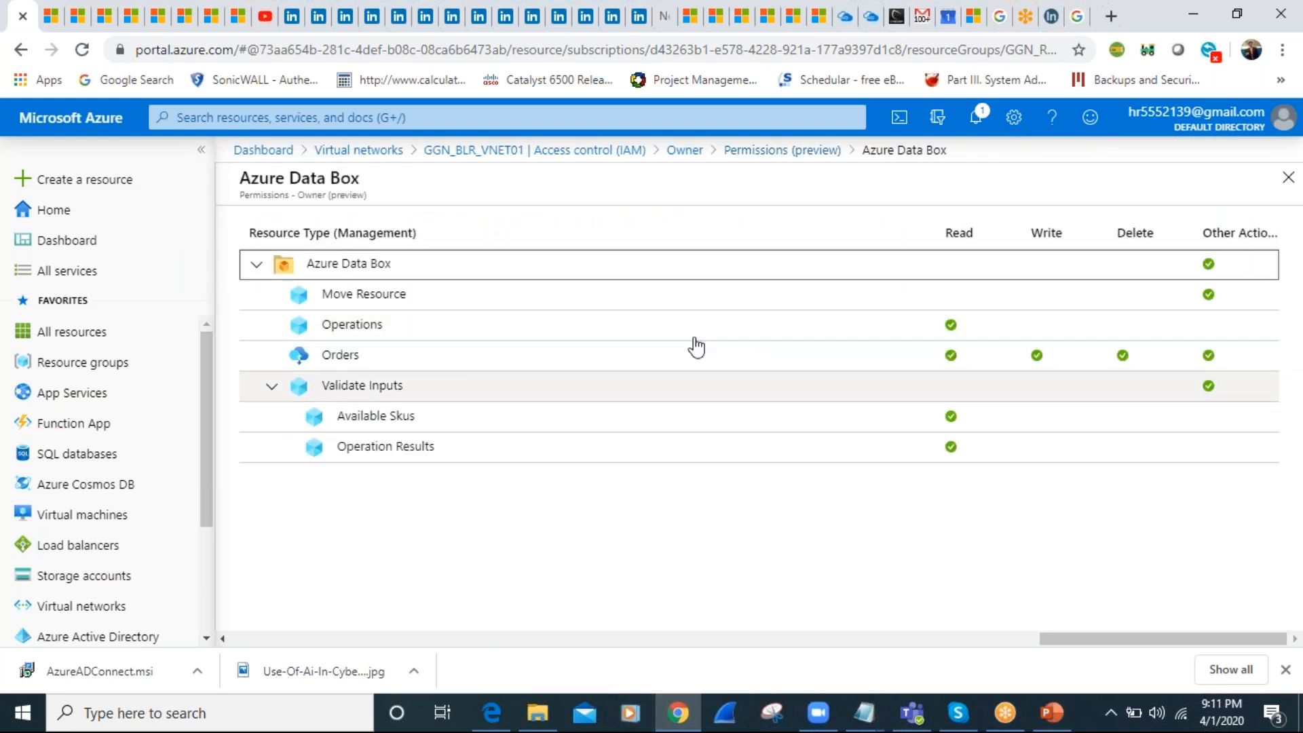
left_click(499, 10)
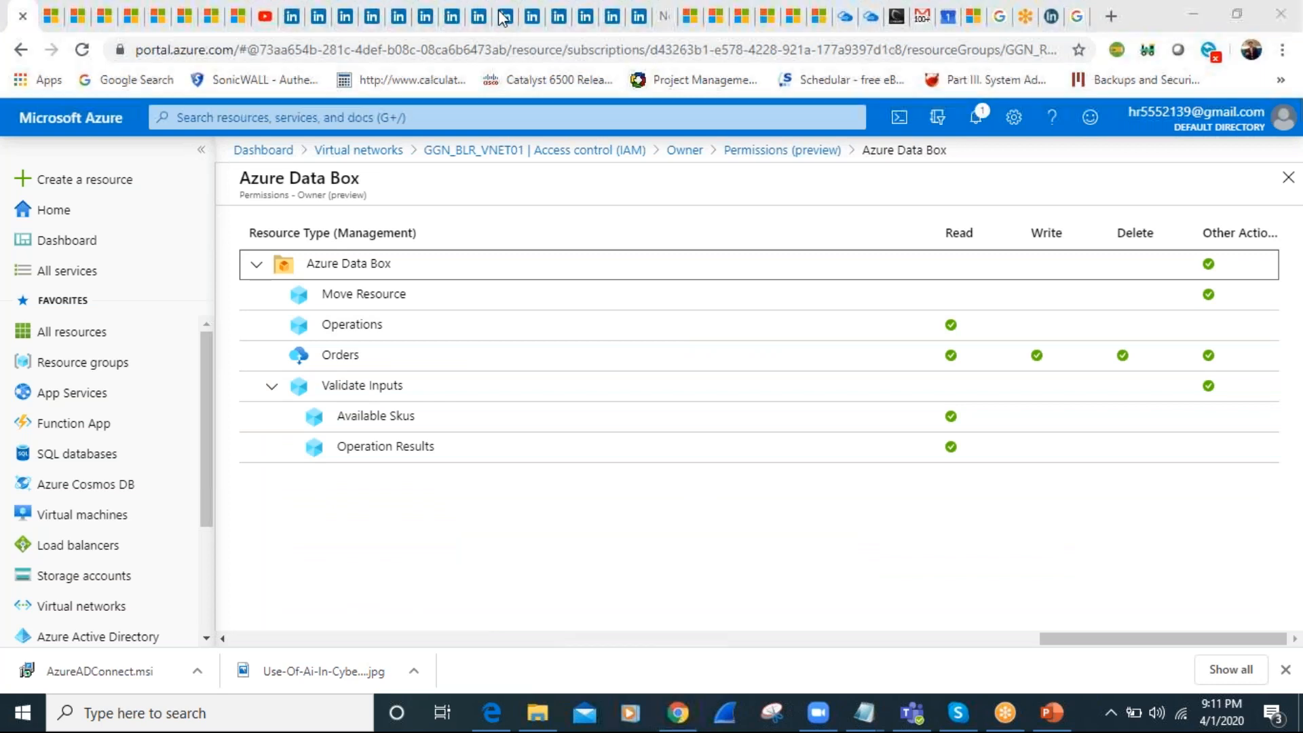
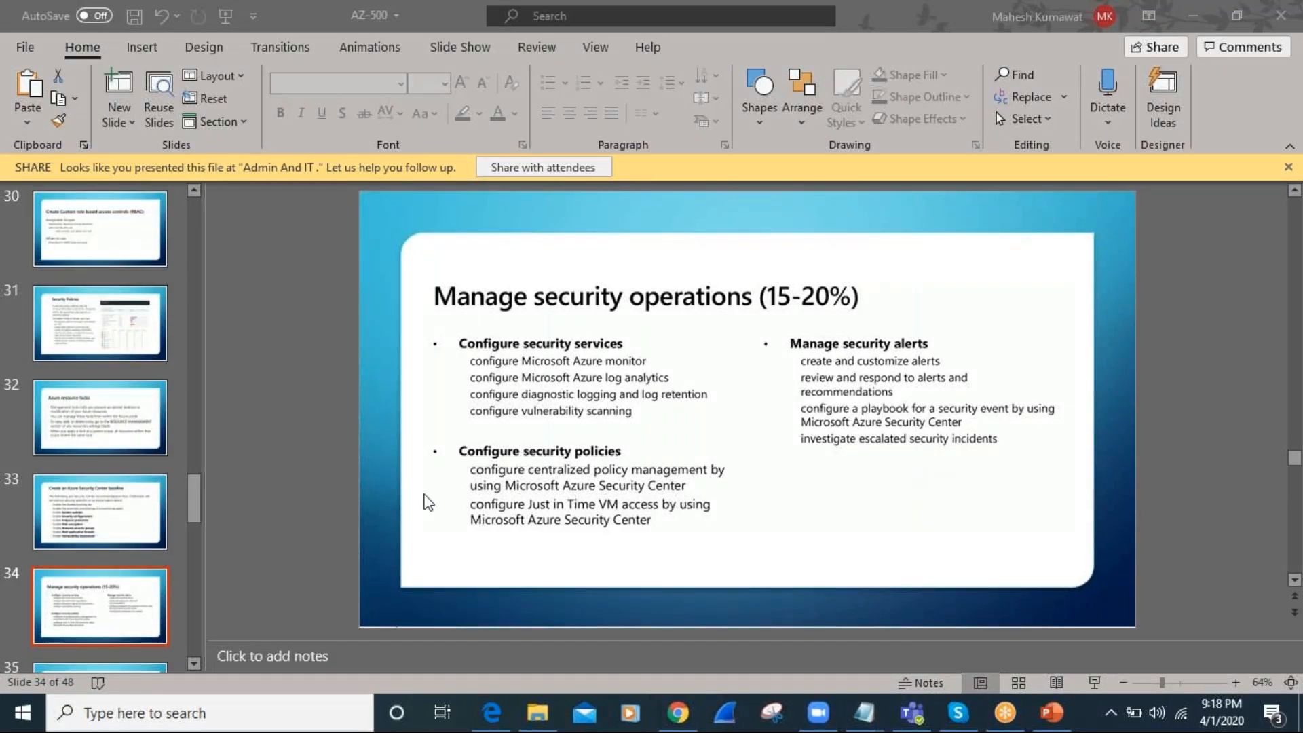
Show slide 33, "Create an Azure Security Center baseline", in the AZ-500 presentation
left_click(121, 516)
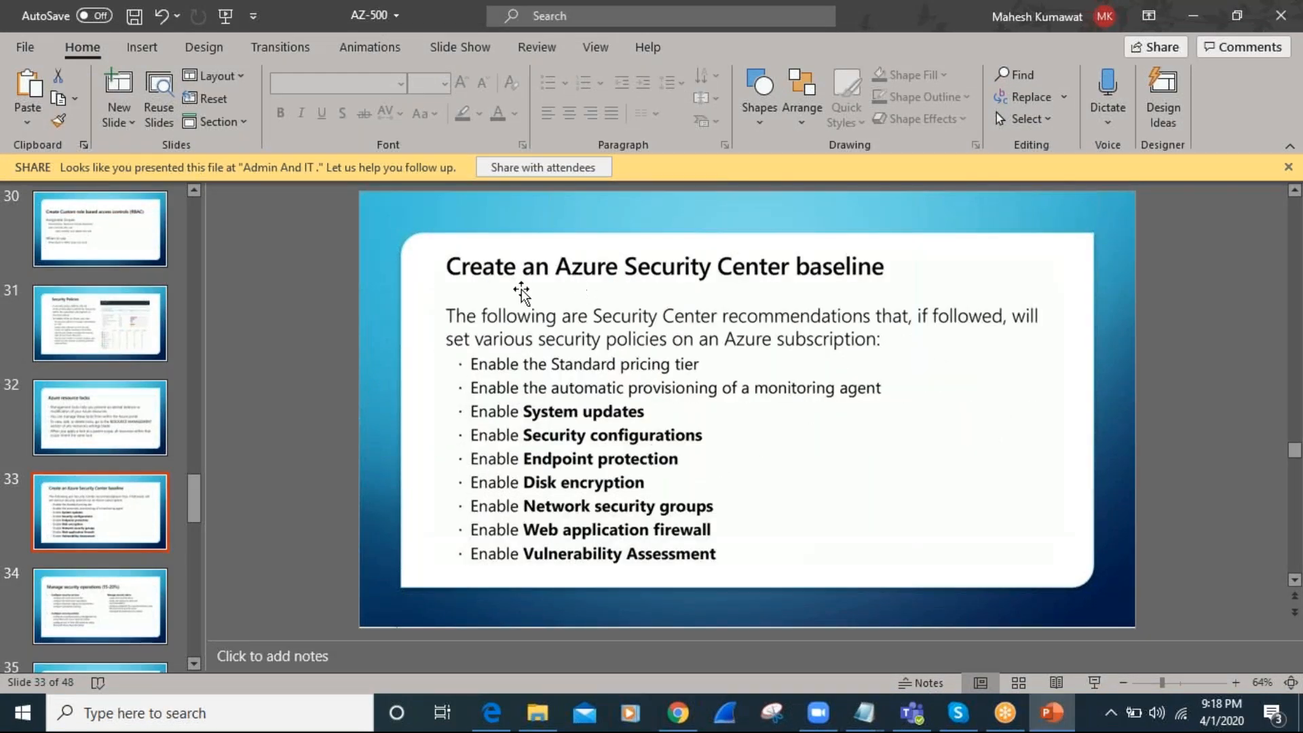
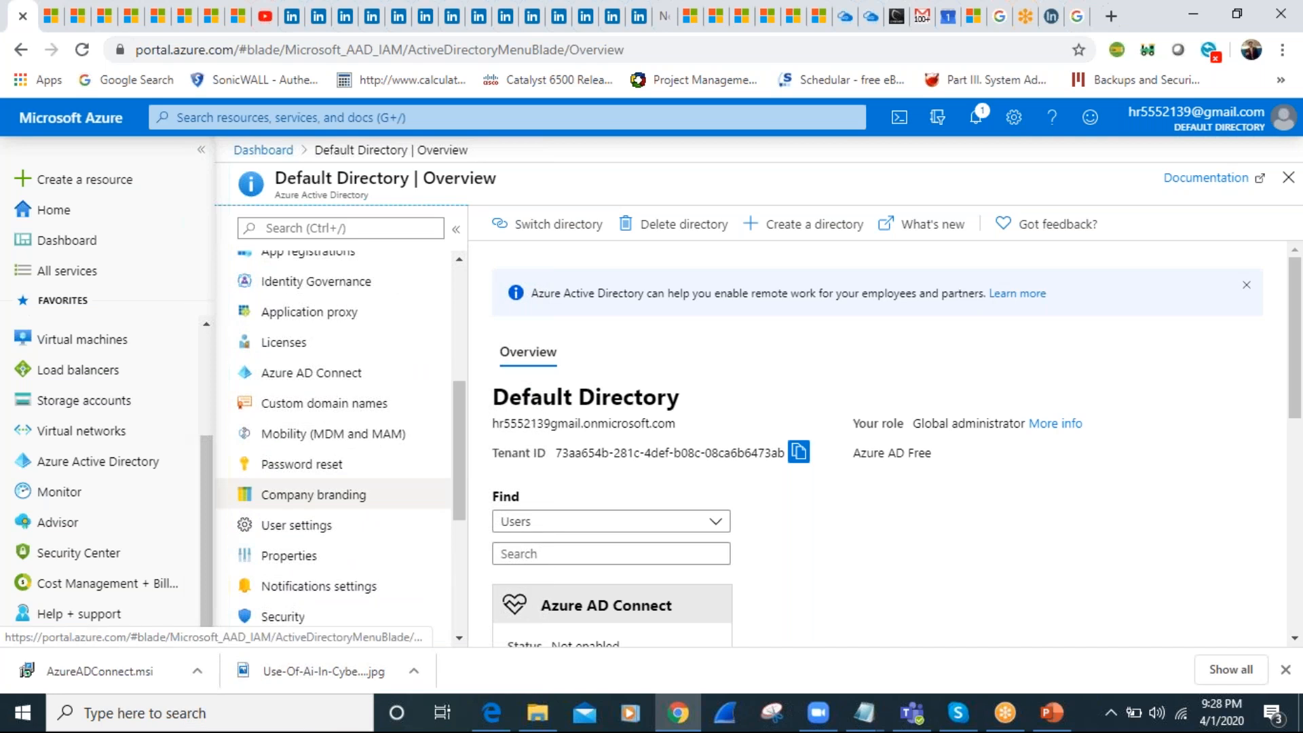
Show the Azure AD Connect page of the Default Directory
left_click(313, 373)
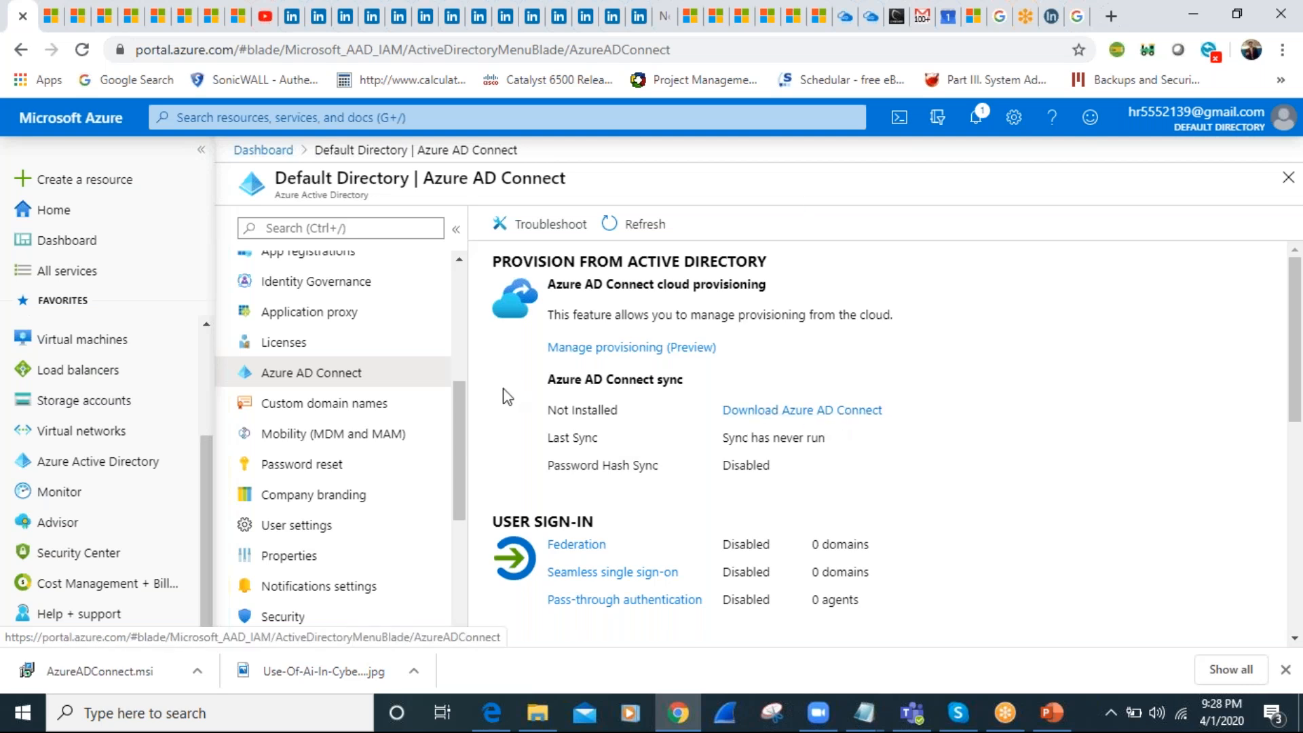
scroll(464, 442, "up", 1)
left_click_drag(464, 442, 459, 283)
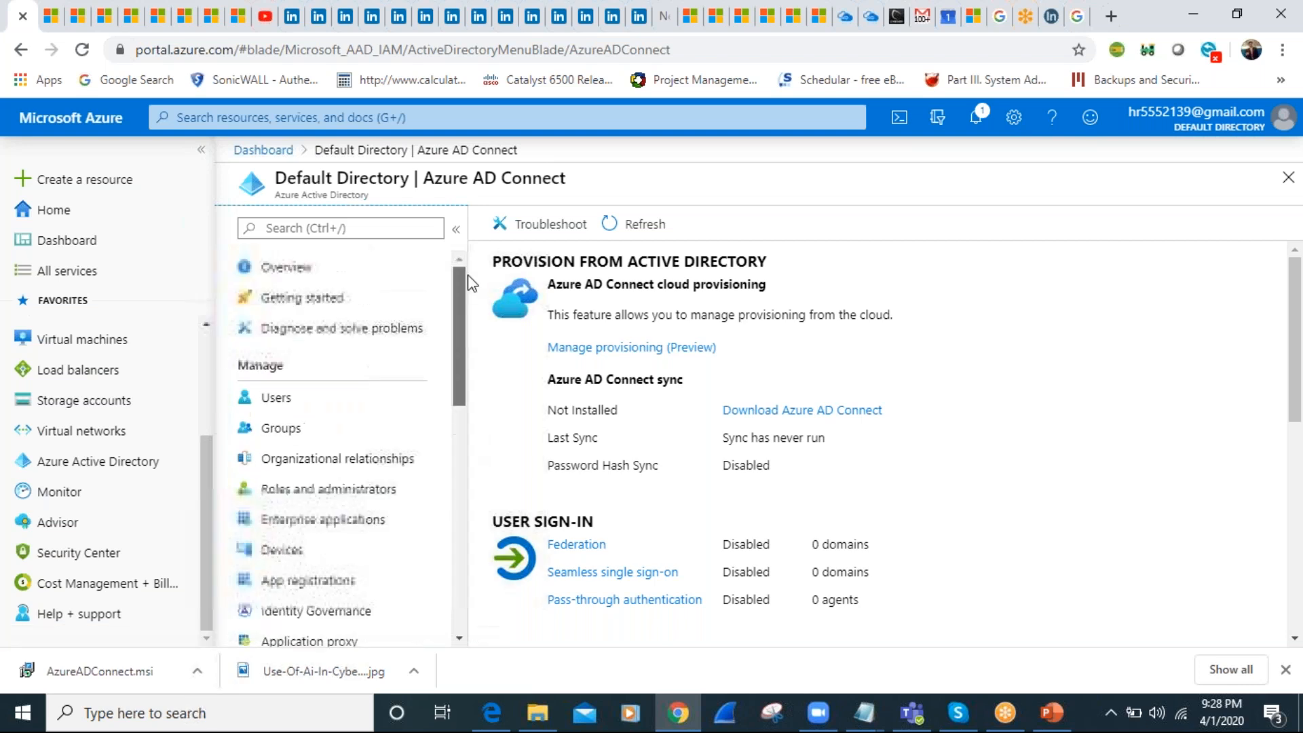
View the directory's All users and All groups pages, and return to the directory overview
left_click(291, 399)
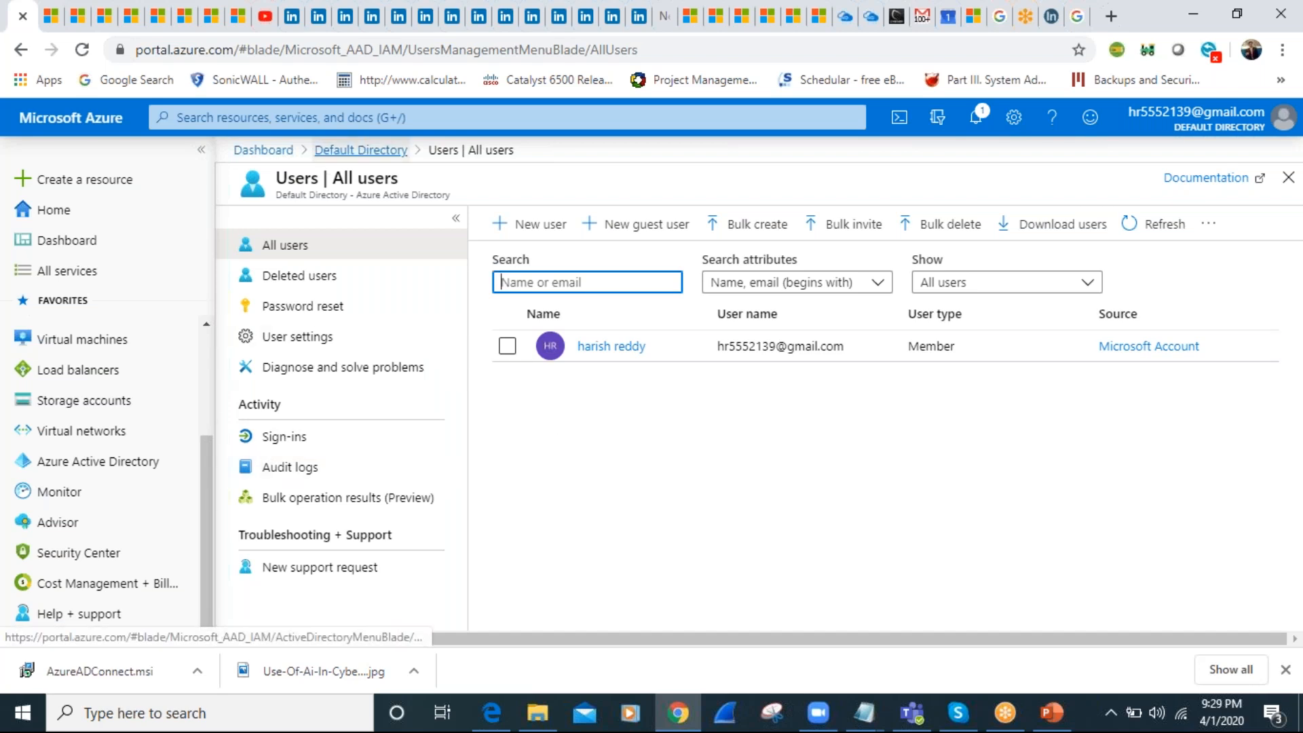
left_click(353, 150)
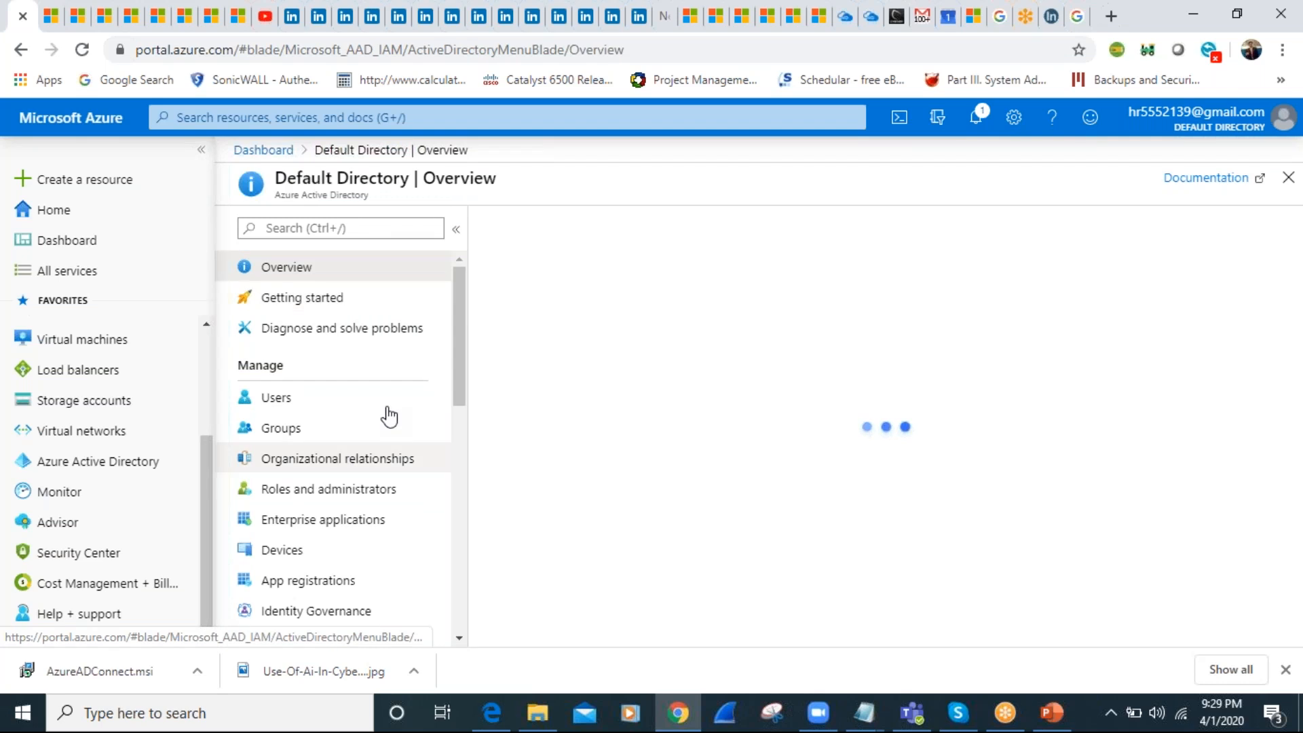
left_click(280, 429)
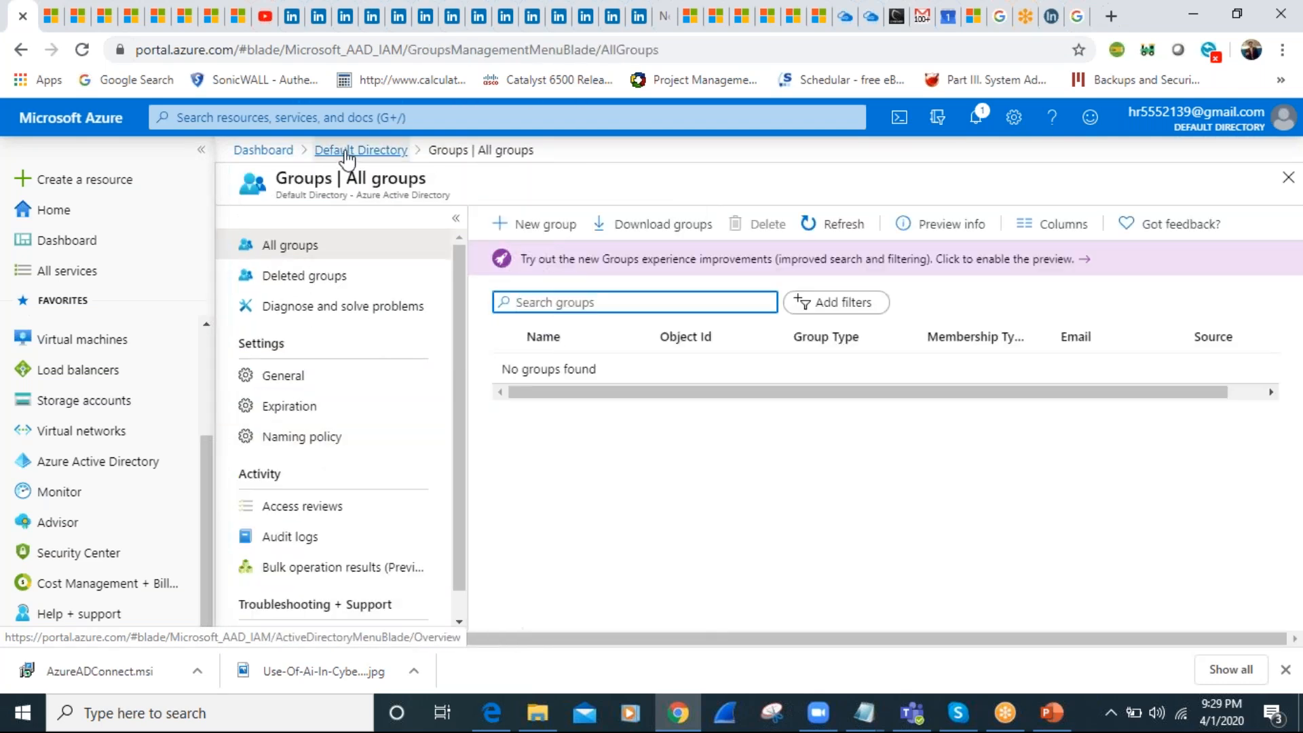
left_click(345, 151)
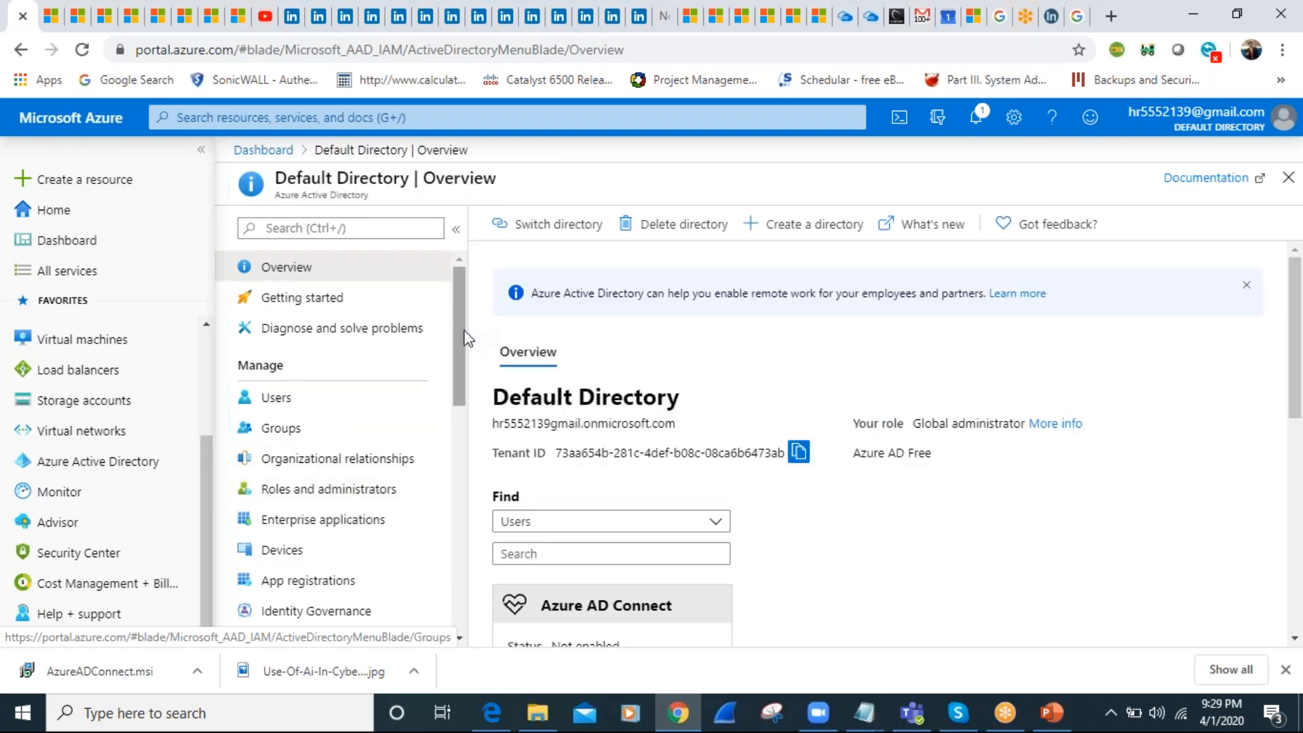
Look through the directory's management options, and open the Multi-Factor Authentication service by searching the portal for "multi"
left_click_drag(460, 342, 464, 412)
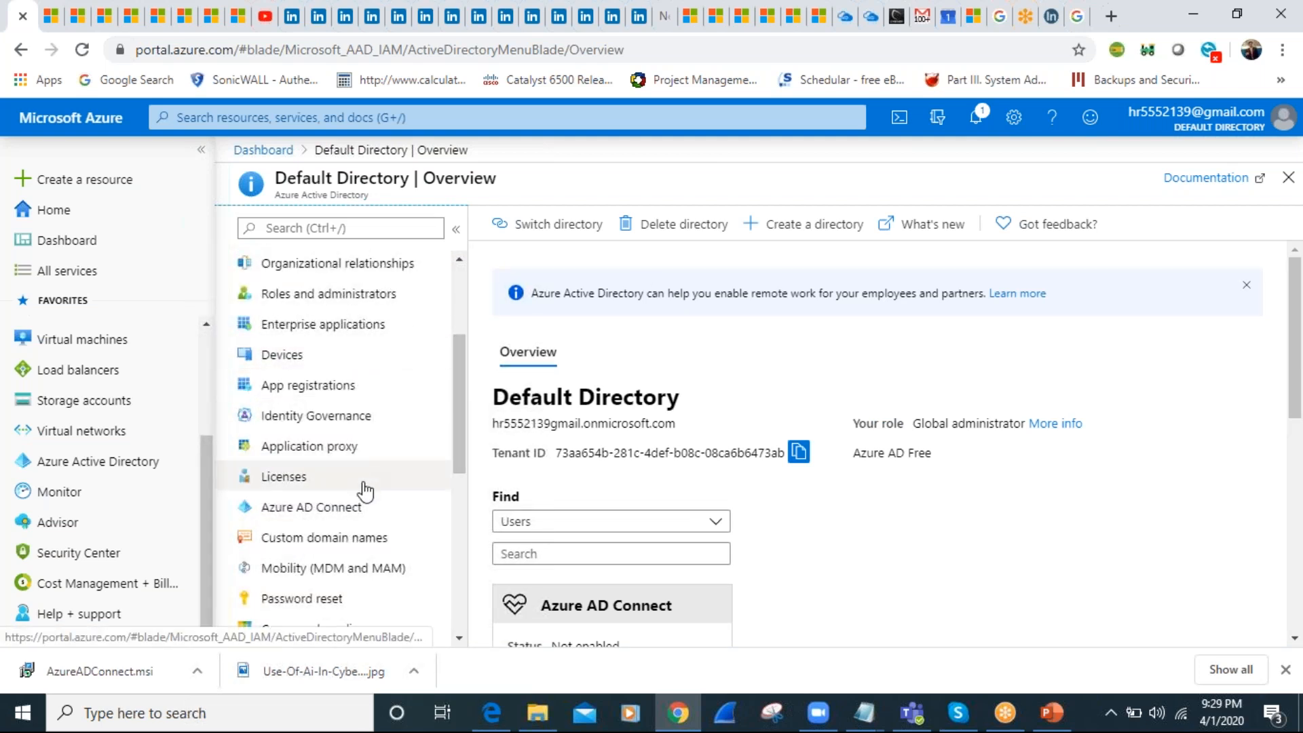
left_click_drag(462, 430, 473, 581)
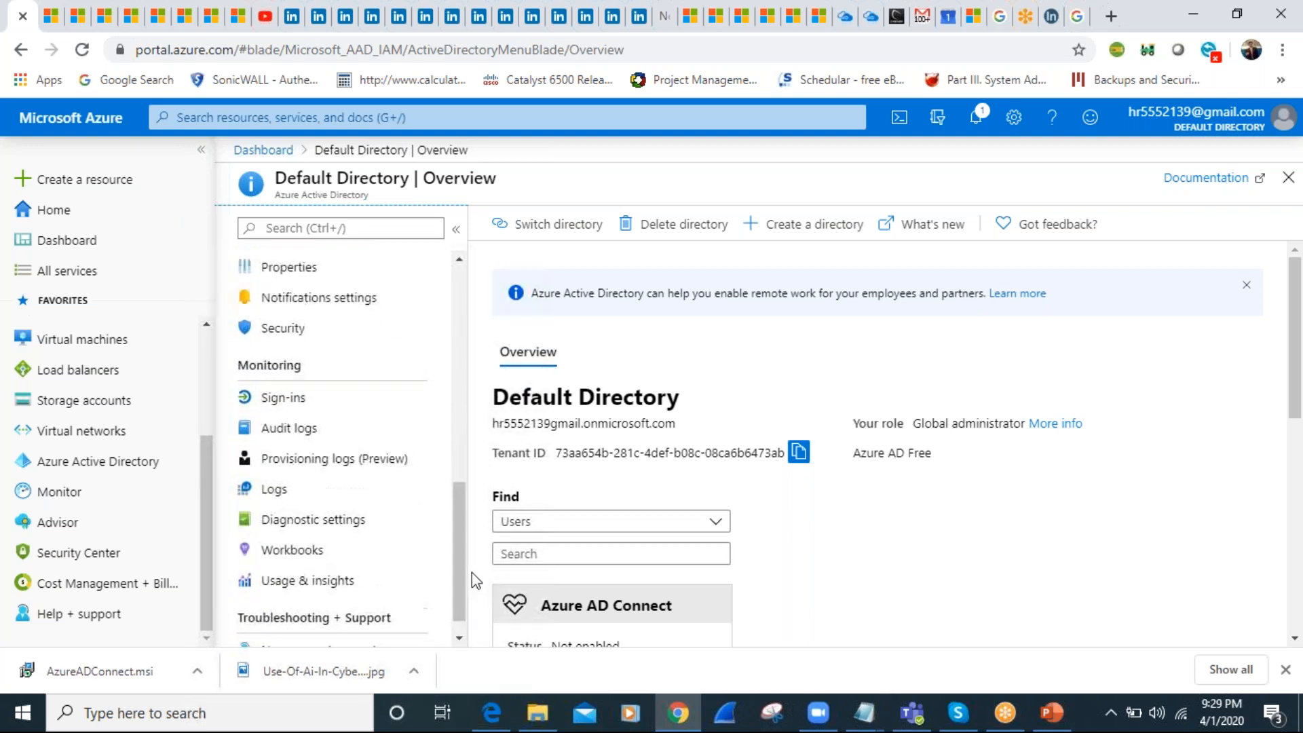
left_click(404, 119)
type("m")
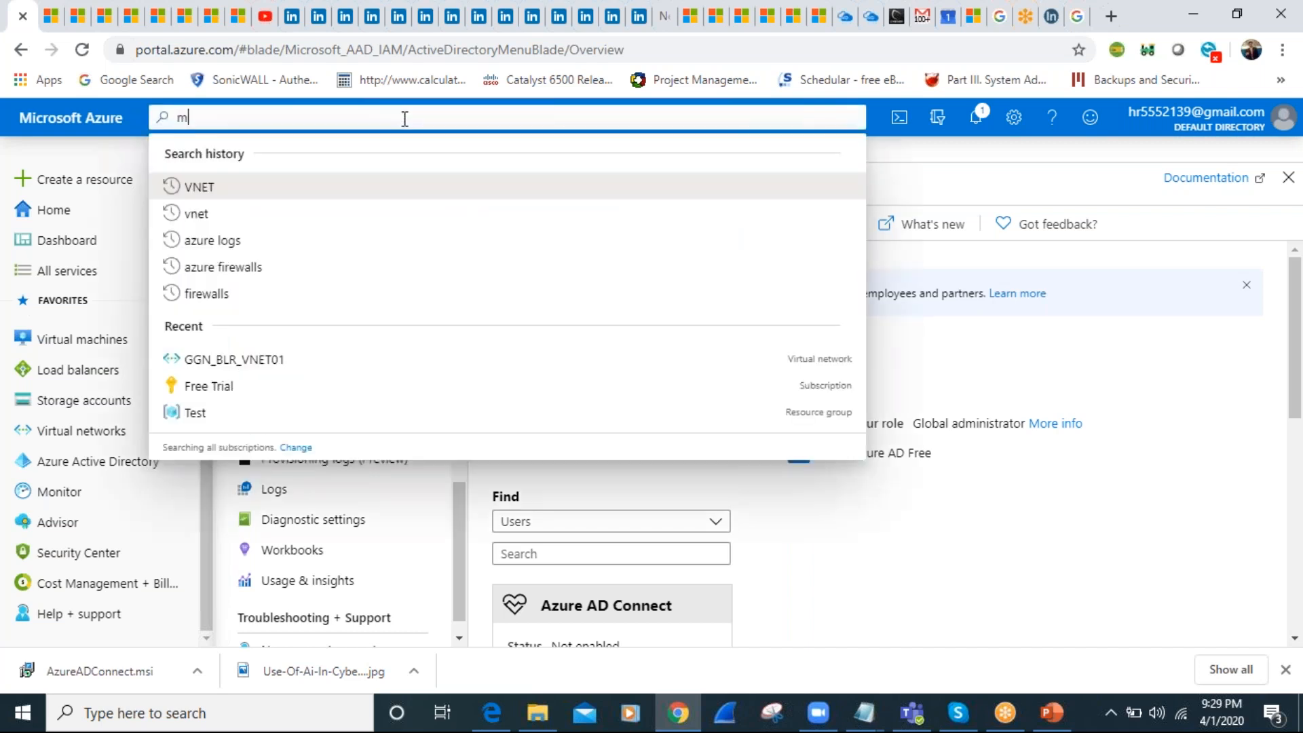
type("ulti")
left_click(303, 195)
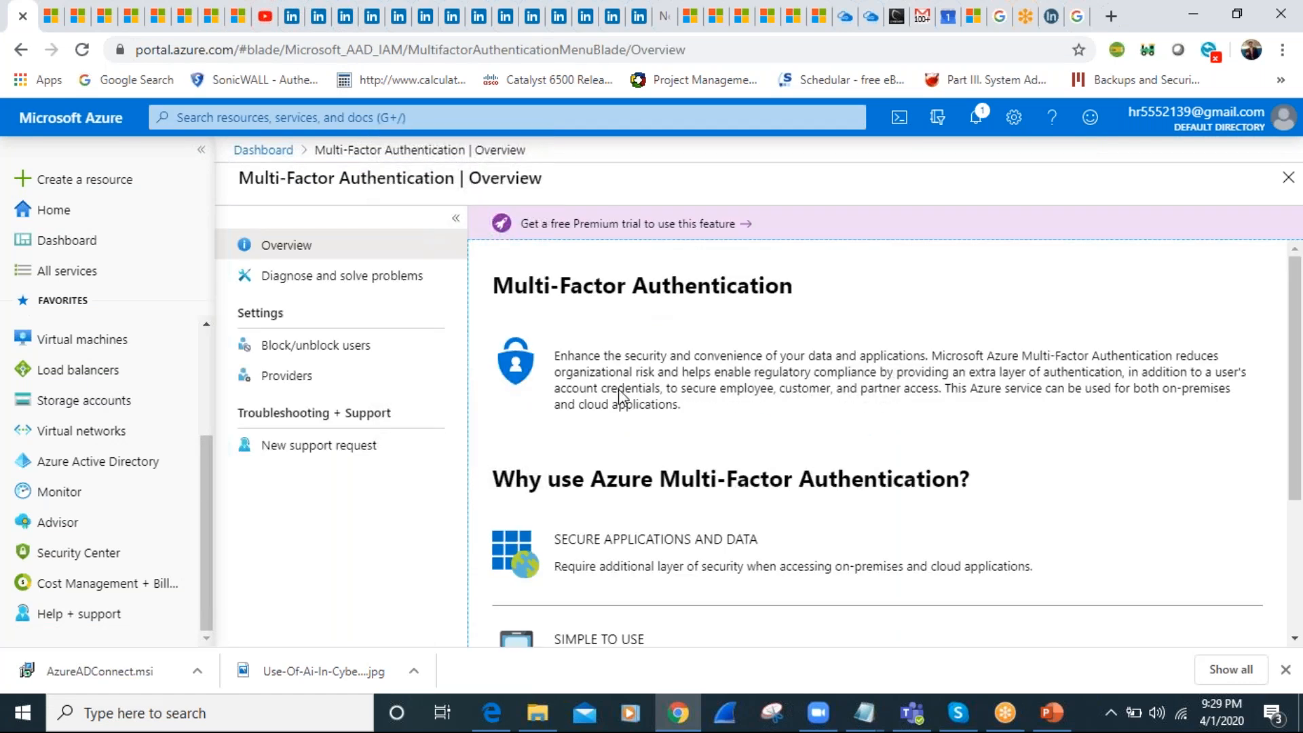
View the Block/unblock users and Providers pages of Multi-Factor Authentication, and return to its overview
left_click(327, 352)
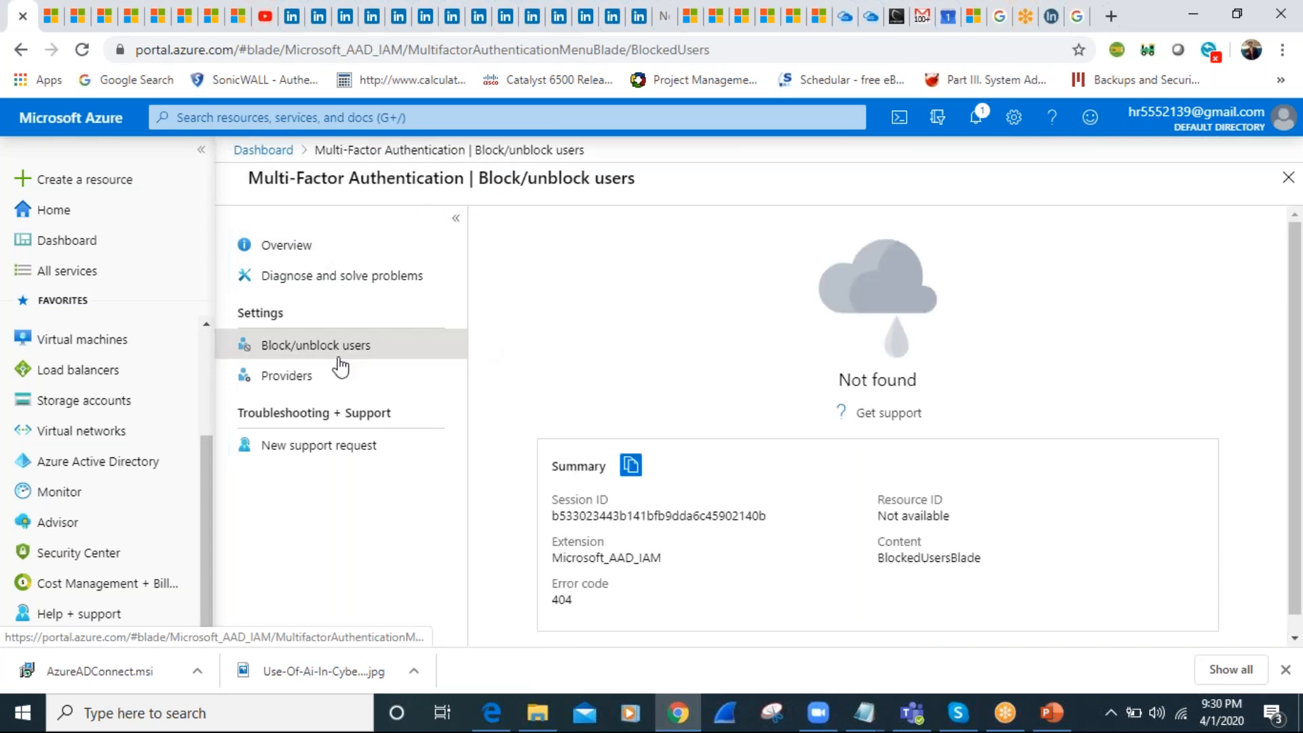
left_click(299, 376)
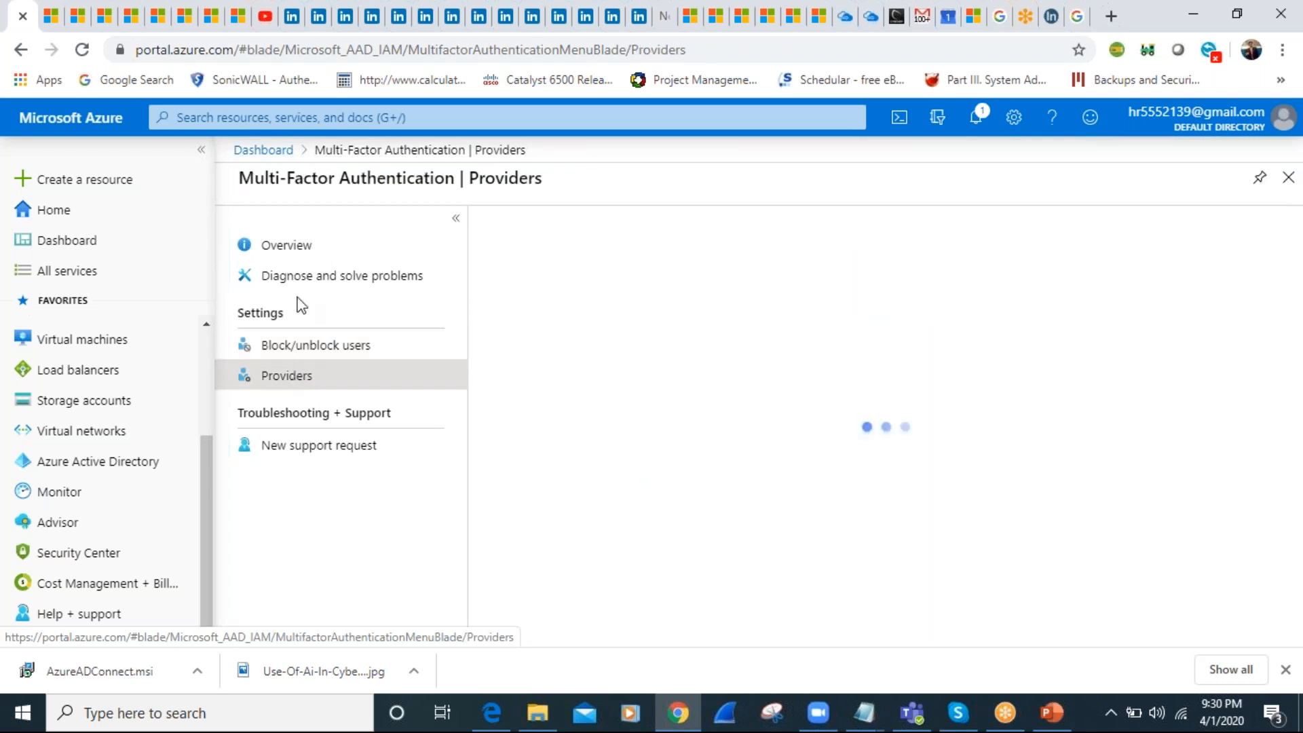
left_click(283, 249)
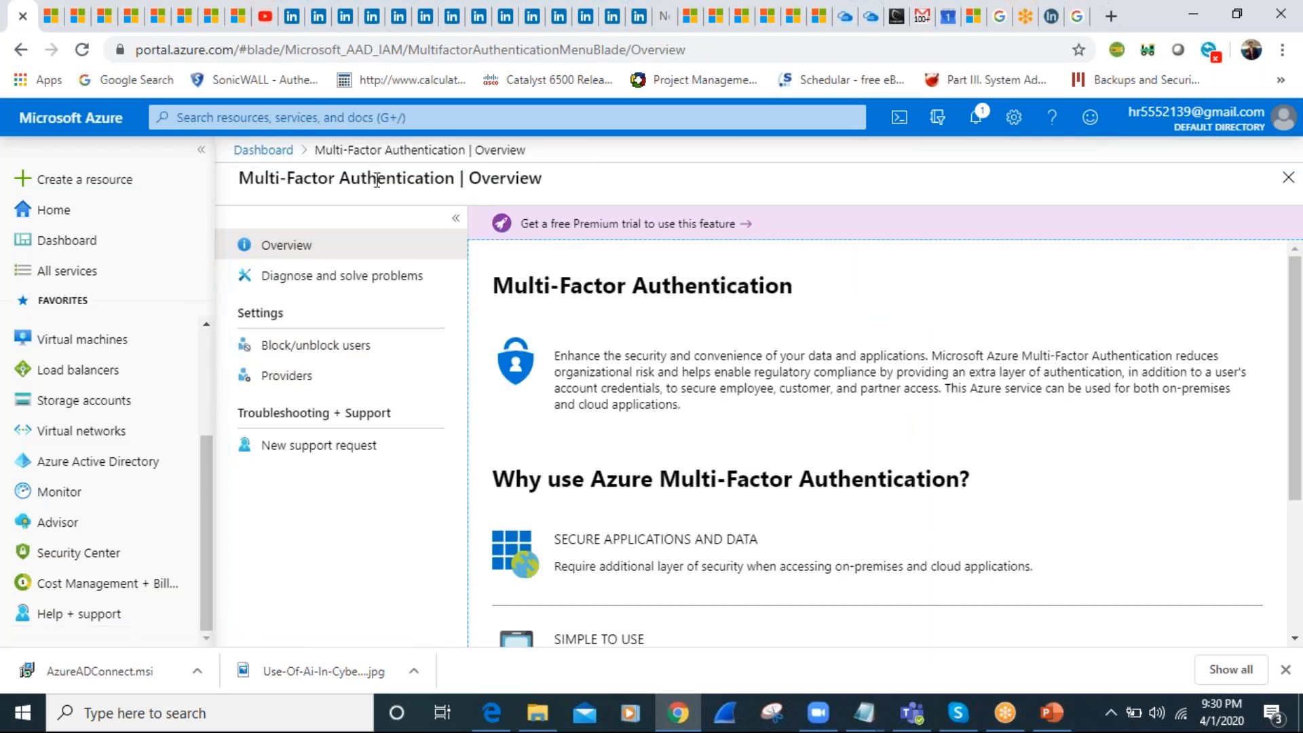
Show the free Premium trial plans, open the Azure AD Premium P2 information page, and return to the portal
left_click(1301, 327)
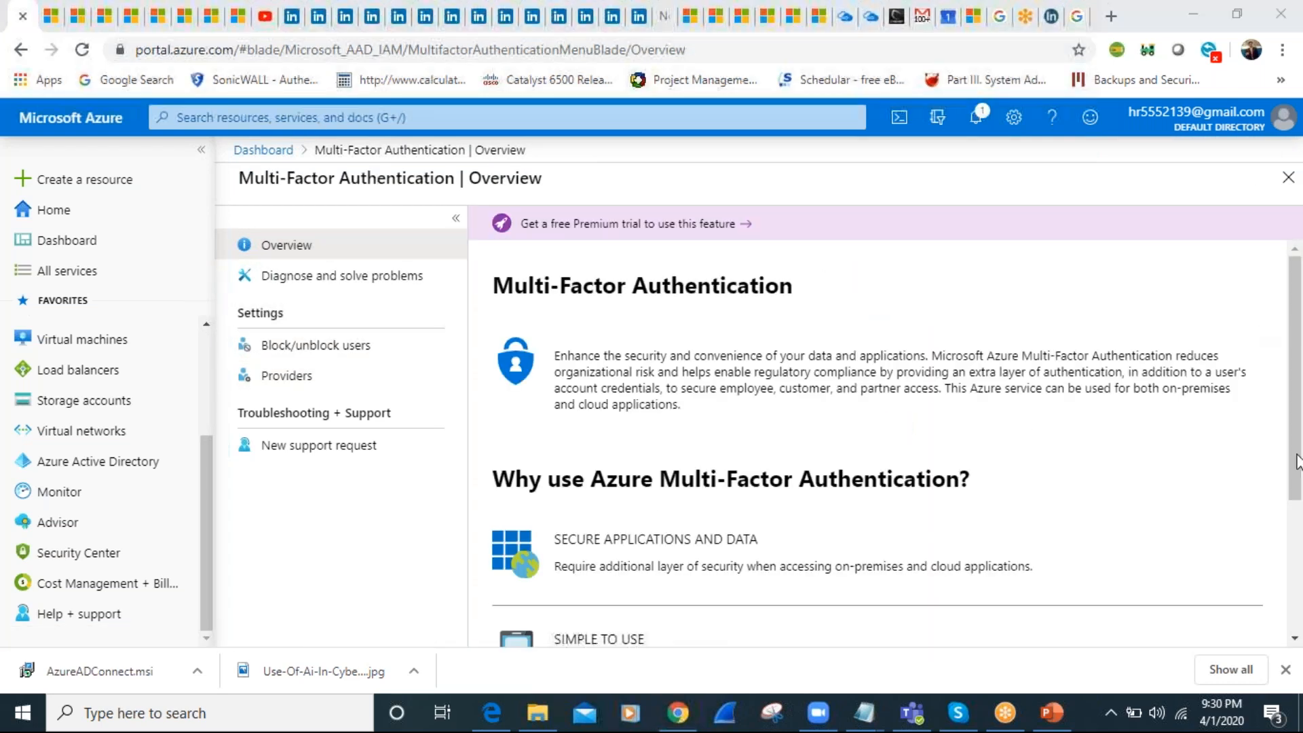
left_click(1292, 407)
scroll(1283, 475, "down", 3)
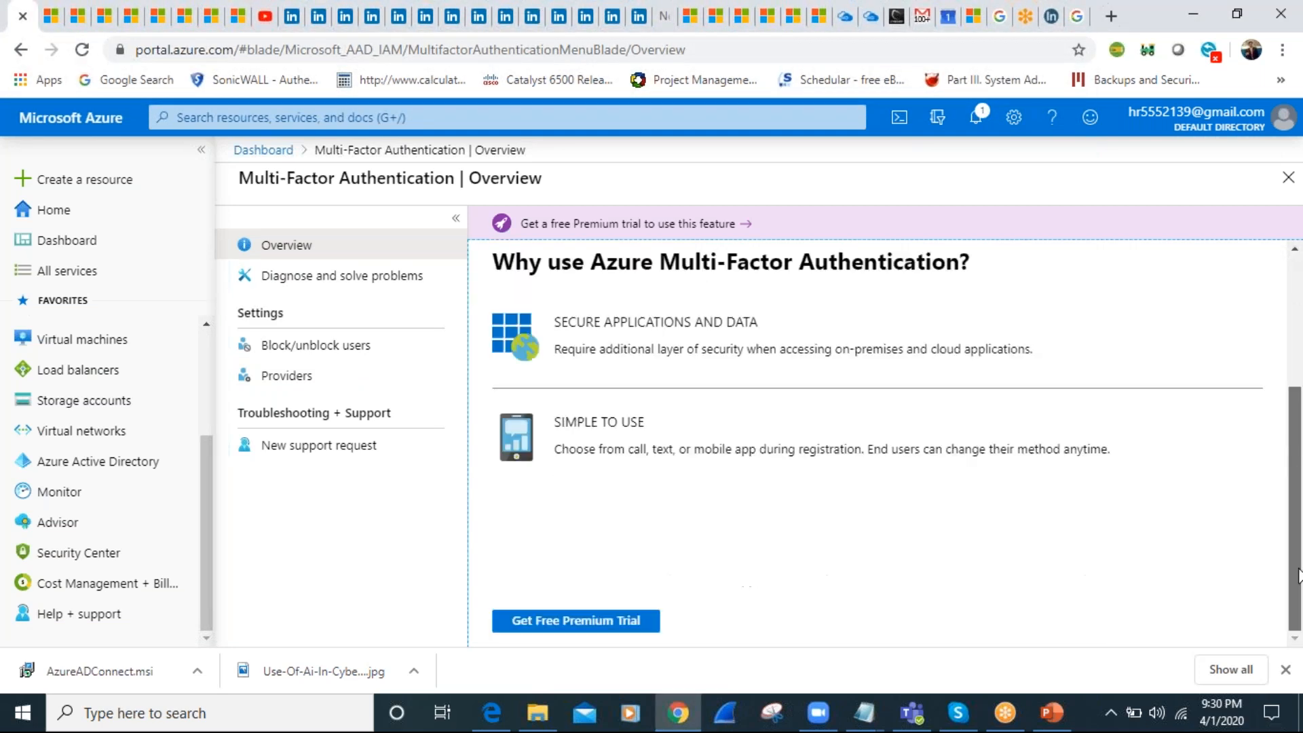
left_click(553, 631)
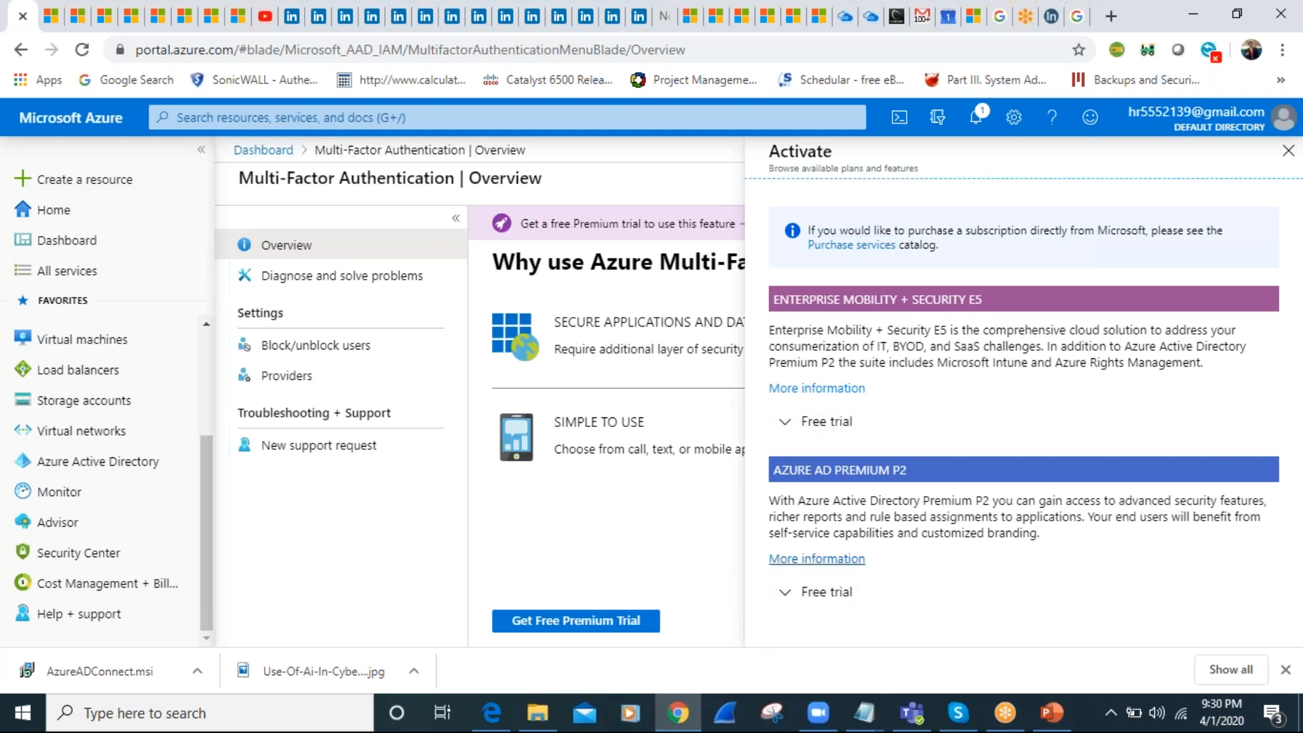
left_click(811, 558)
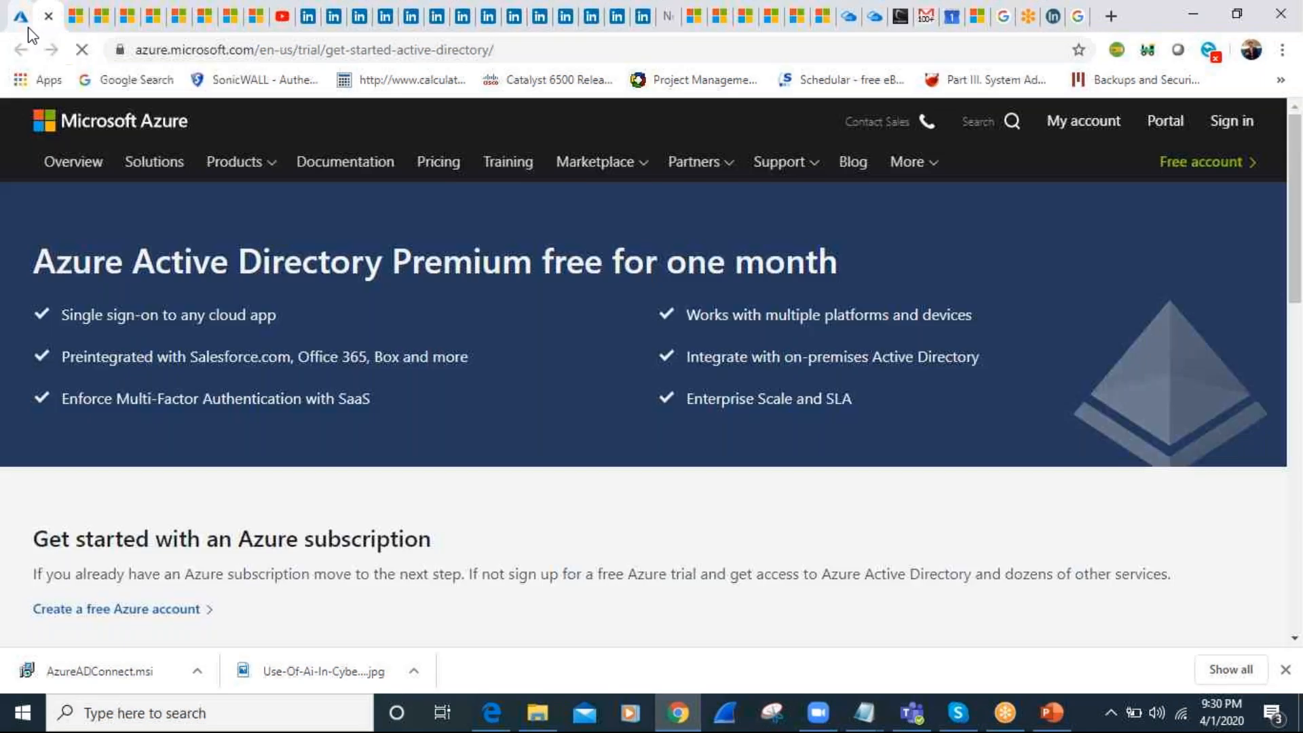
left_click(27, 26)
triple_click(561, 463)
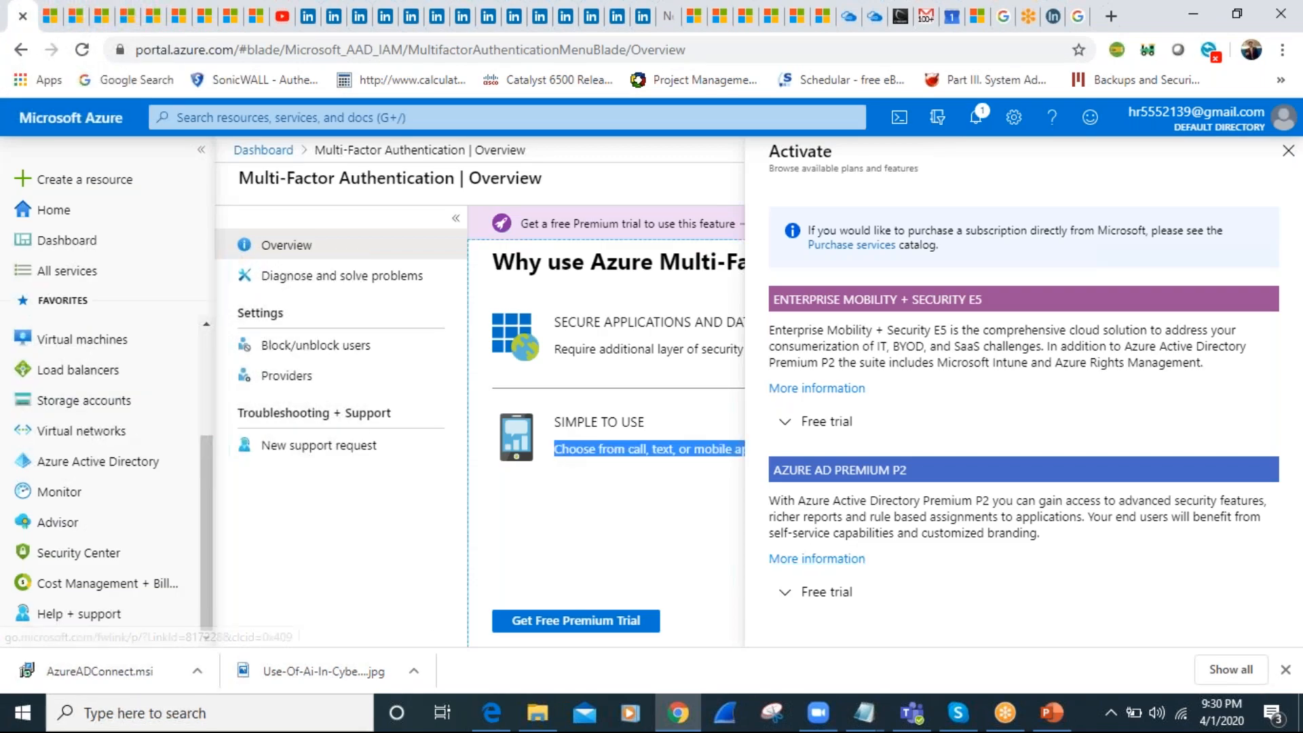
Return to the dashboard and open Azure Active Directory by searching the portal for "active"
left_click(272, 150)
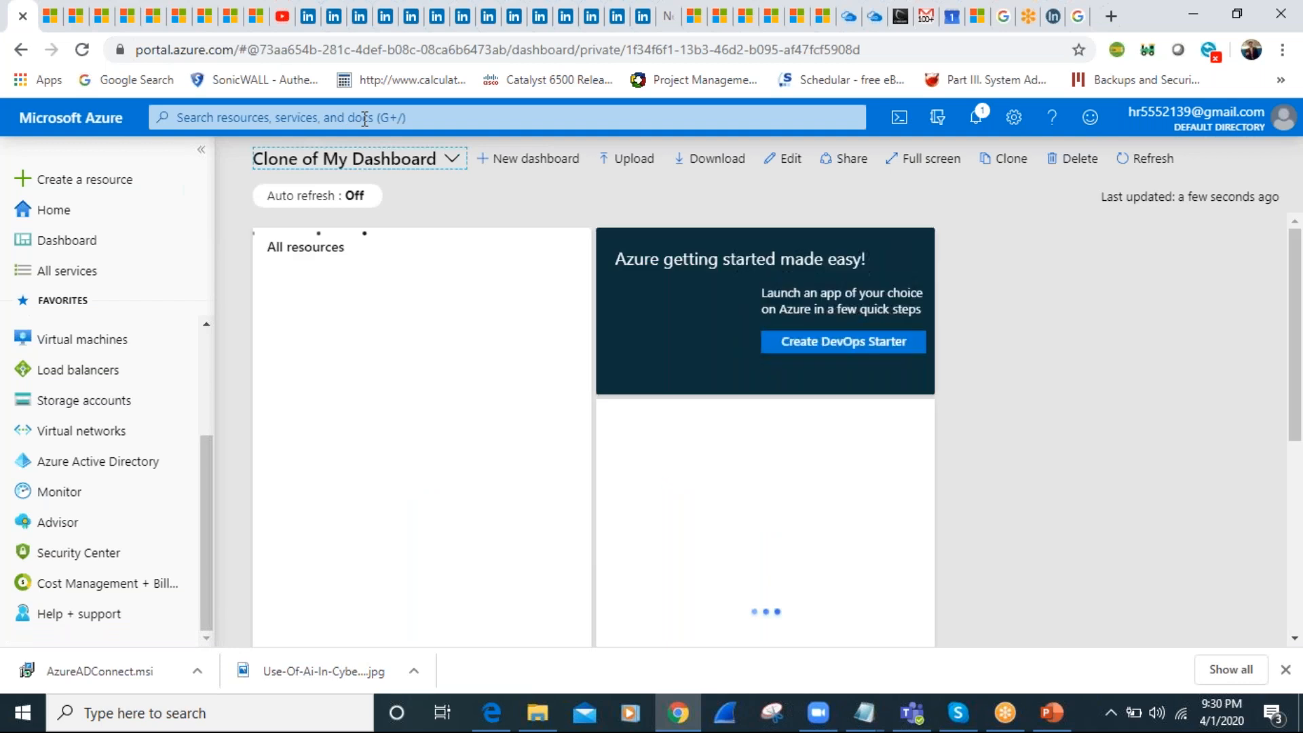
left_click(364, 119)
type("a")
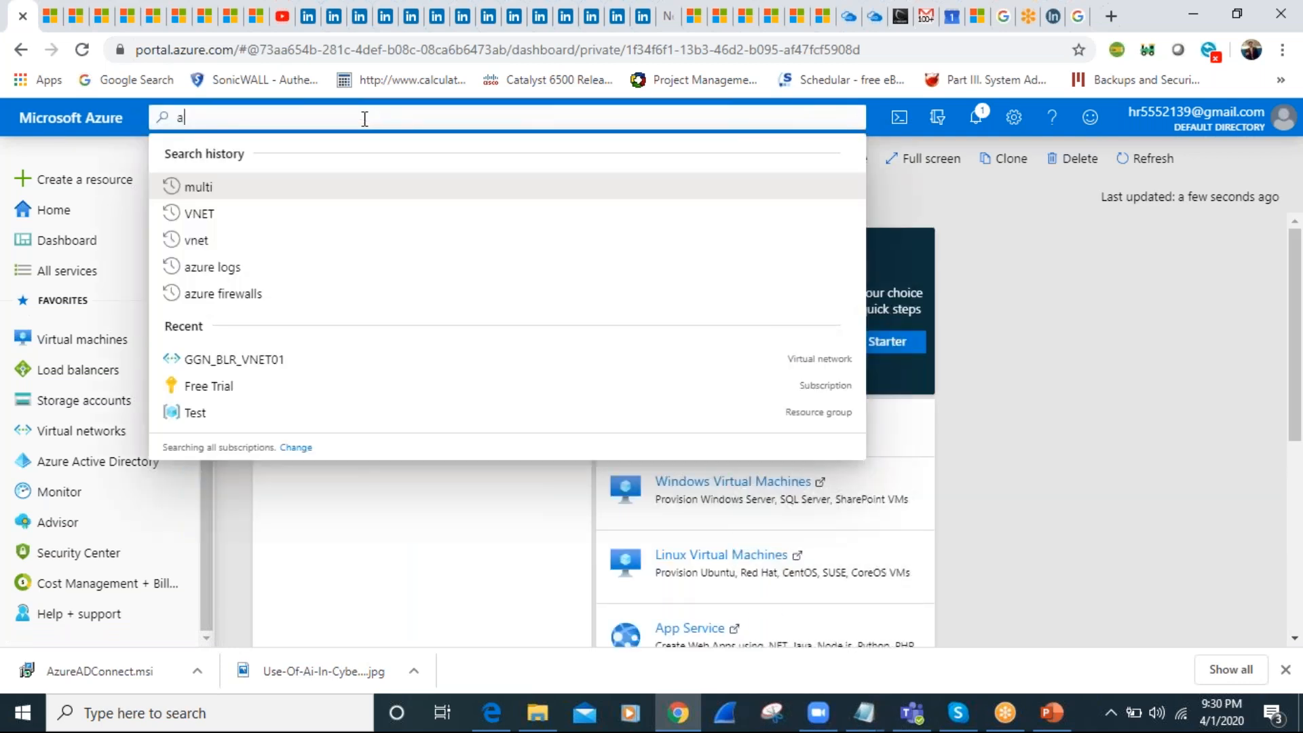
type("ctive")
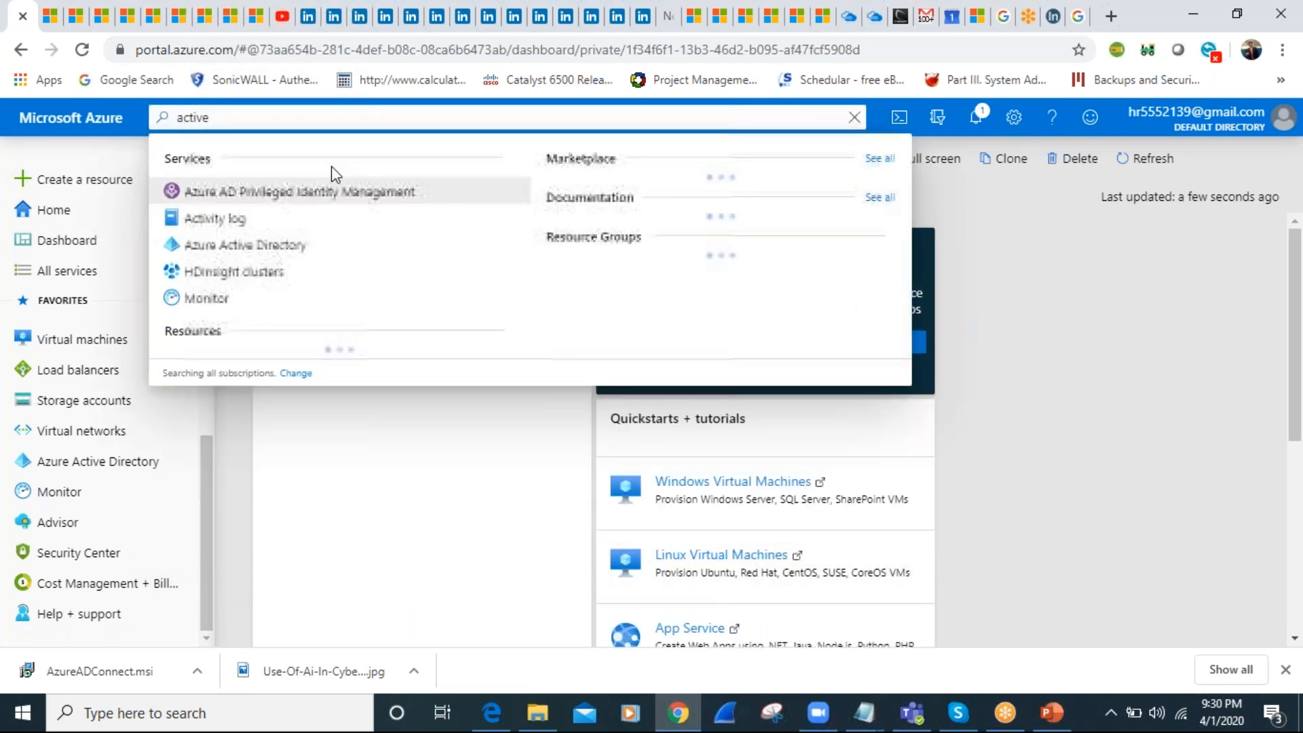
left_click(259, 249)
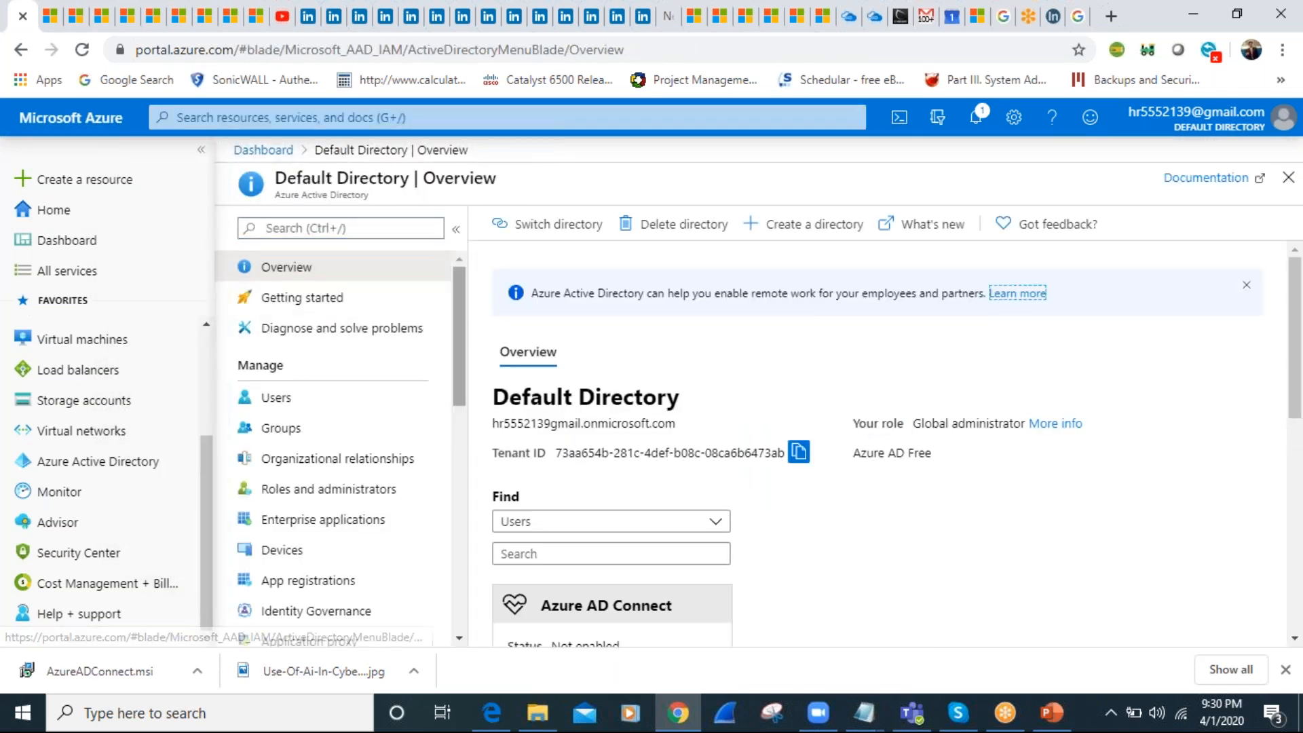
Open the directory's Identity Governance page and return to the Default Directory overview
left_click_drag(458, 326, 467, 422)
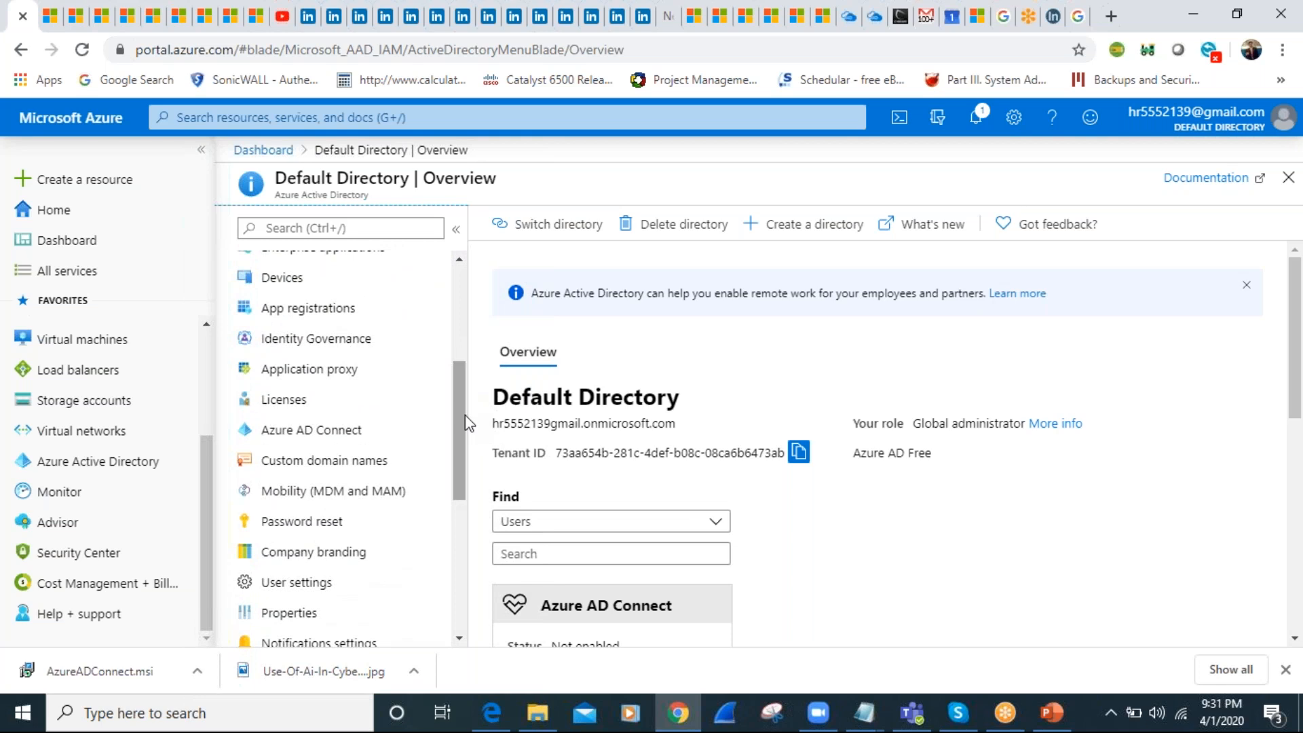
left_click_drag(468, 421, 454, 447)
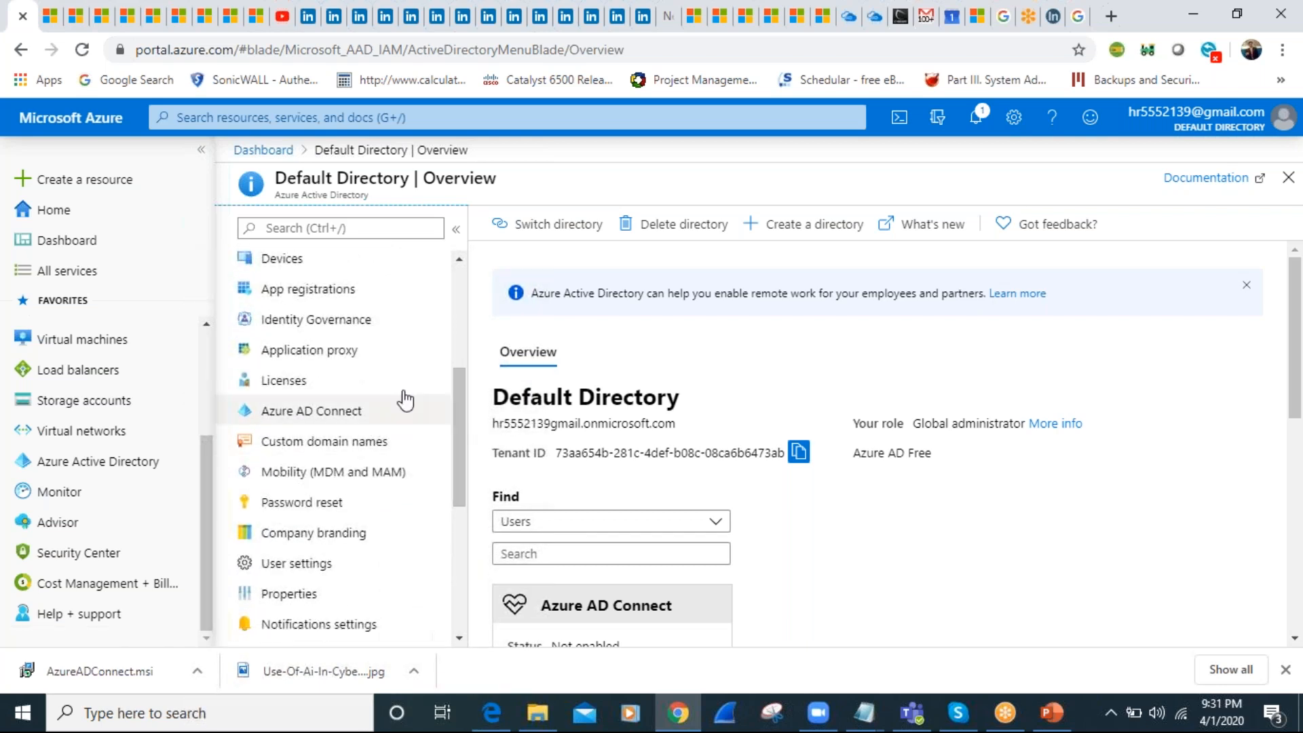
left_click(329, 323)
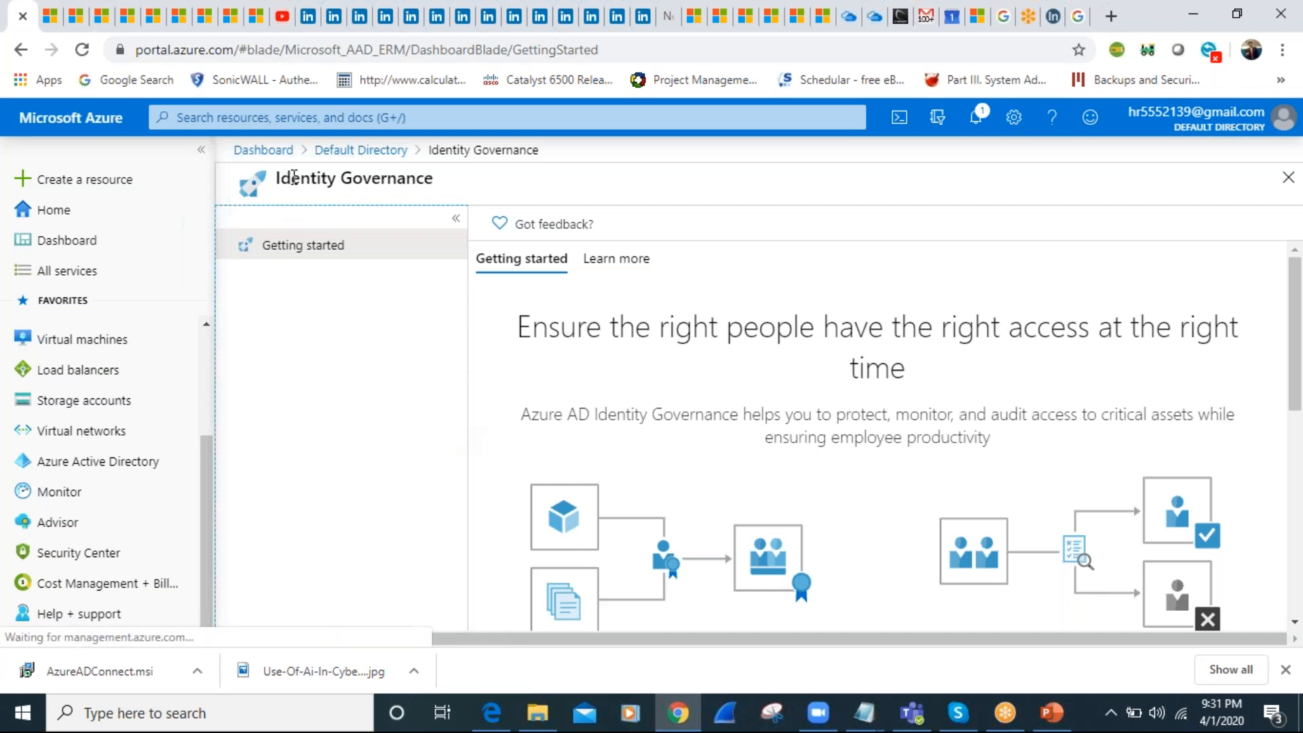
left_click(338, 160)
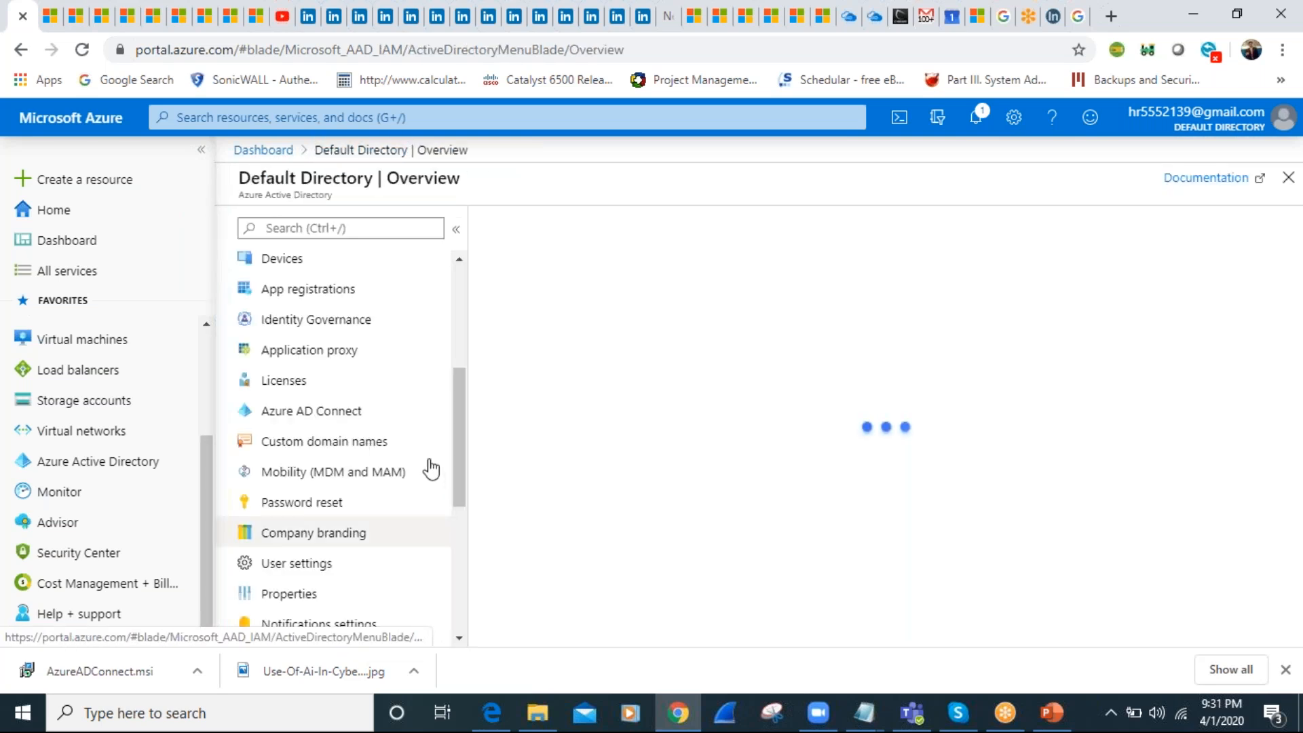
Open the directory's Usage & insights page under Monitoring, and return to the Default Directory overview
left_click_drag(461, 468, 458, 607)
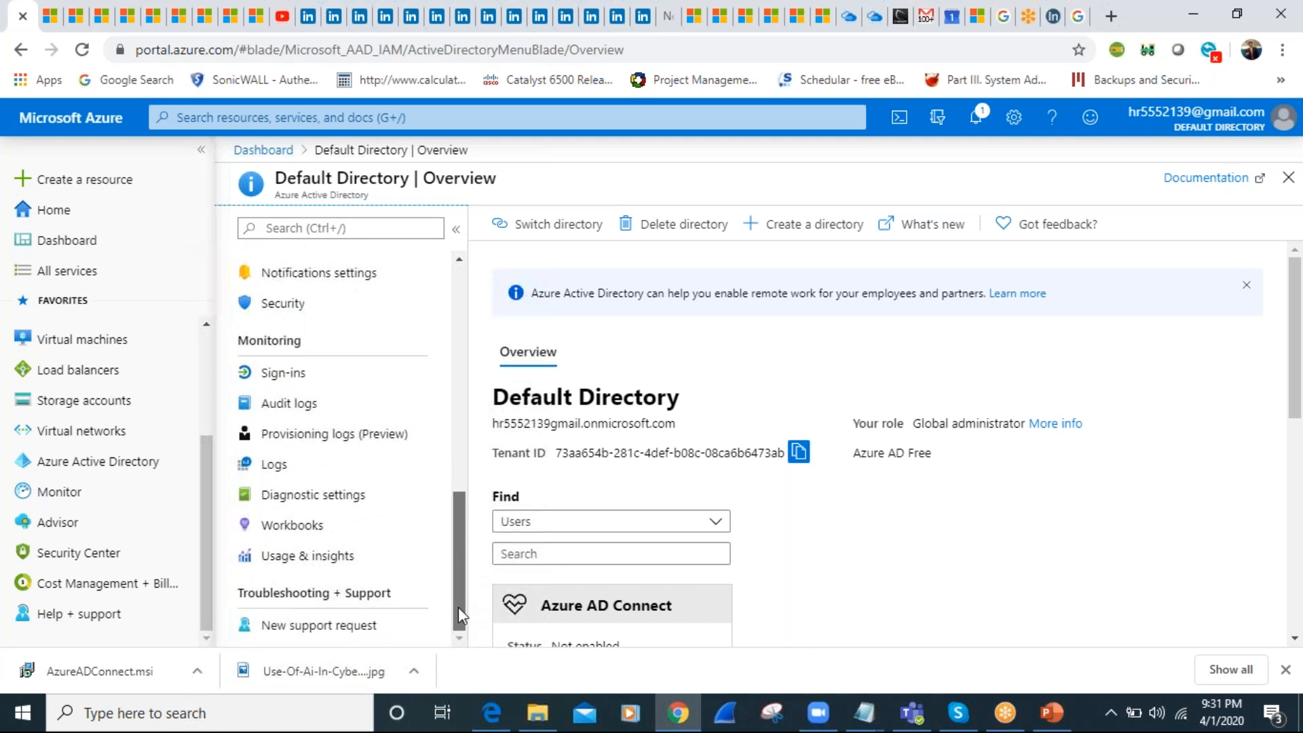
left_click(288, 557)
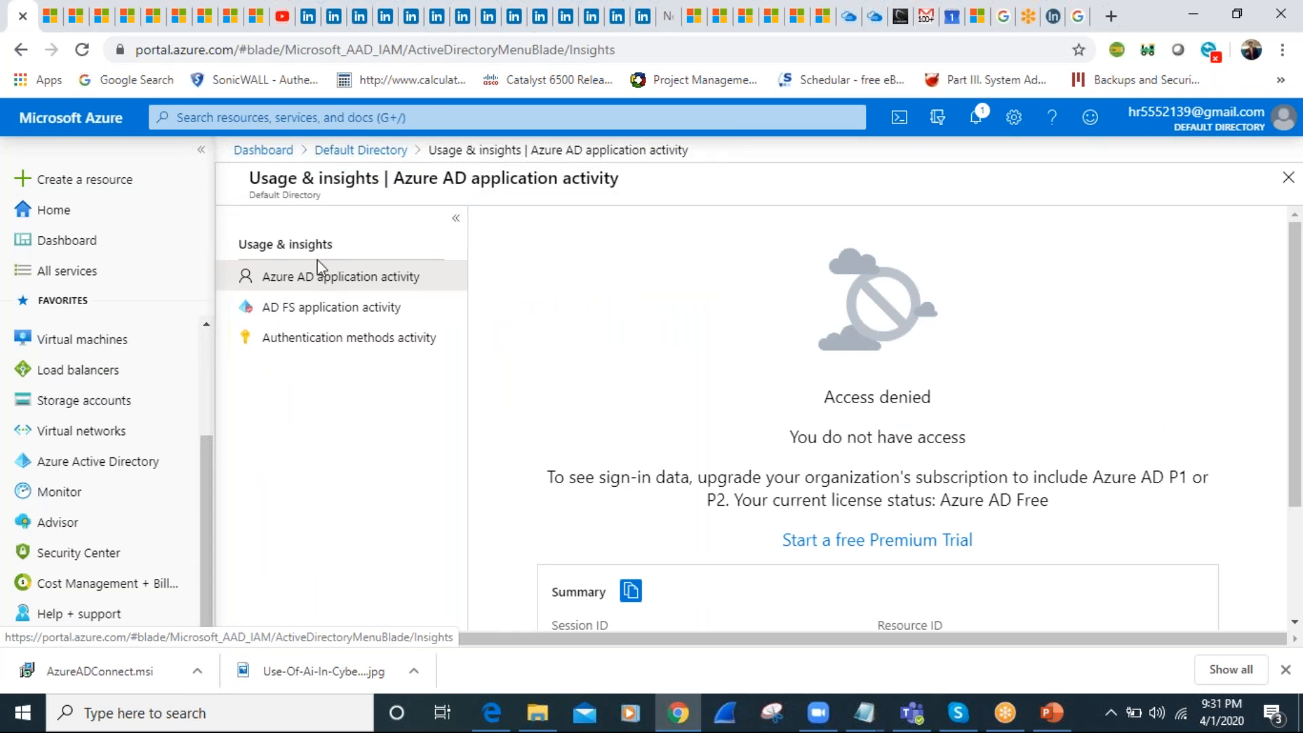
left_click(337, 151)
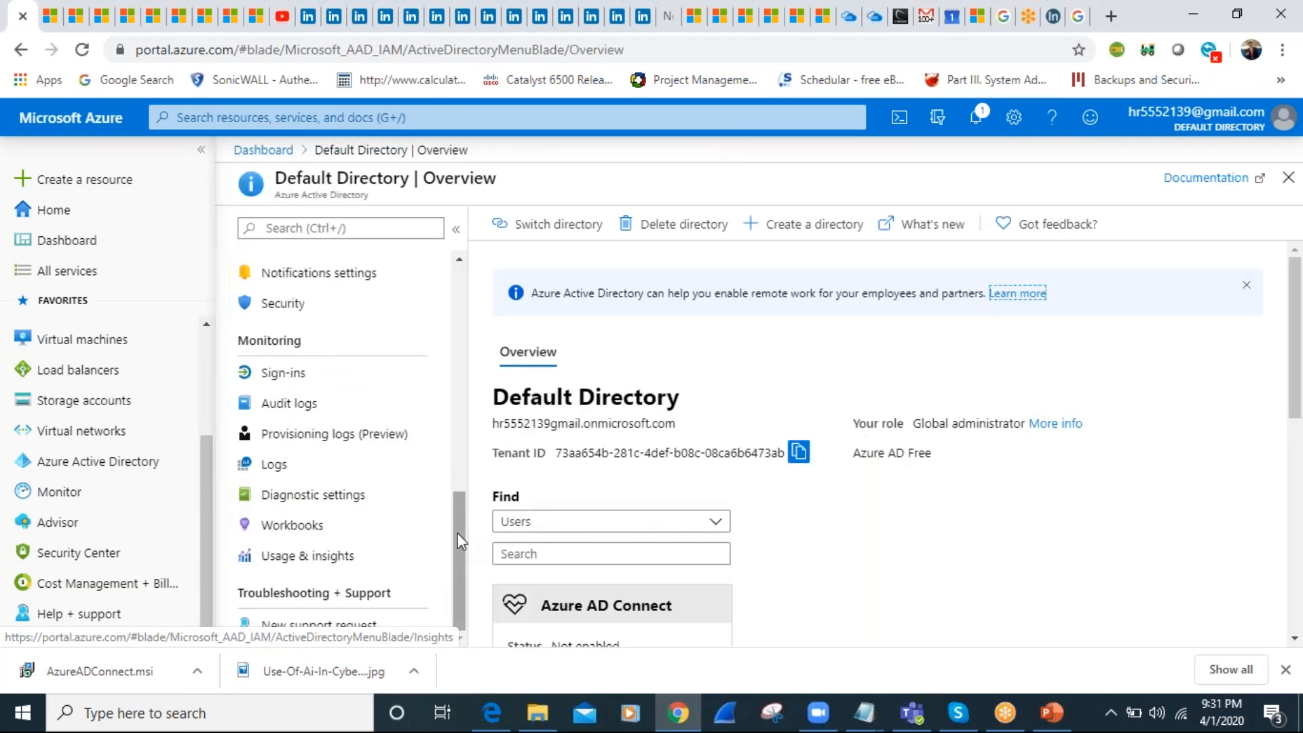
left_click(458, 457)
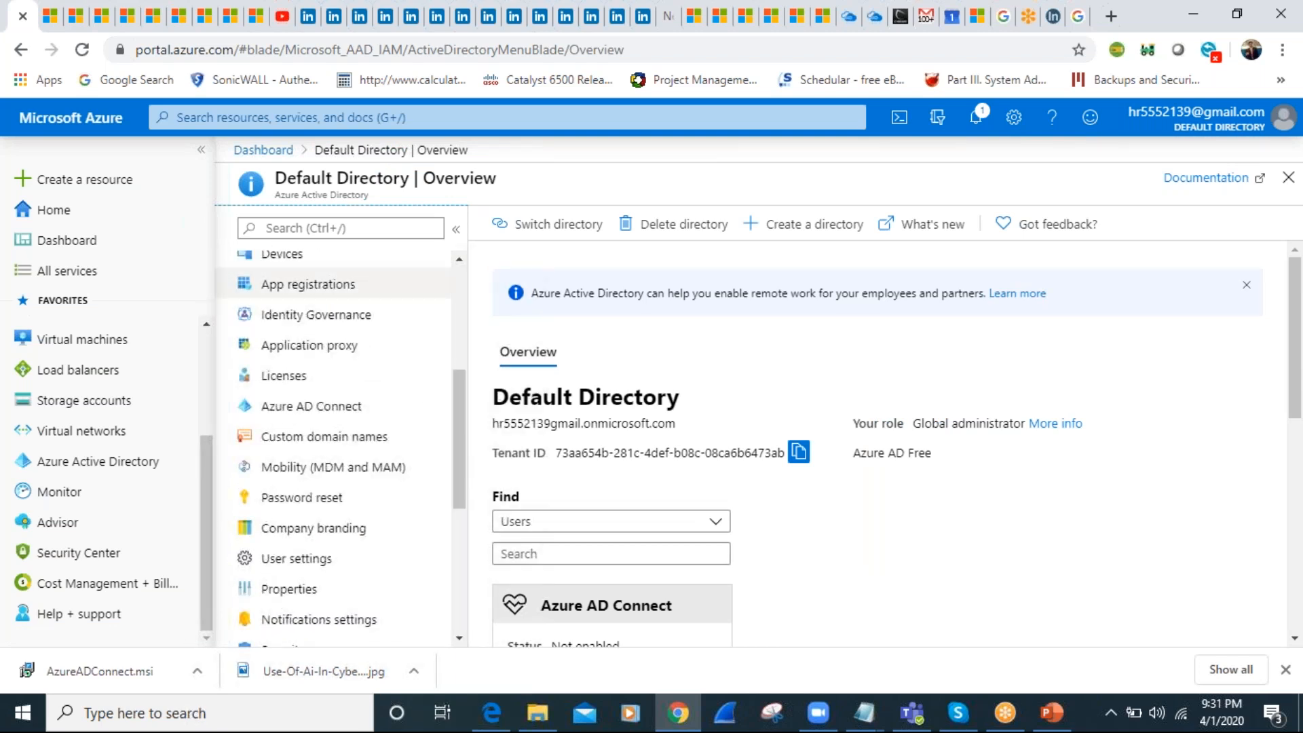
Reopen the Multi-Factor Authentication service by reusing the earlier "multi" search
left_click(321, 118)
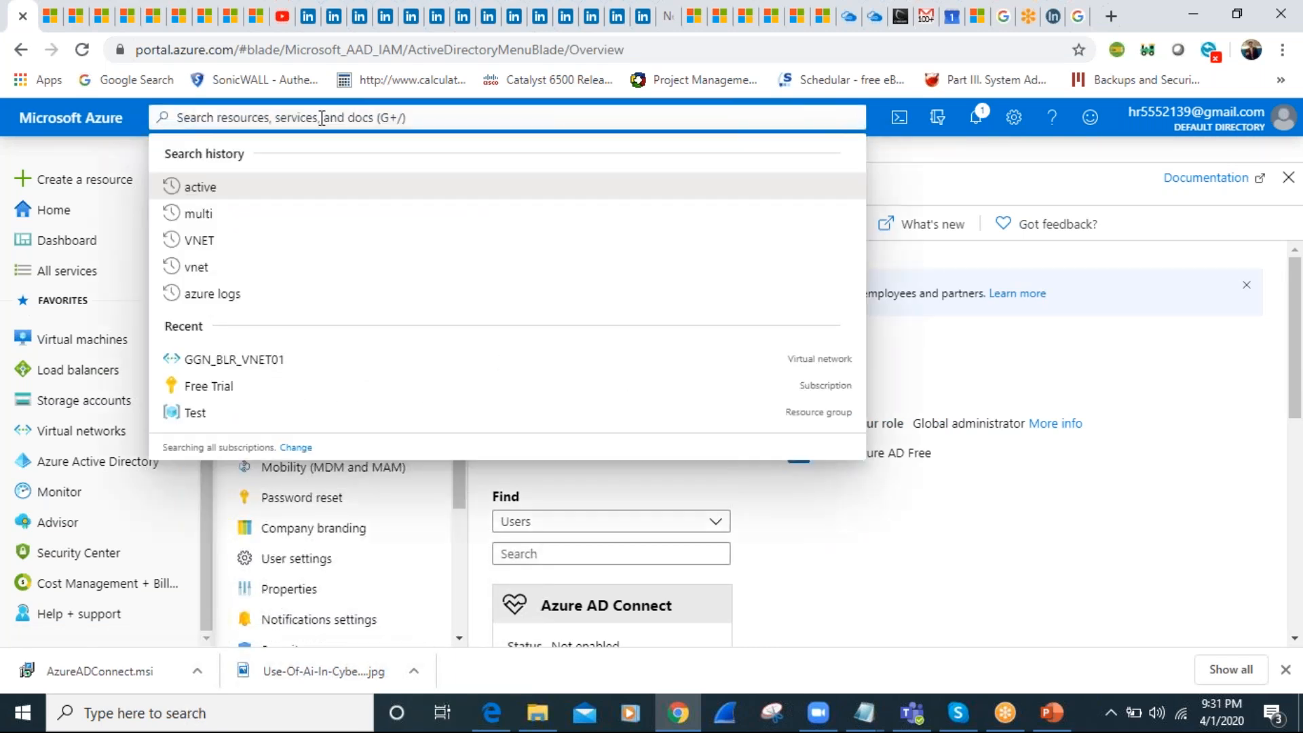
left_click(224, 214)
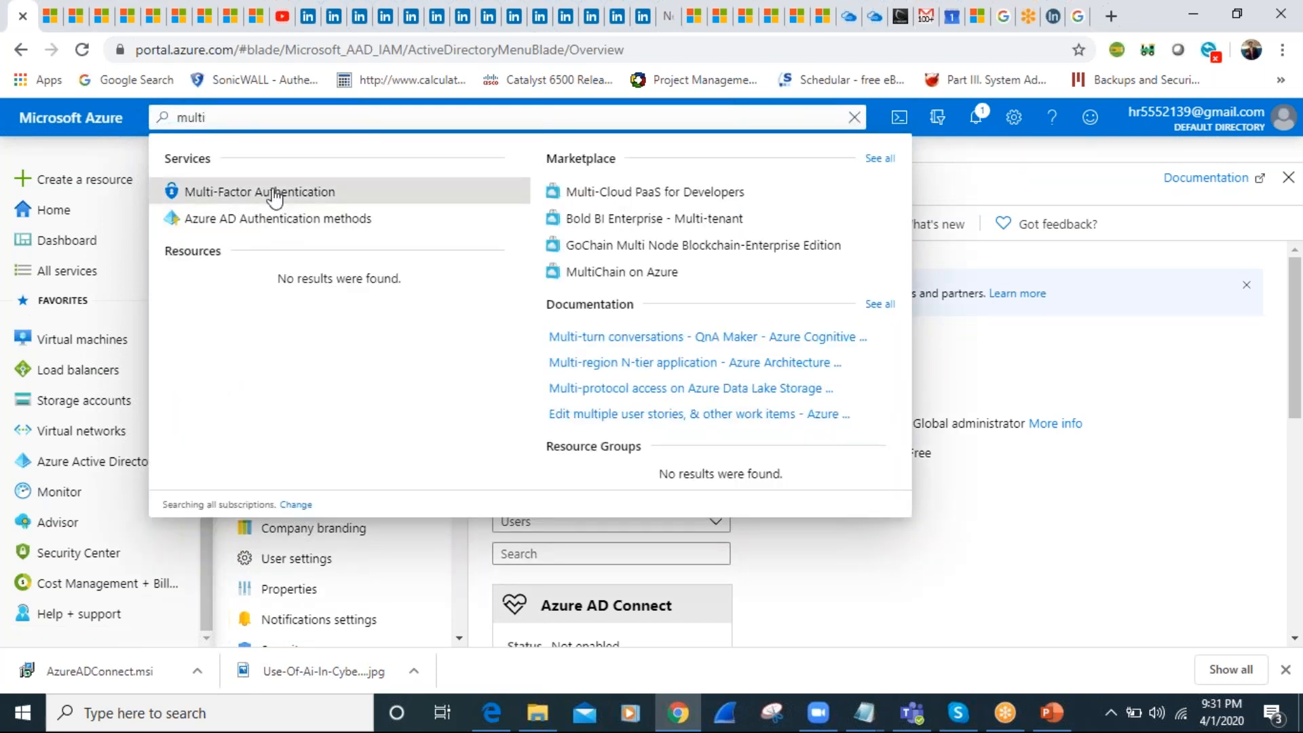
left_click(271, 195)
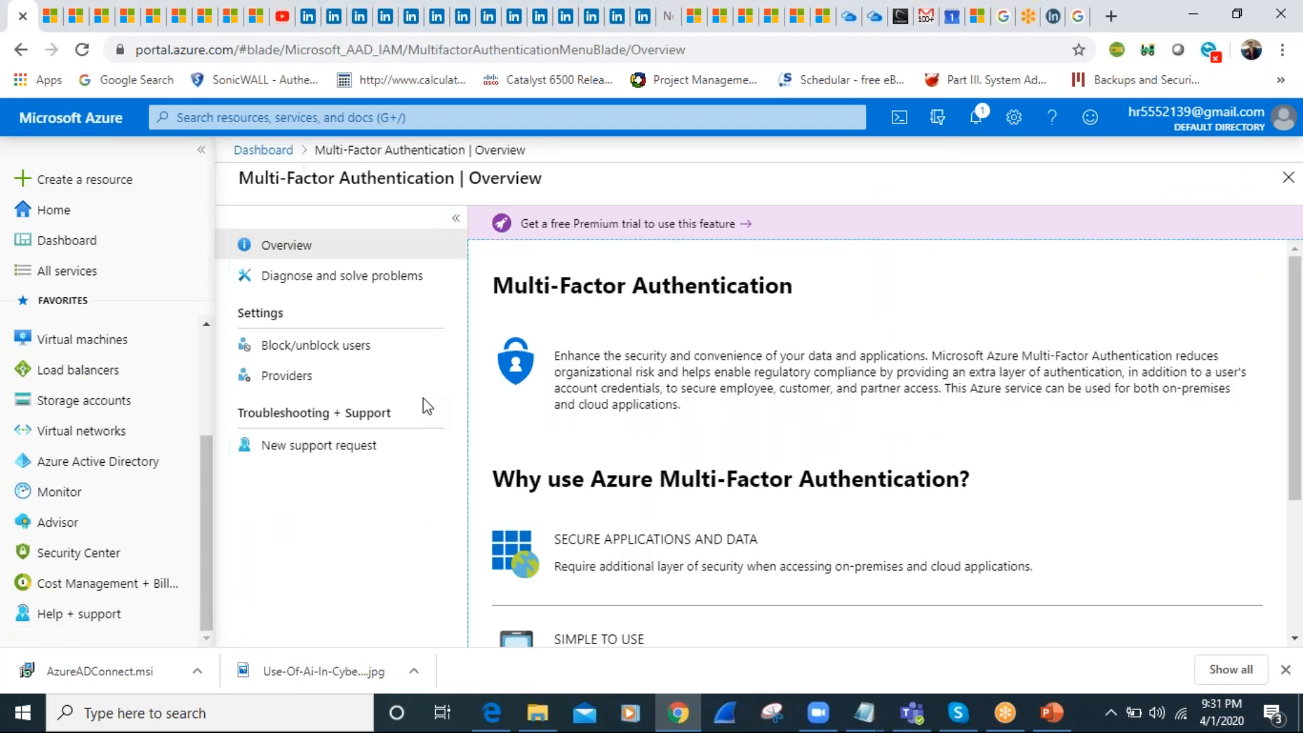
Go through Multi-Factor Authentication's Diagnose and solve problems, Block/unblock users and Providers pages, and return to its overview
left_click(299, 285)
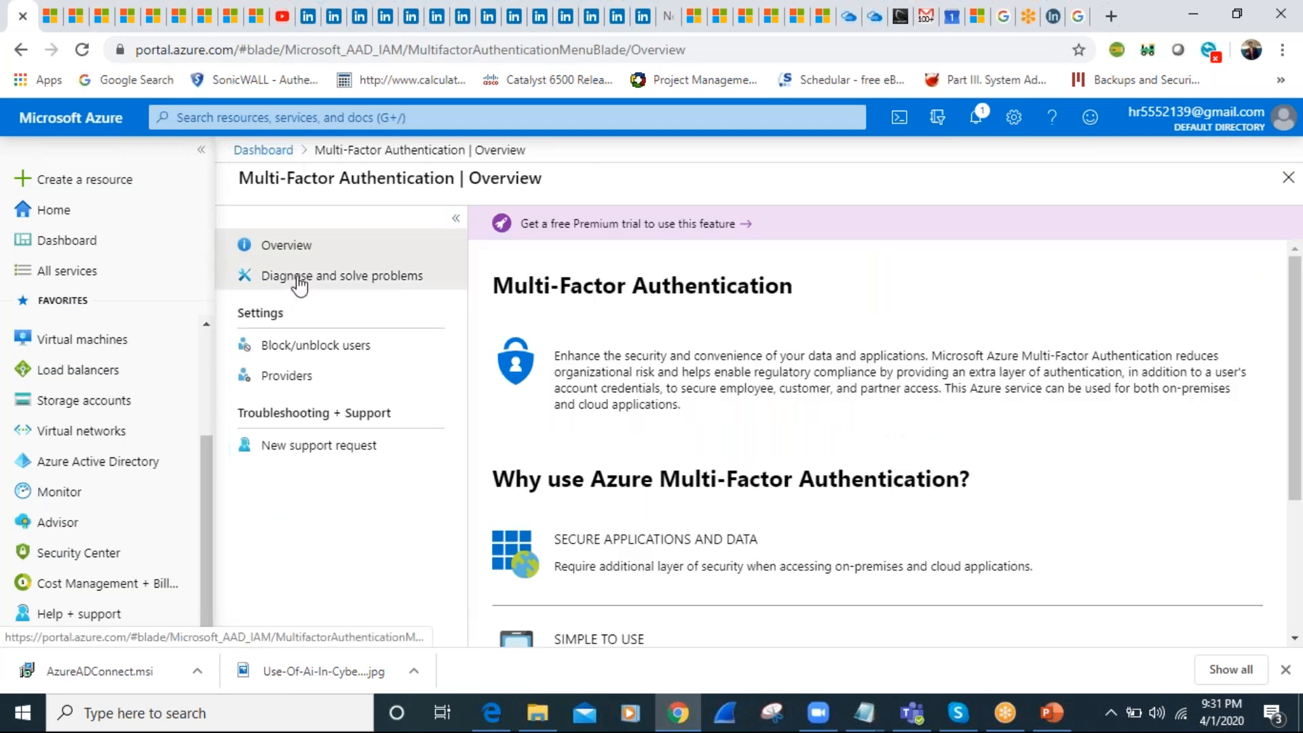
left_click(291, 349)
left_click(286, 378)
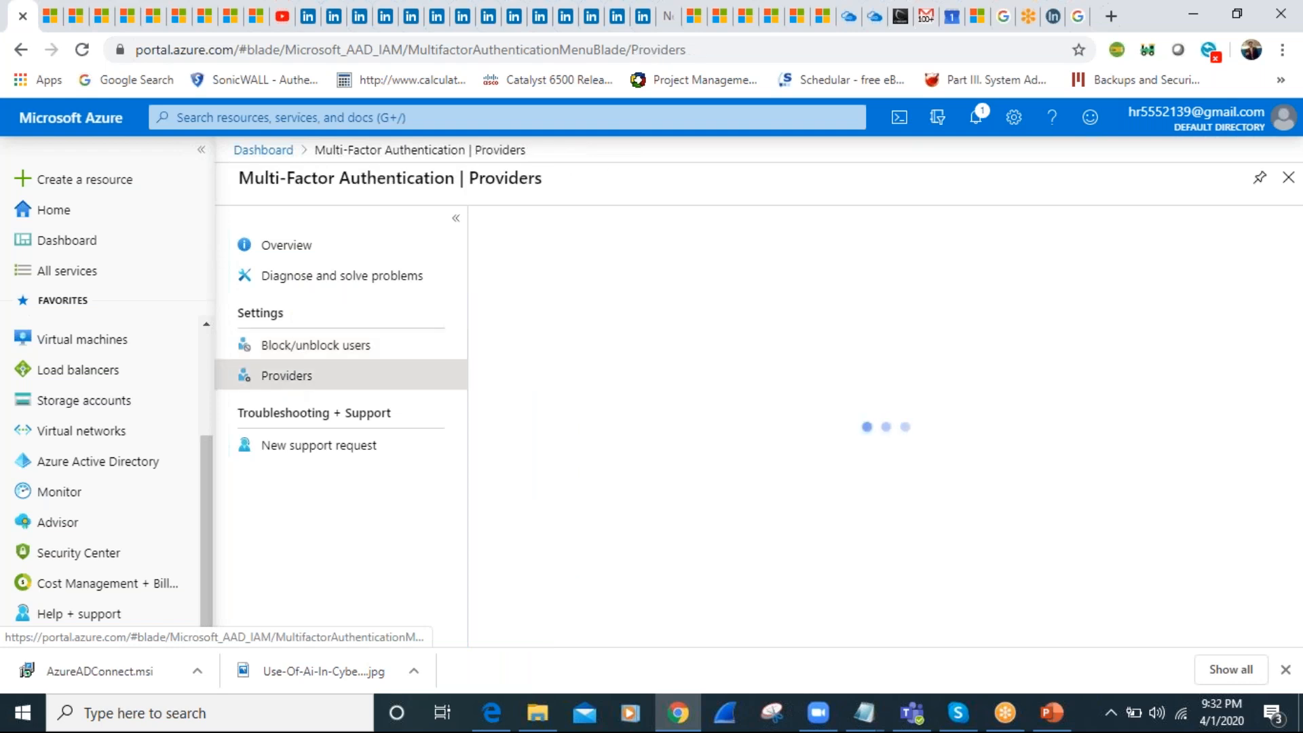
left_click(277, 349)
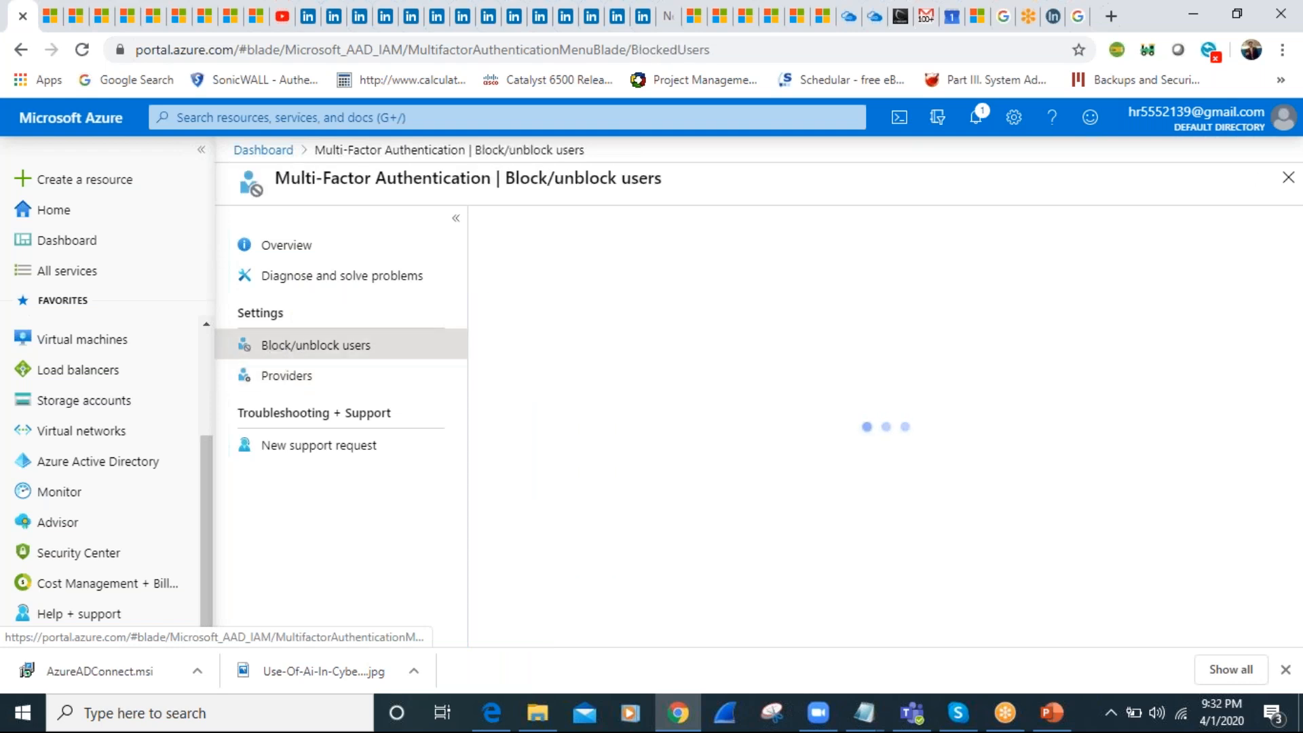
left_click(273, 280)
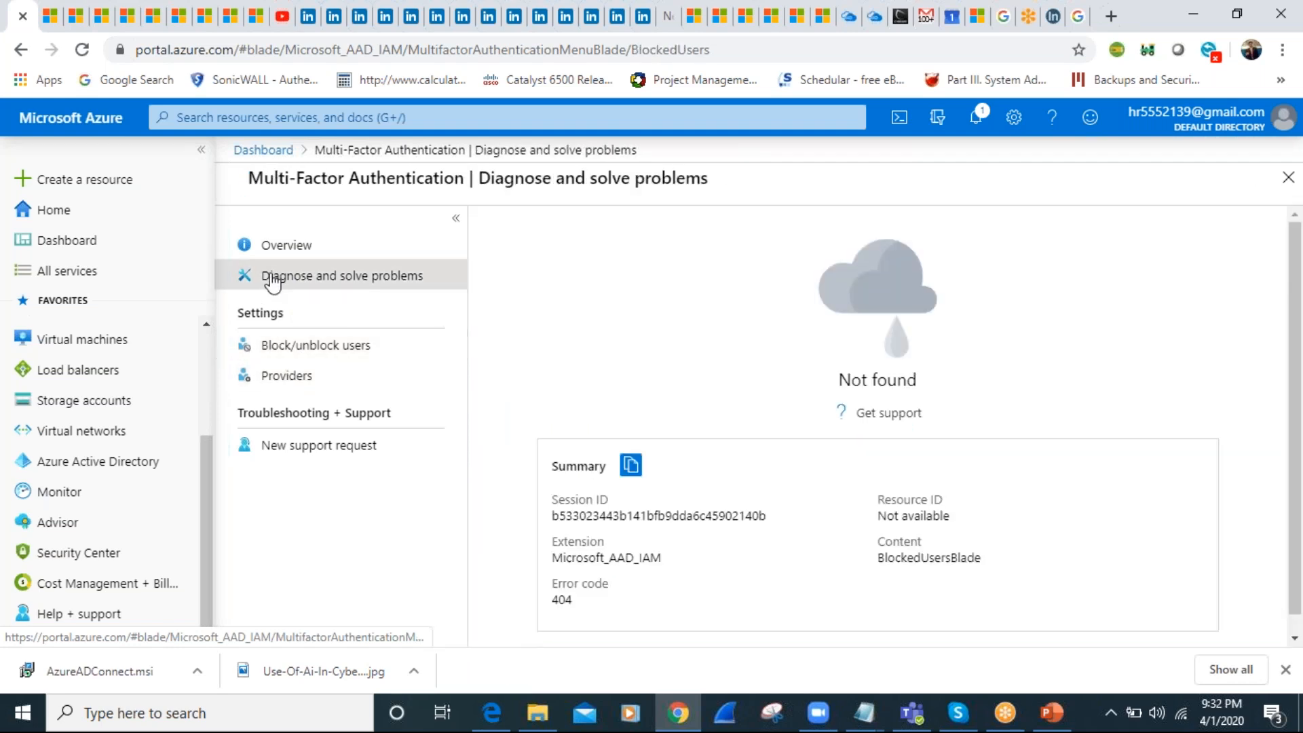
left_click(291, 246)
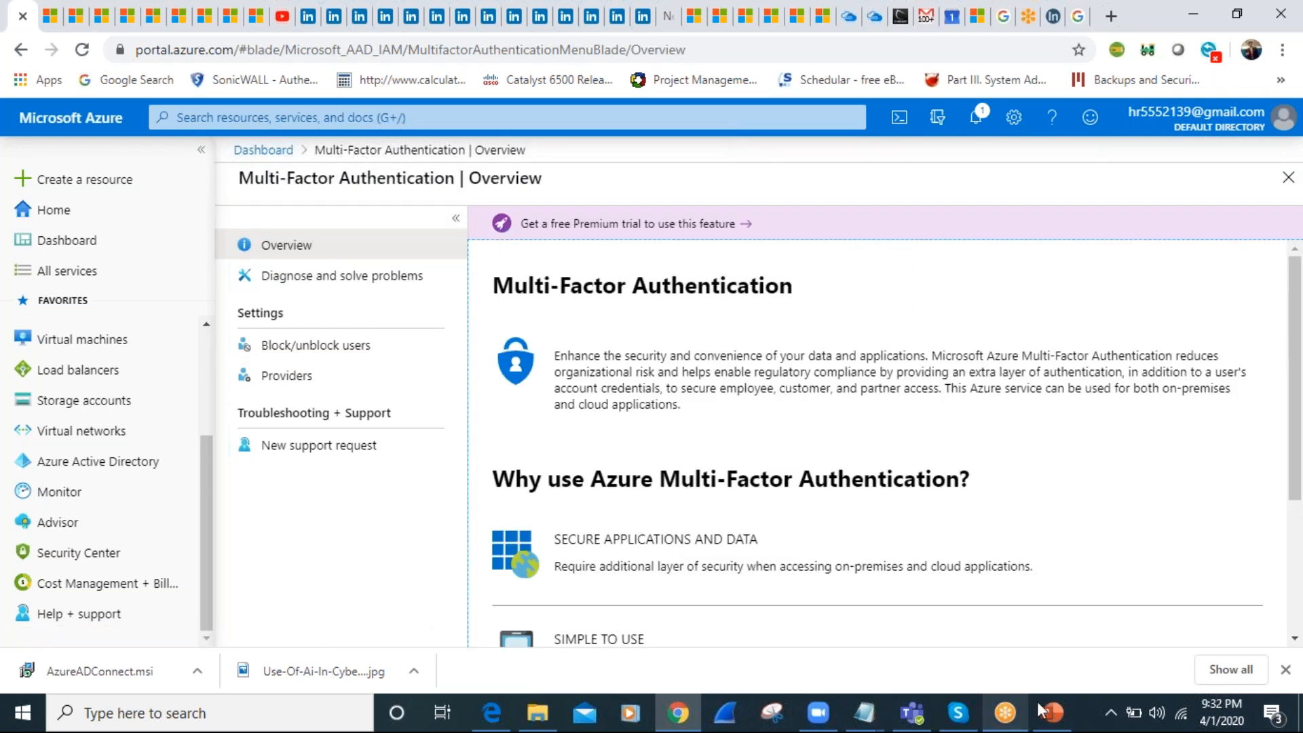
Switch to the AZ-500 presentation in PowerPoint and advance to slide 45 on managing permissions to secrets, certificates, and keys
left_click(1061, 712)
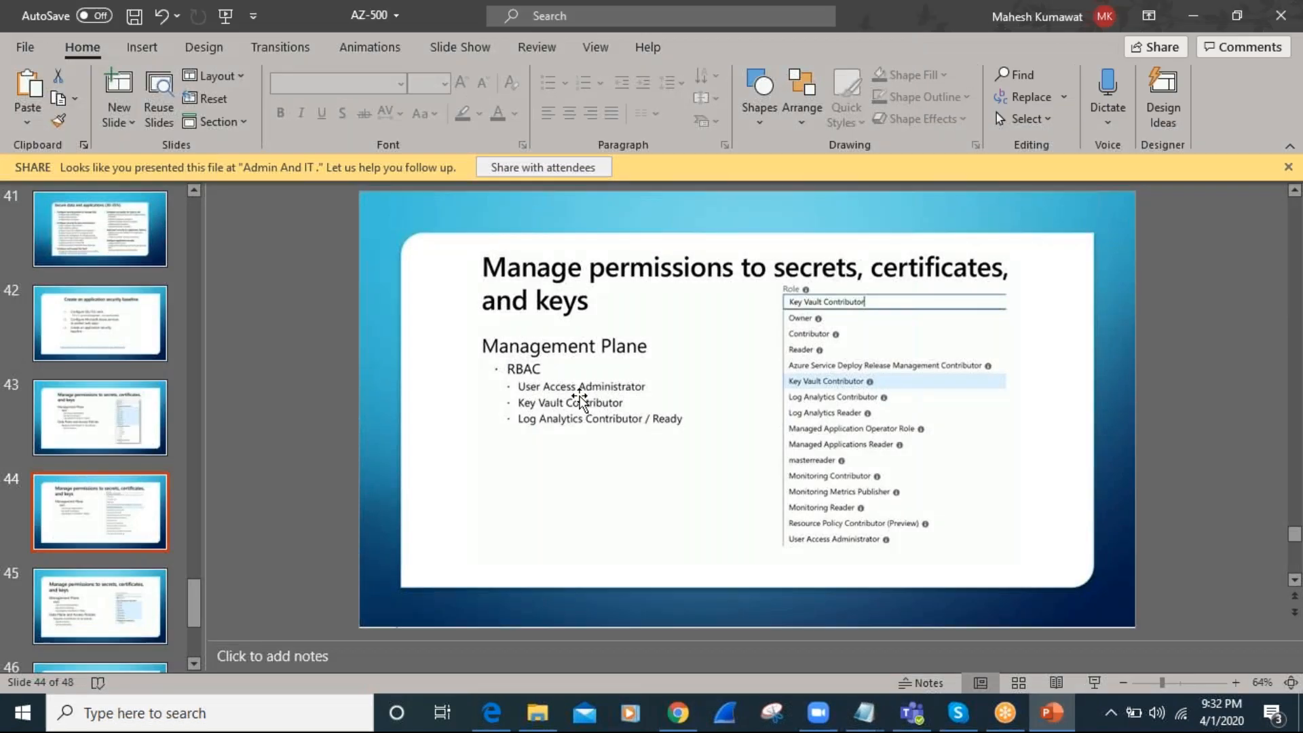
scroll(264, 504, "down", 2)
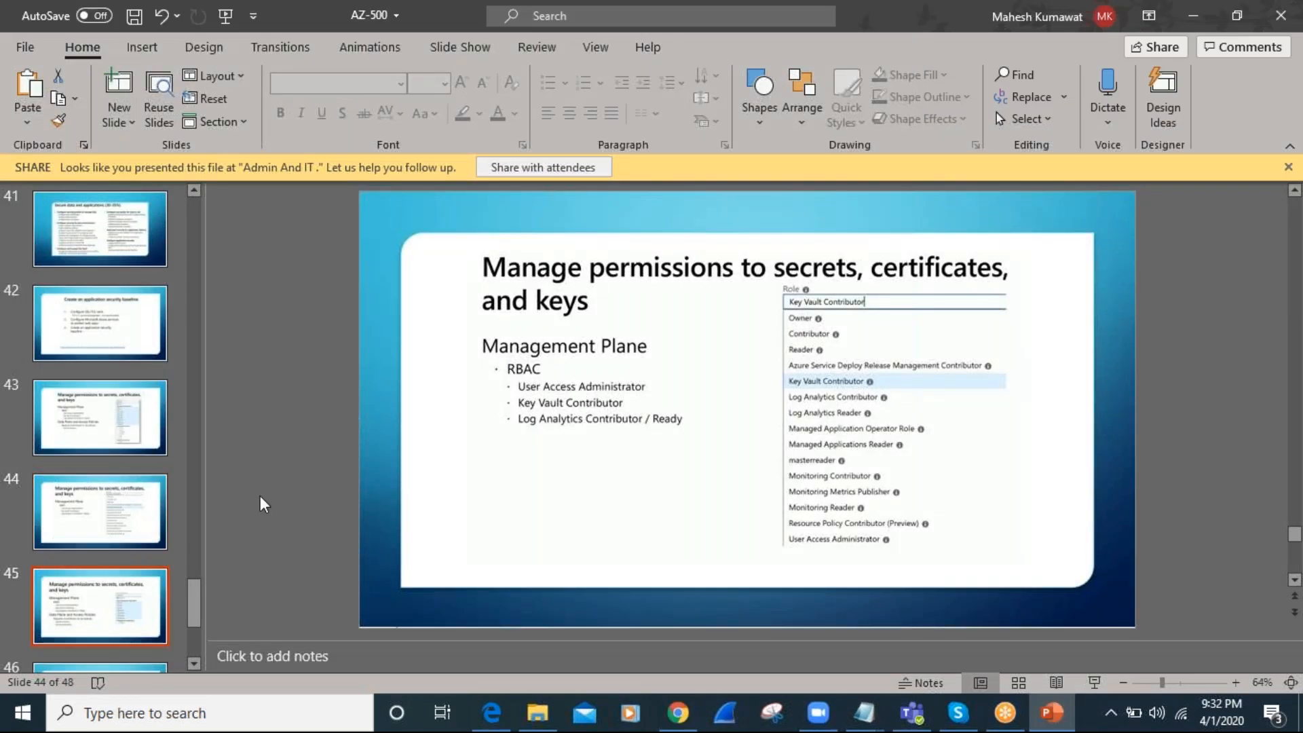